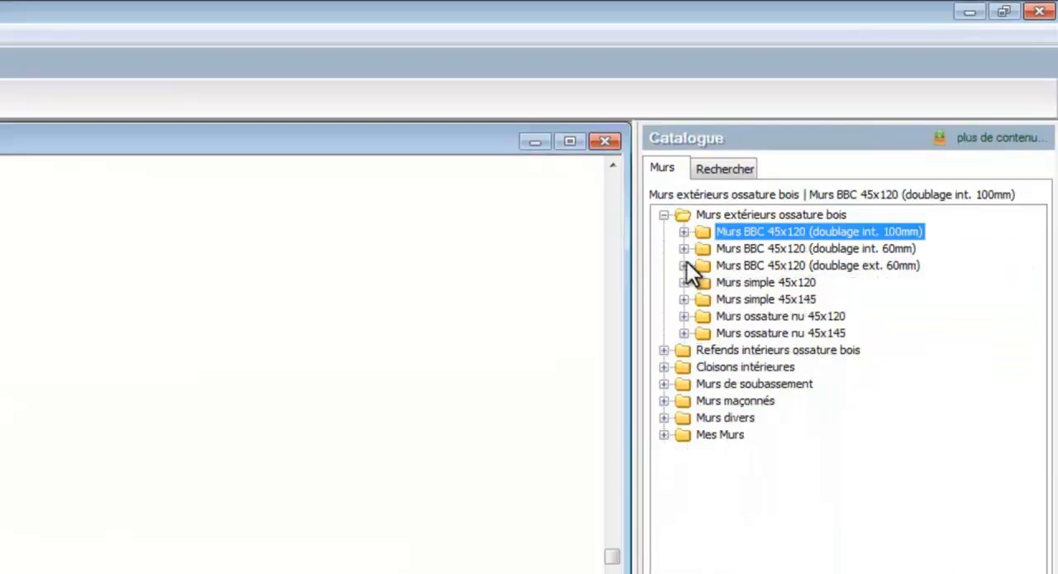
- Draw a closed rectangle of Bardage BM + ossature 45x145 + plâtre (ép=25,2) exterior walls, about 411 wide and 835 long
click(684, 299)
click(757, 316)
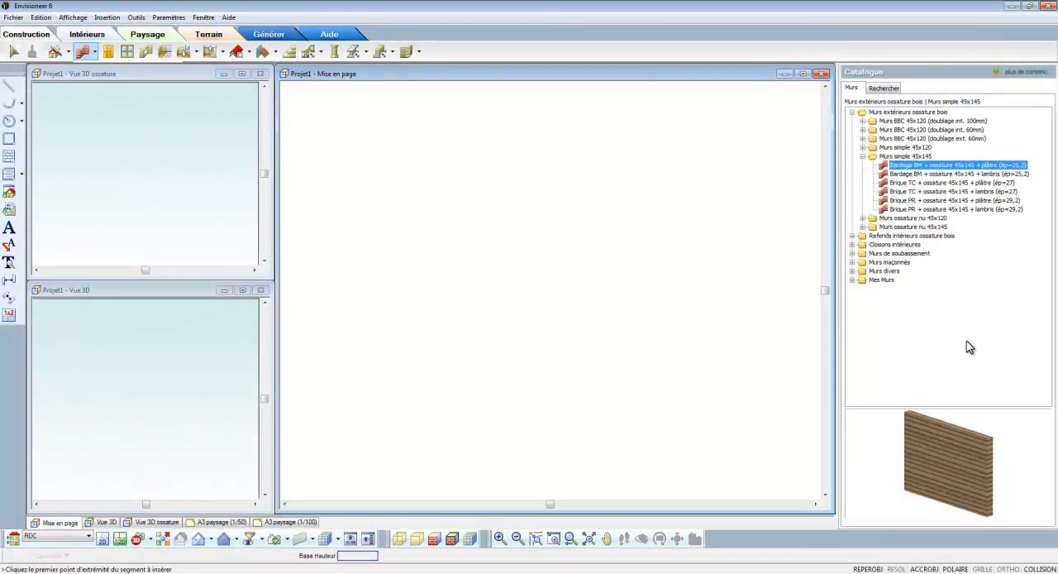
mouse_move(984, 436)
mouse_down()
mouse_move(950, 438)
mouse_move(979, 437)
mouse_up()
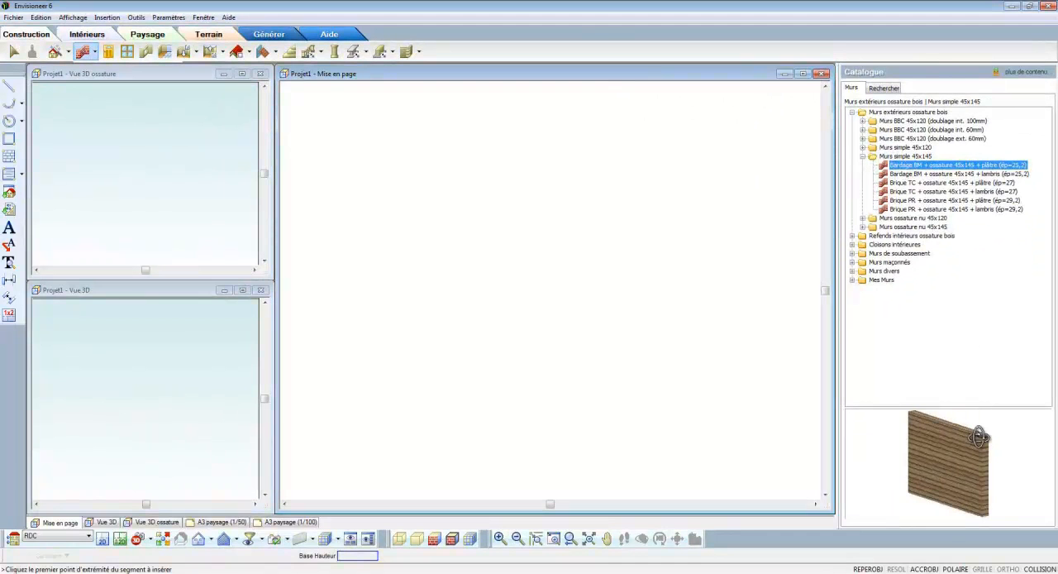
click(767, 153)
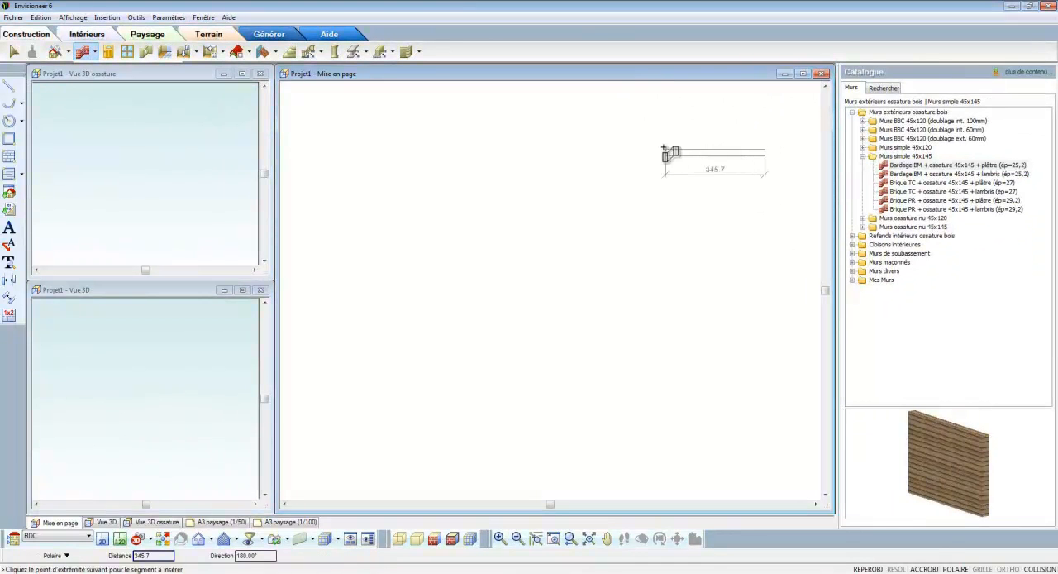
click(653, 153)
click(656, 385)
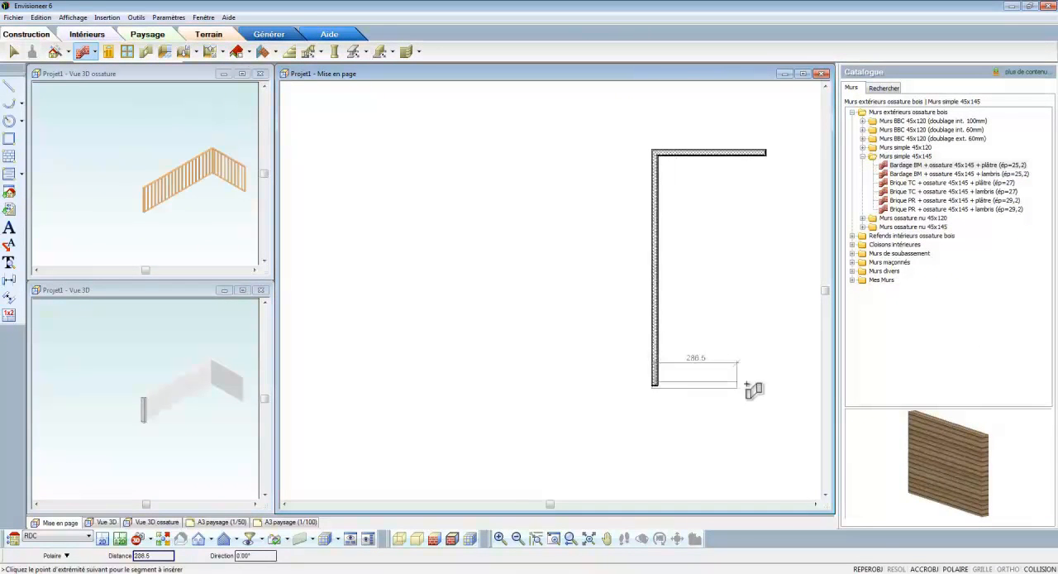
click(763, 385)
click(765, 154)
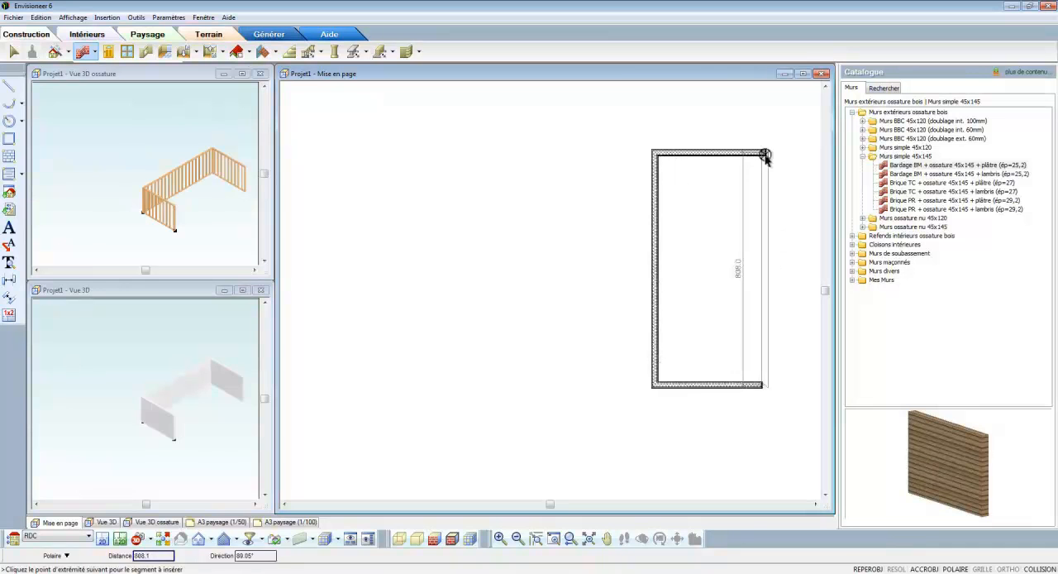
- Add a second room of three exterior walls, about 712 wide and 587 long, against the rectangle's left wall and finish the wall run
click(659, 175)
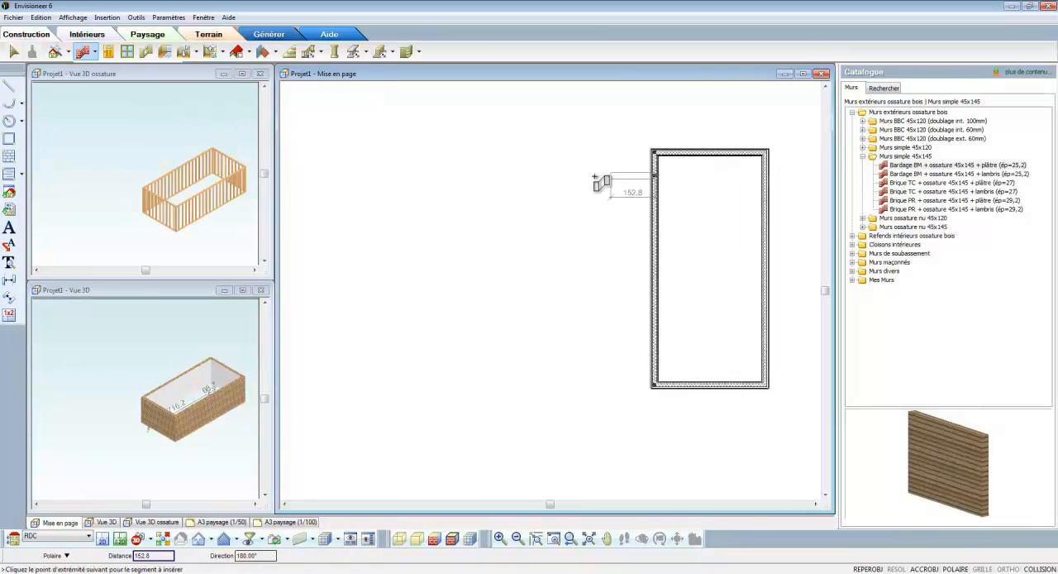
click(450, 202)
click(450, 337)
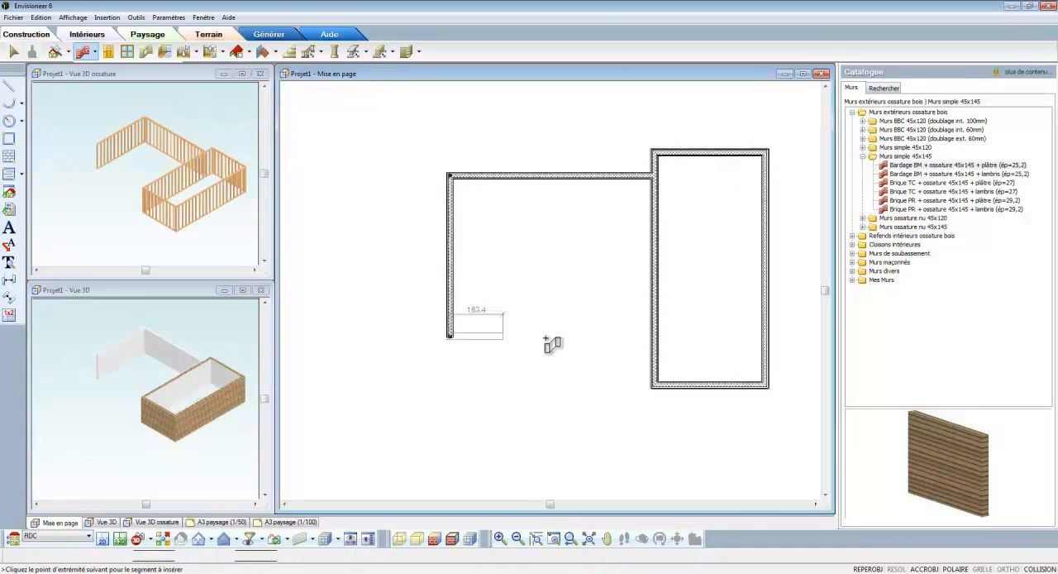
click(657, 338)
right_click(658, 341)
click(670, 348)
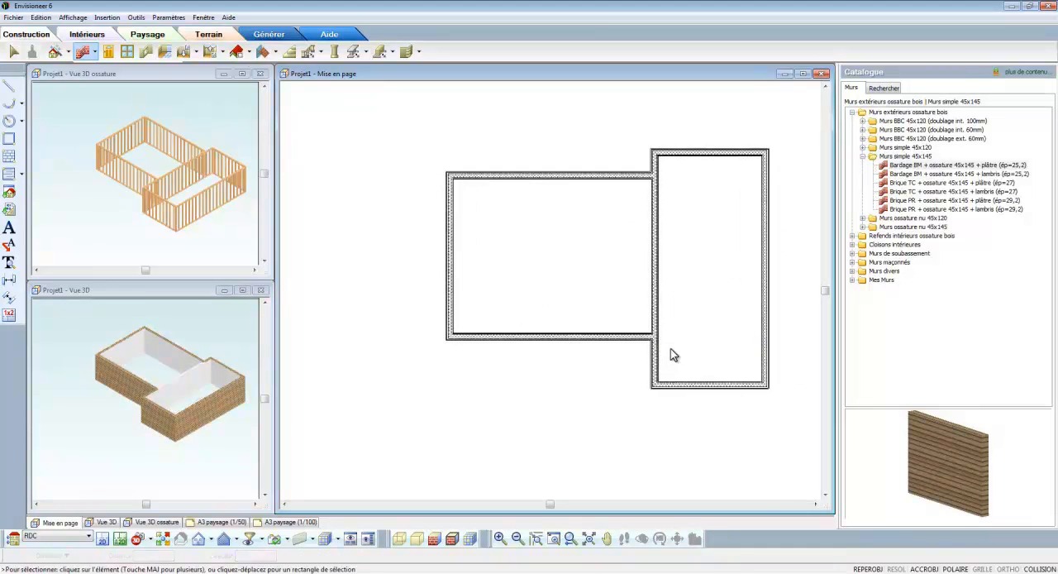
- Move the right room's outer right wall inward, and set the room's overall width to 450
click(765, 277)
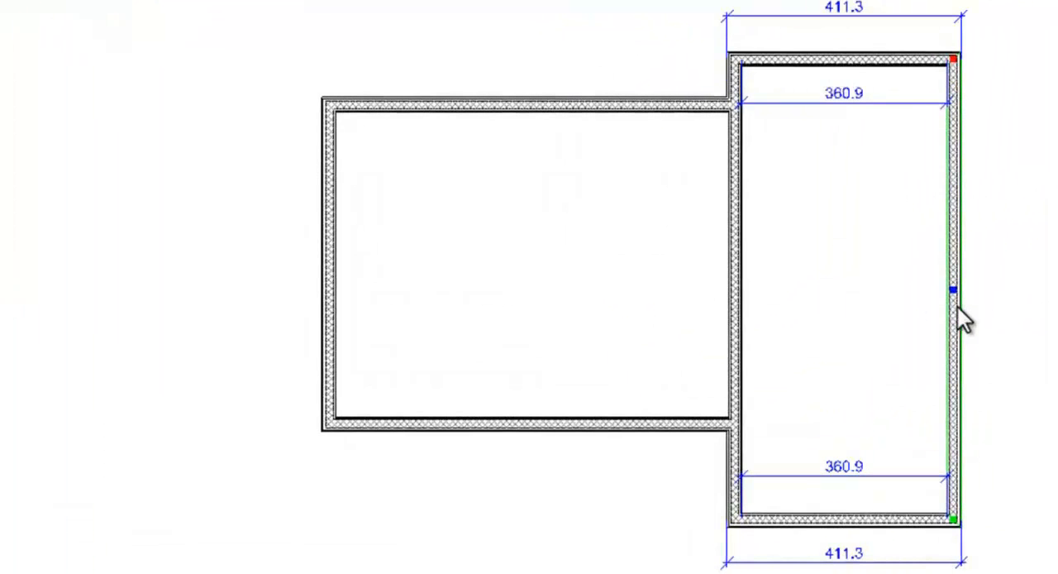
mouse_move(958, 286)
mouse_down()
mouse_move(887, 286)
mouse_move(938, 286)
mouse_up()
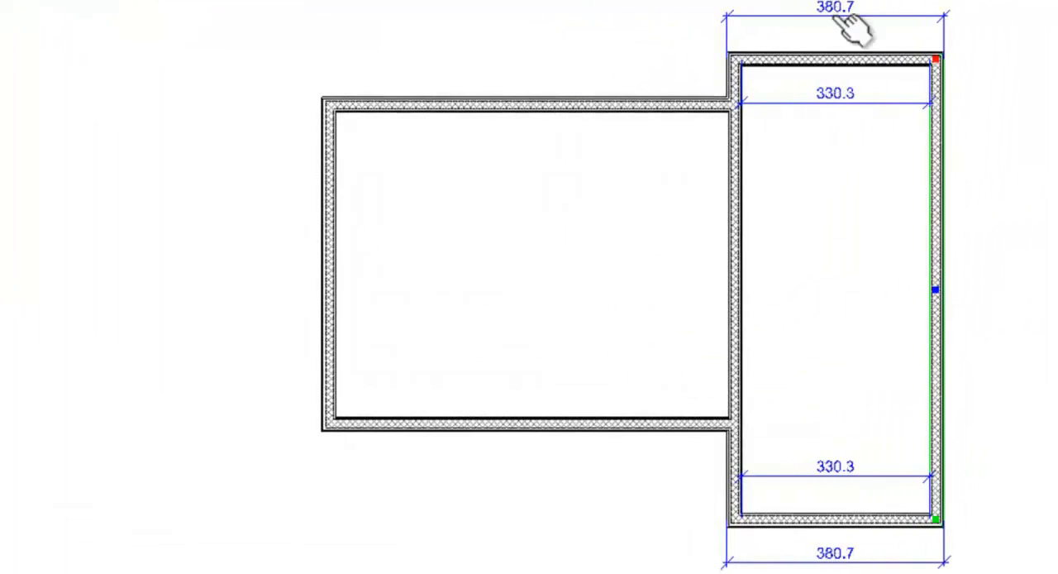
double_click(829, 10)
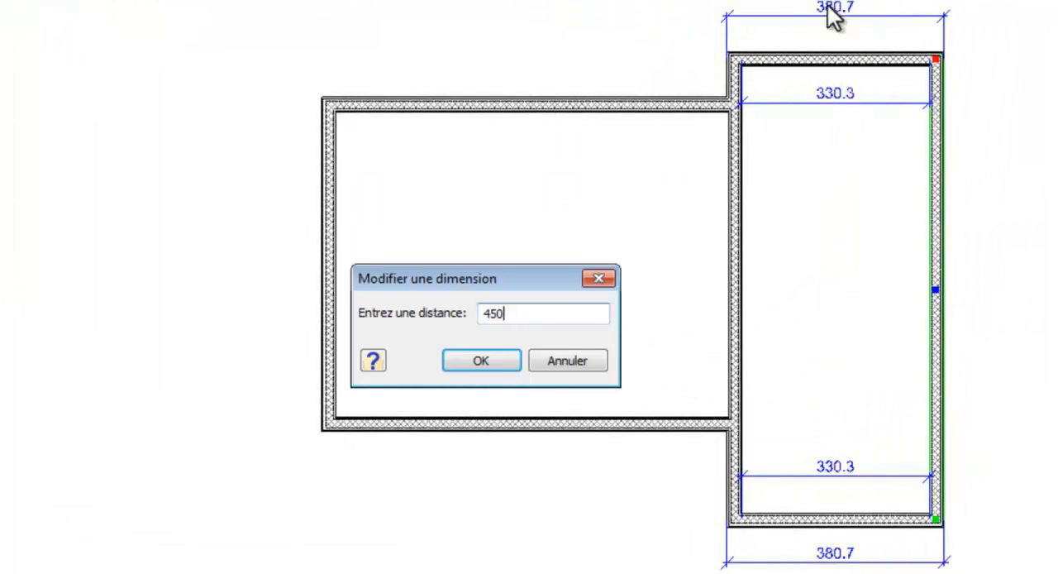
click(490, 364)
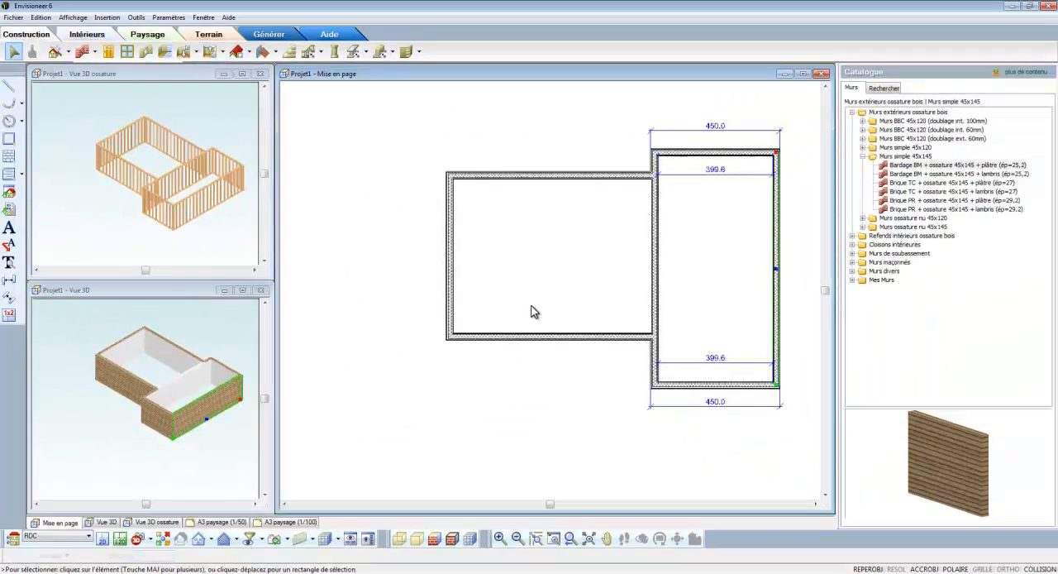
- Set the right room's overall length to 1050 by repositioning its lower wall
click(714, 384)
double_click(793, 272)
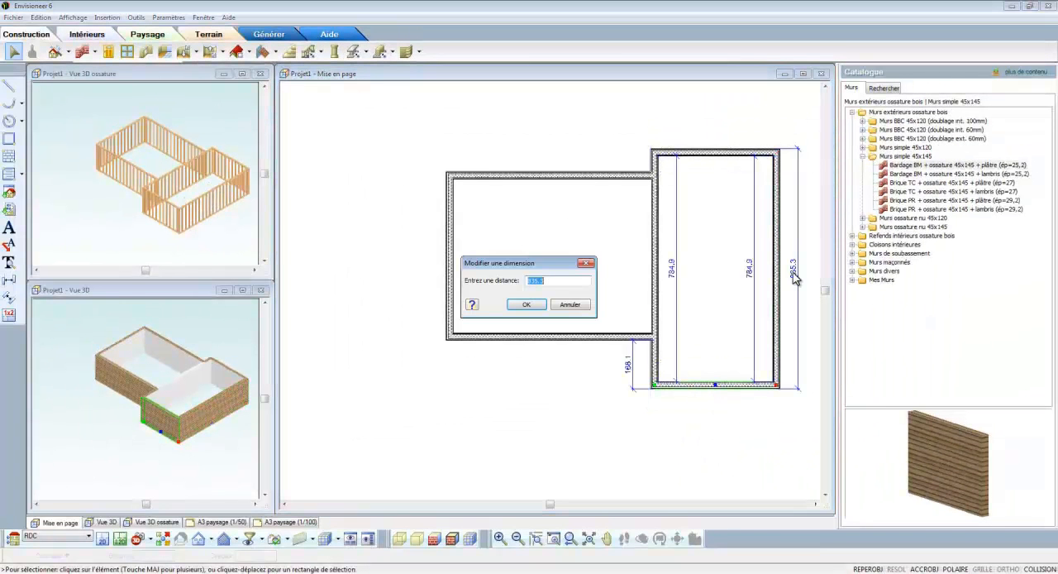
key(Return)
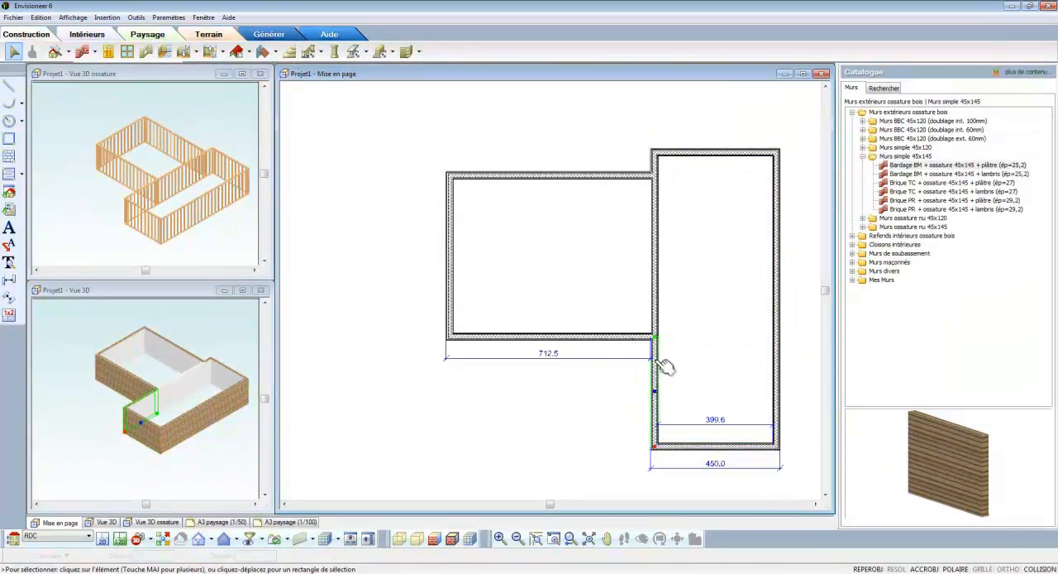
- Set the offset between the left room's lower wall and the right room's lower wall to 90
click(621, 340)
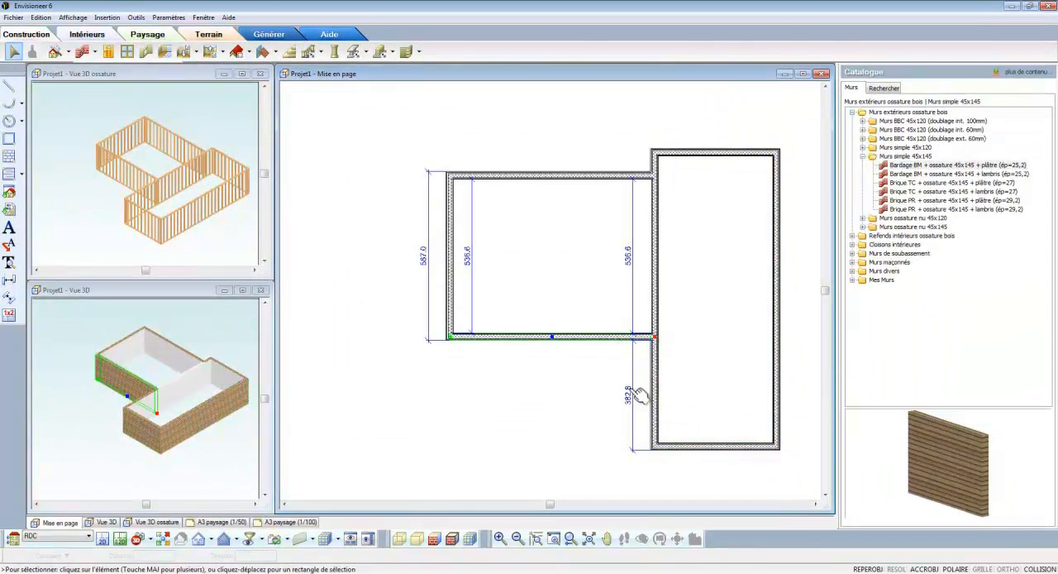
double_click(630, 390)
text(90)
key(Return)
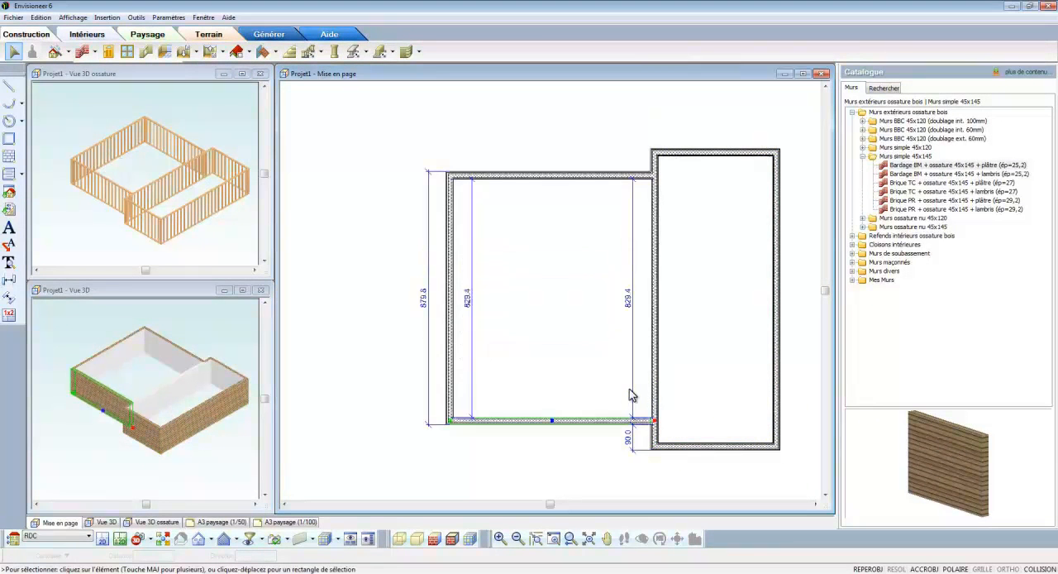
- Set the left room's outer width to 760 by repositioning its far left wall
click(451, 368)
double_click(548, 438)
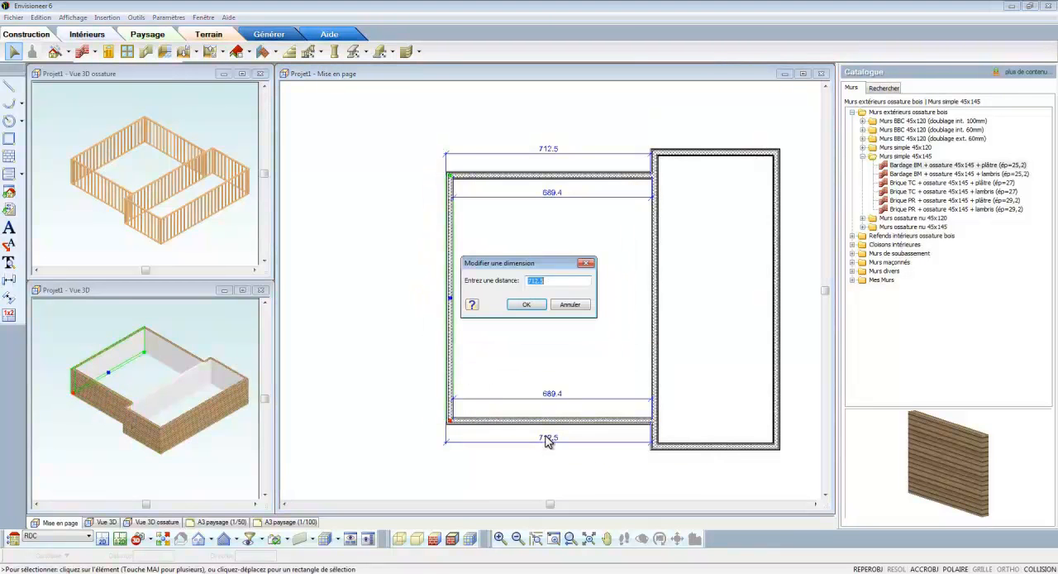
text(760)
key(Return)
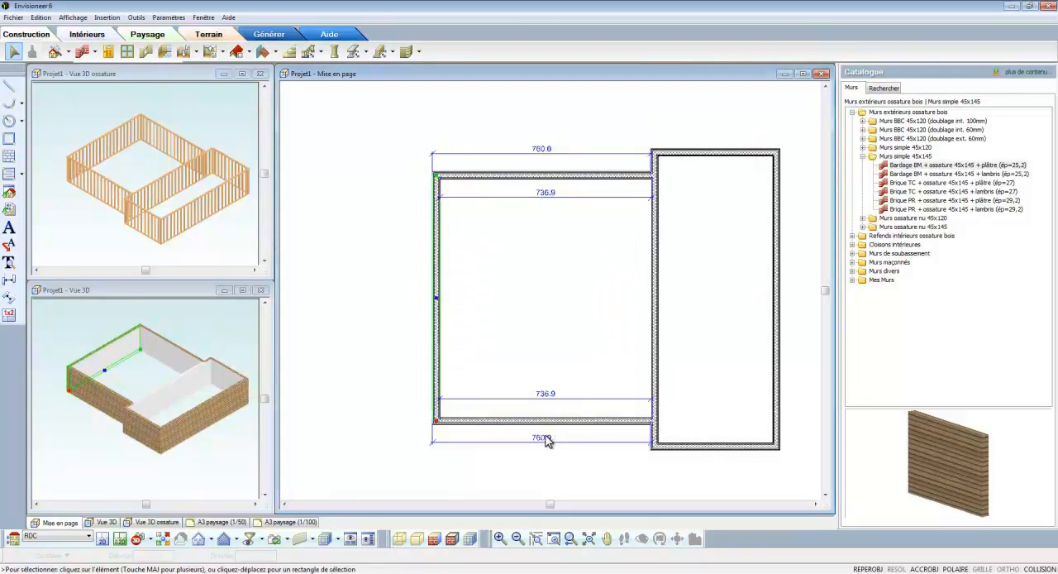
- Set the left room's overall length to 760 from its upper wall, and check the dimensions around the right room's upper corner
click(498, 181)
double_click(413, 305)
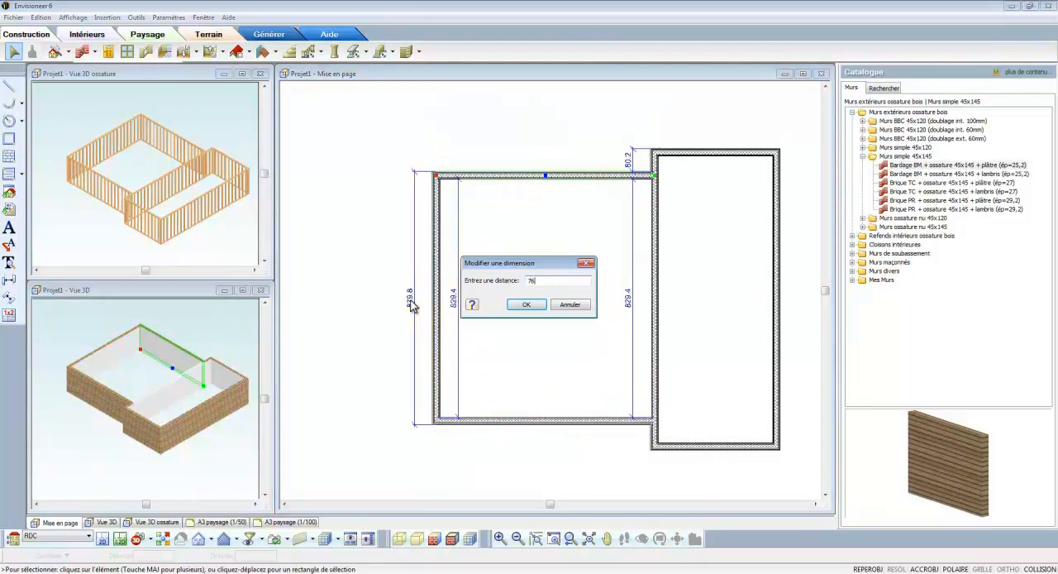
text(760)
key(Return)
click(662, 196)
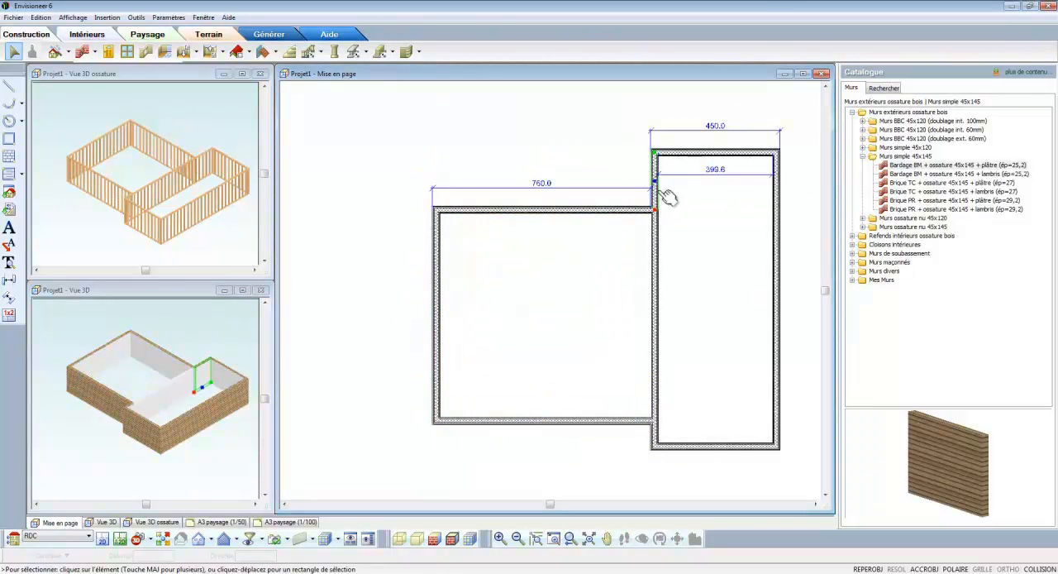
click(691, 155)
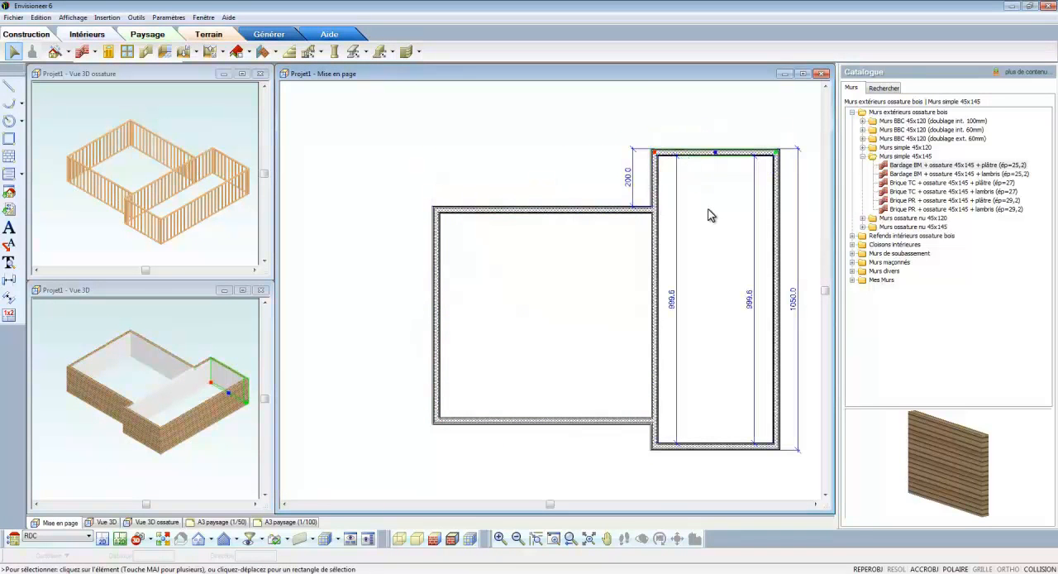
click(710, 209)
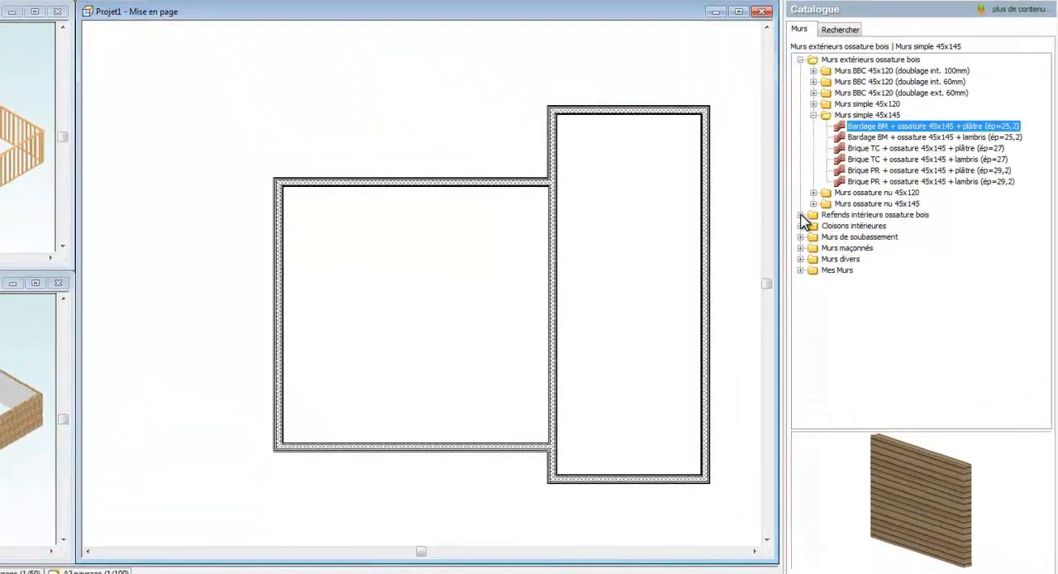
- Draw a Refend intérieur 45x120 (ép=12,9) nu partition across the right room and a perpendicular one from its midpoint to the upper wall
click(801, 215)
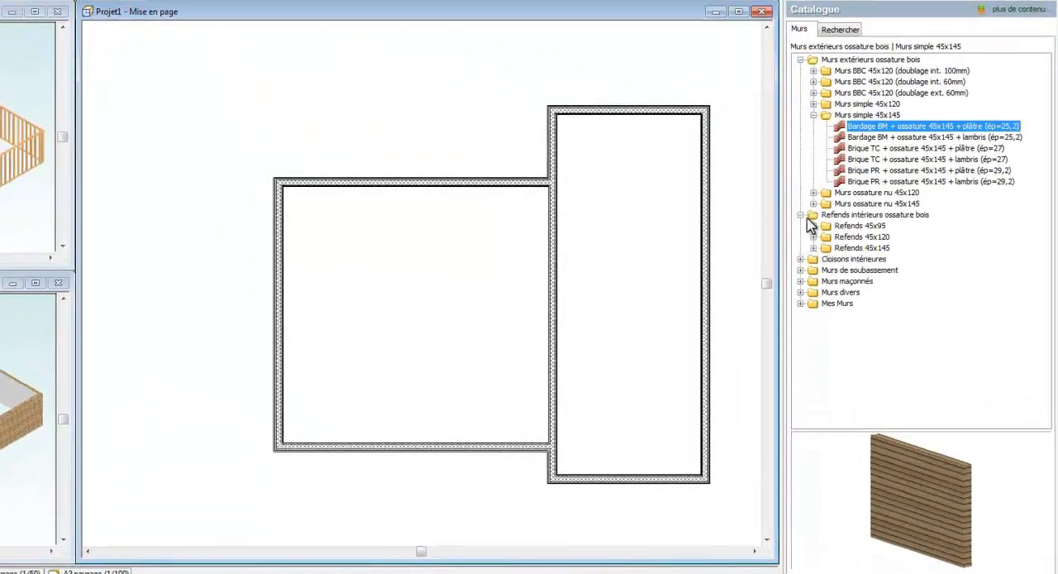
click(815, 248)
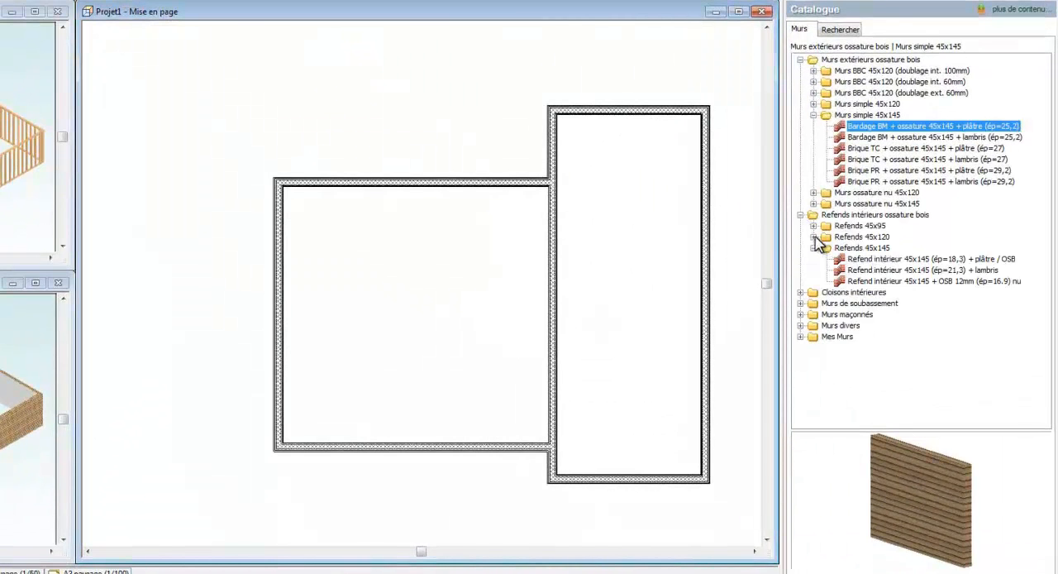
click(814, 237)
click(863, 249)
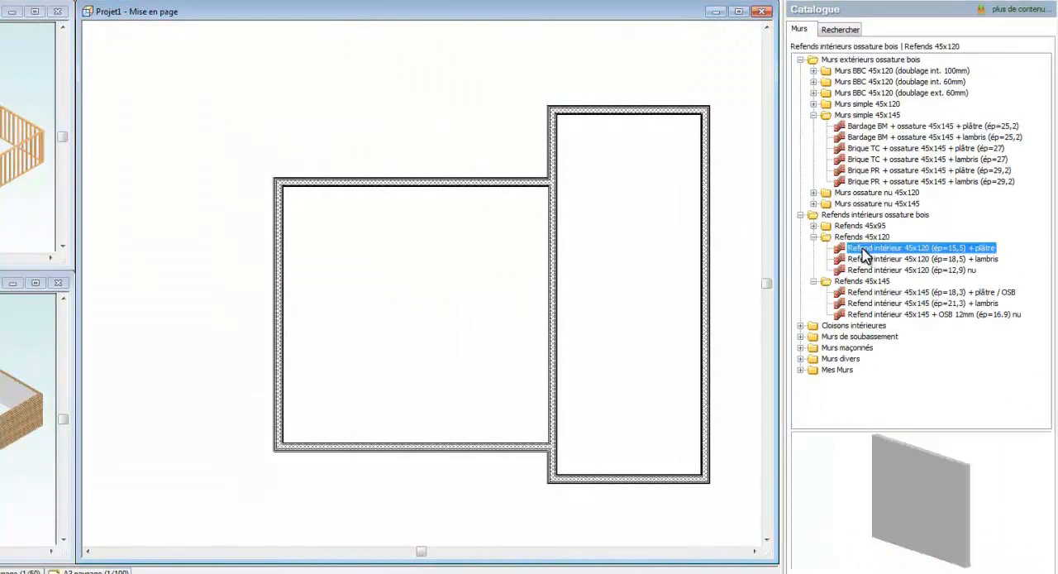
click(878, 270)
mouse_move(968, 465)
mouse_down()
mouse_move(940, 475)
mouse_move(975, 471)
mouse_up()
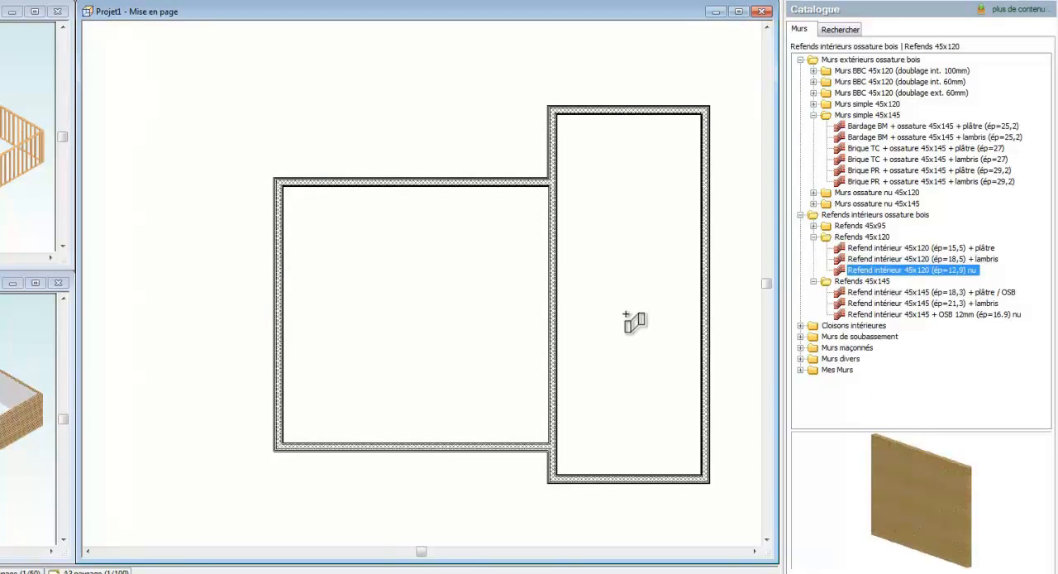
click(556, 261)
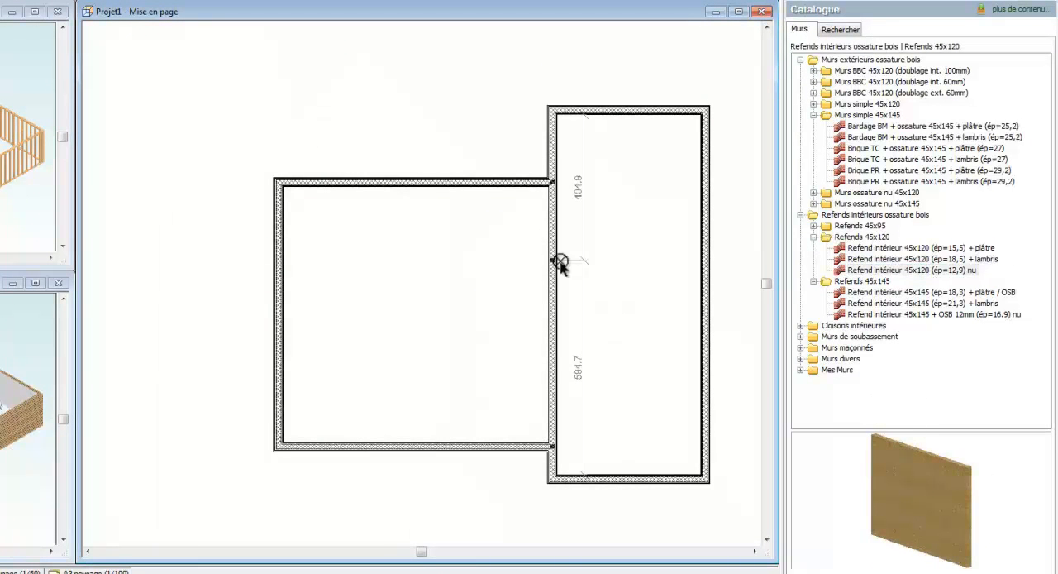
click(704, 261)
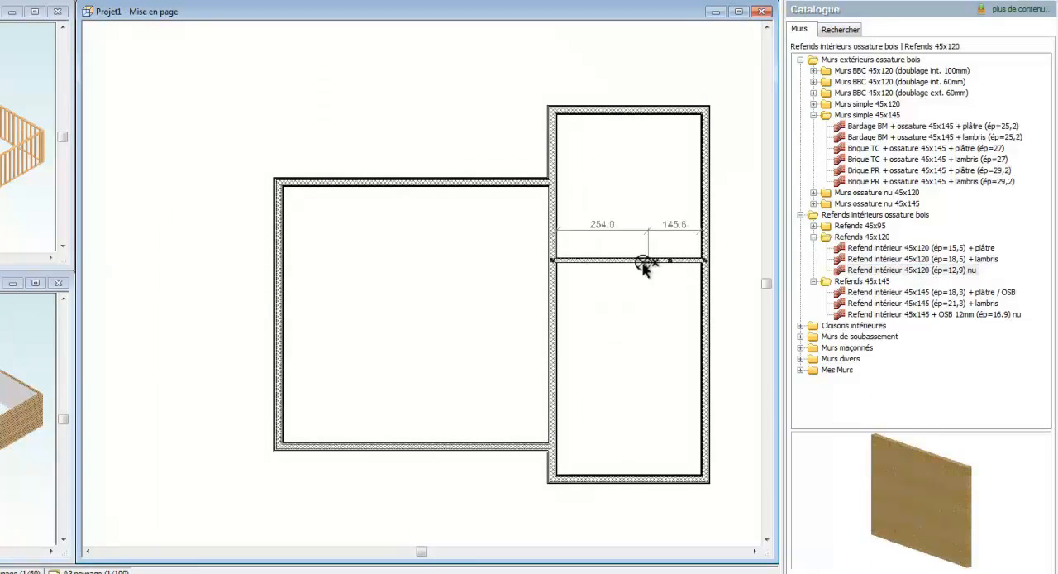
click(628, 110)
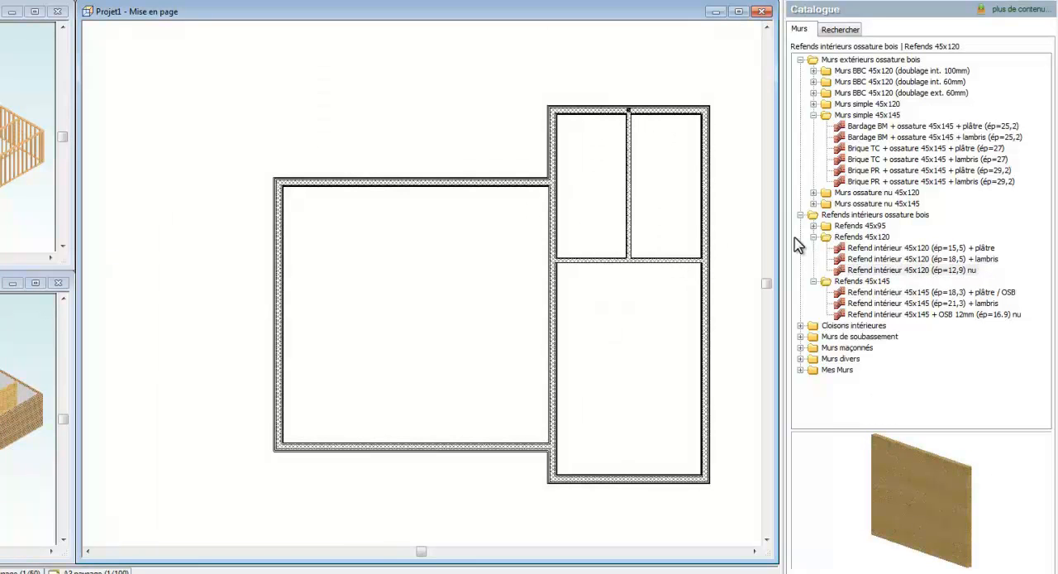
- Divide the left room with a horizontal Refend intérieur 45x145 (ép=18,3) + plâtre / OSB wall midway along its length
click(865, 314)
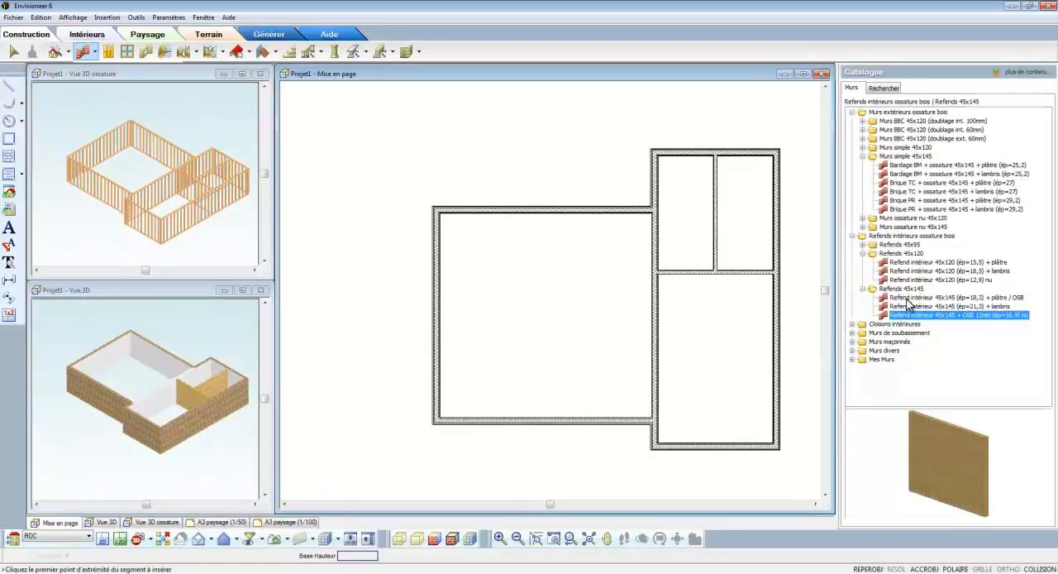
click(909, 299)
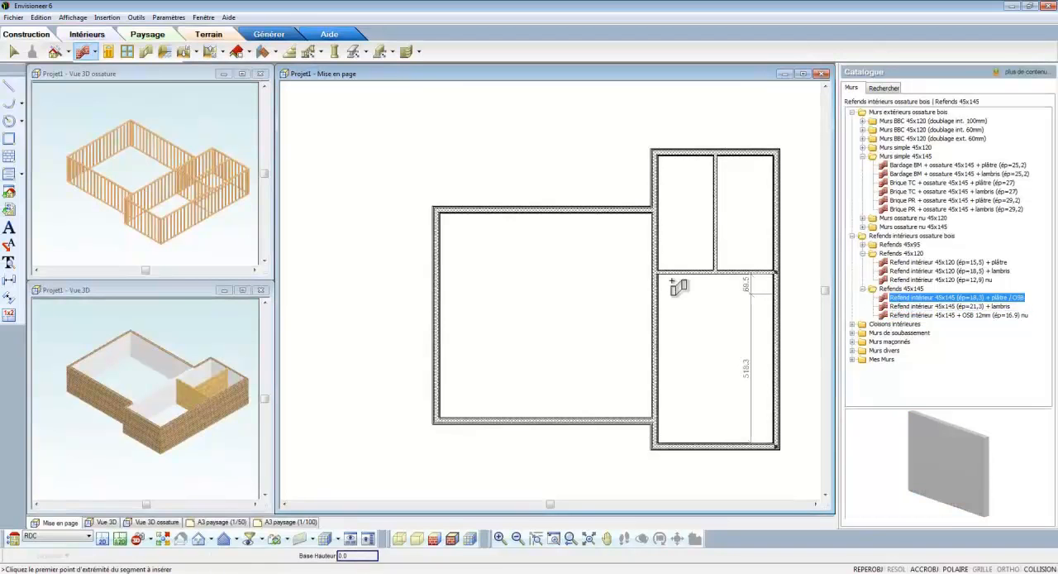
click(437, 316)
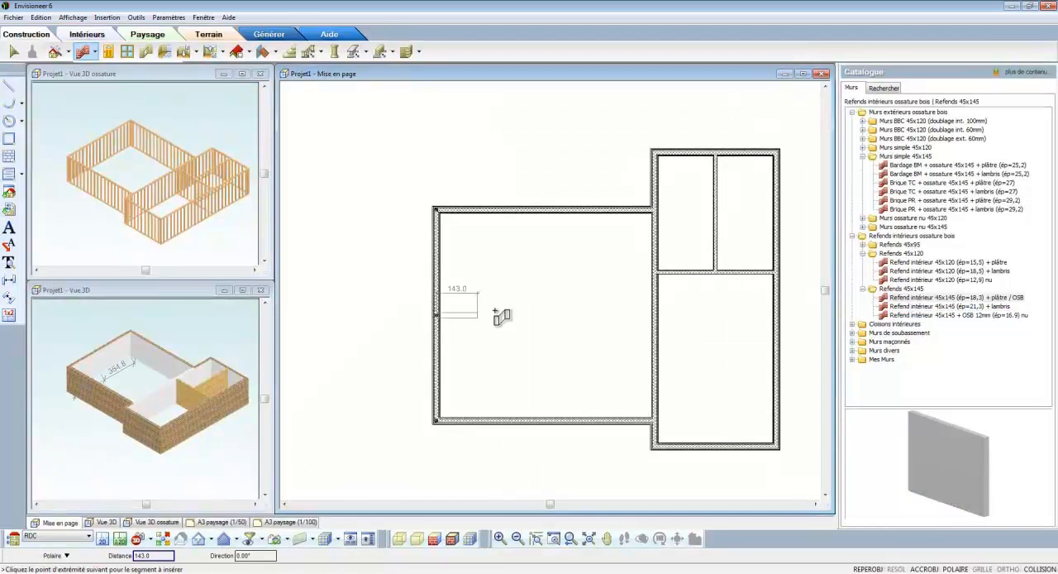
click(654, 315)
right_click(666, 313)
click(670, 323)
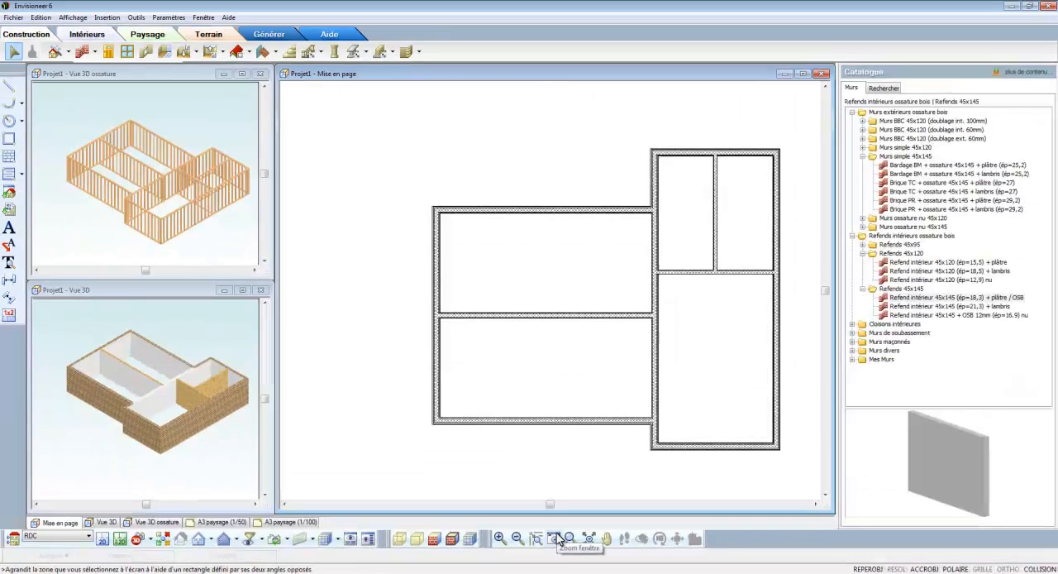
- Replace the exterior walls around the two small upper rooms of the right wing with Bardage BM + ossature 45x145 (ép=20,9)
click(478, 500)
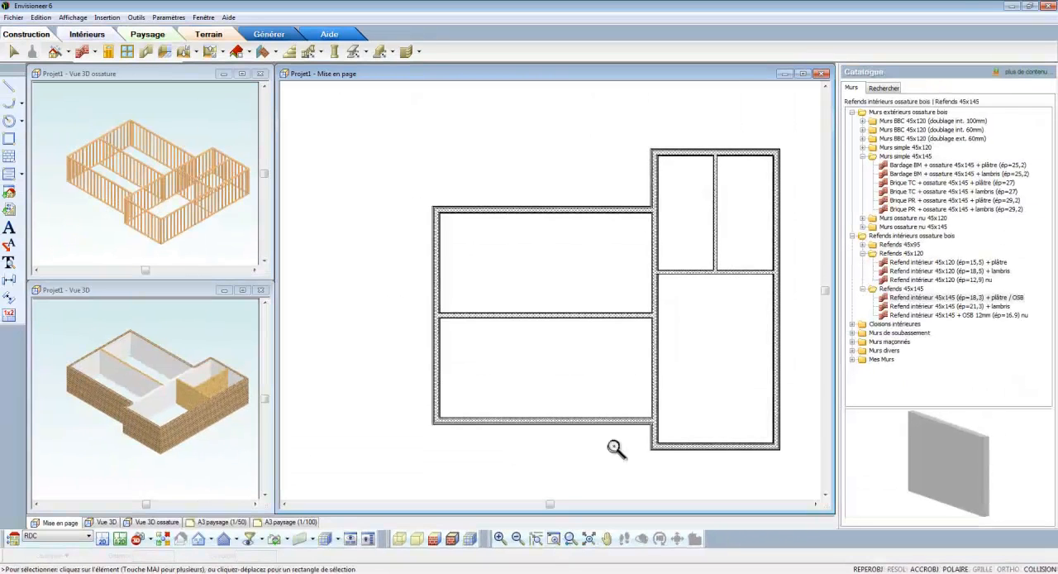
drag(657, 133, 790, 301)
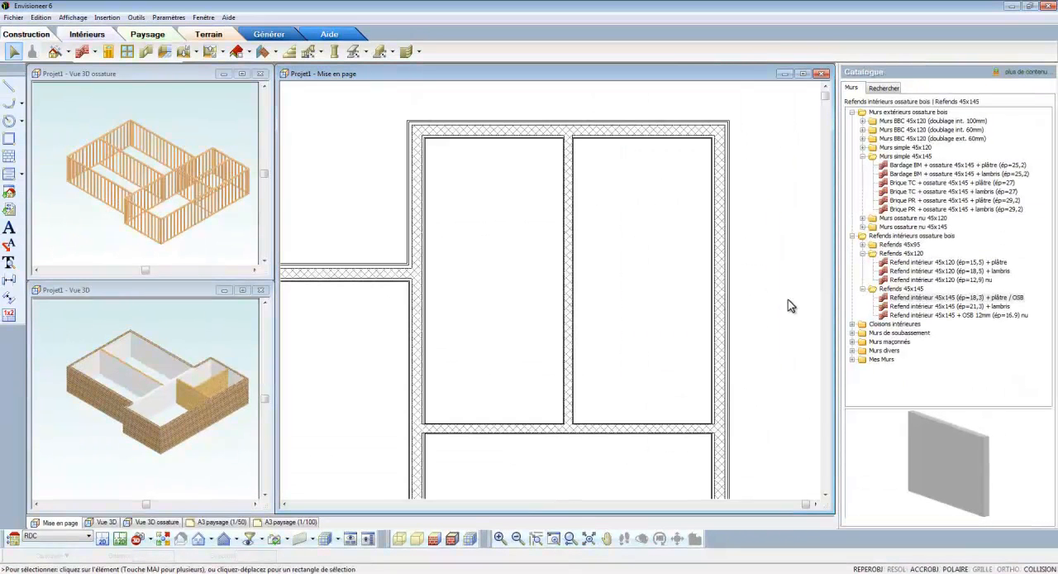
click(414, 207)
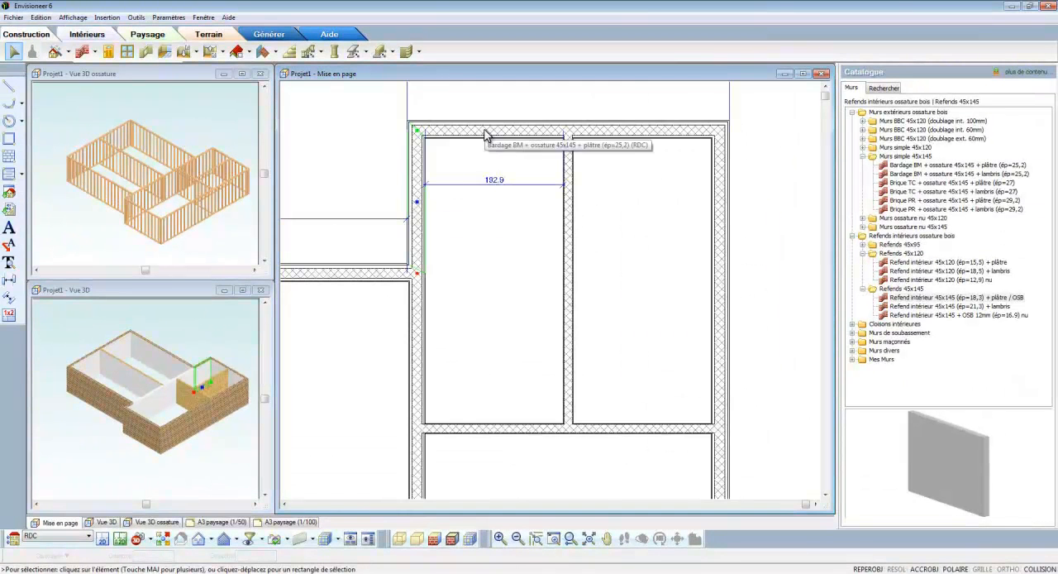
click(529, 135)
click(722, 239)
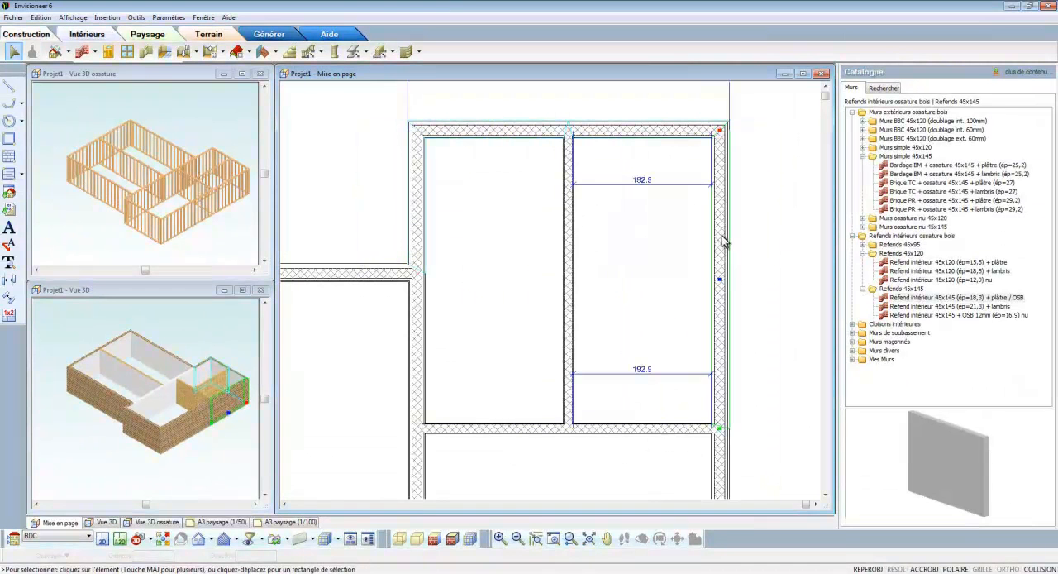
click(721, 430)
right_click(472, 215)
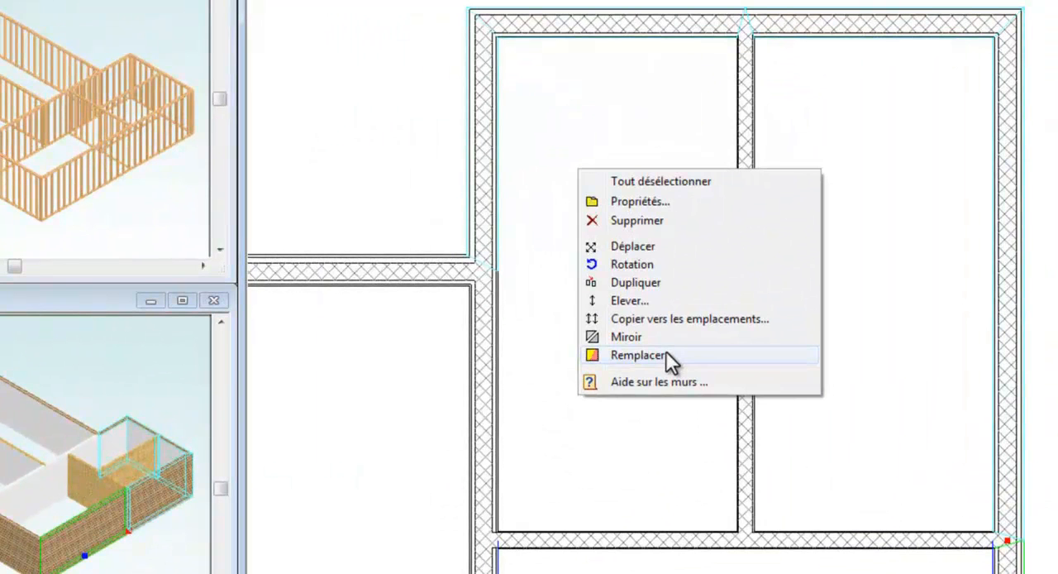
click(648, 354)
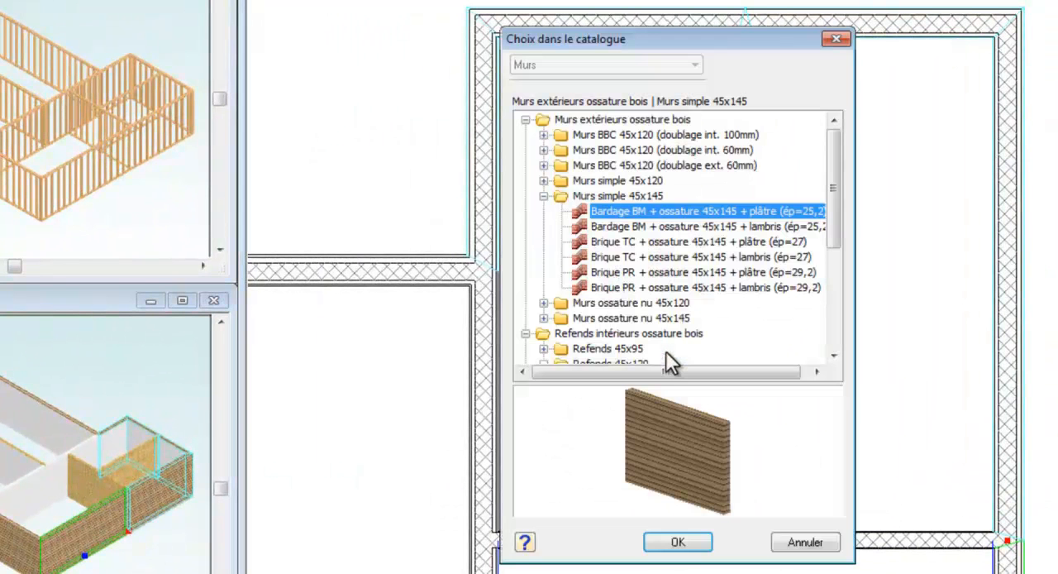
click(543, 318)
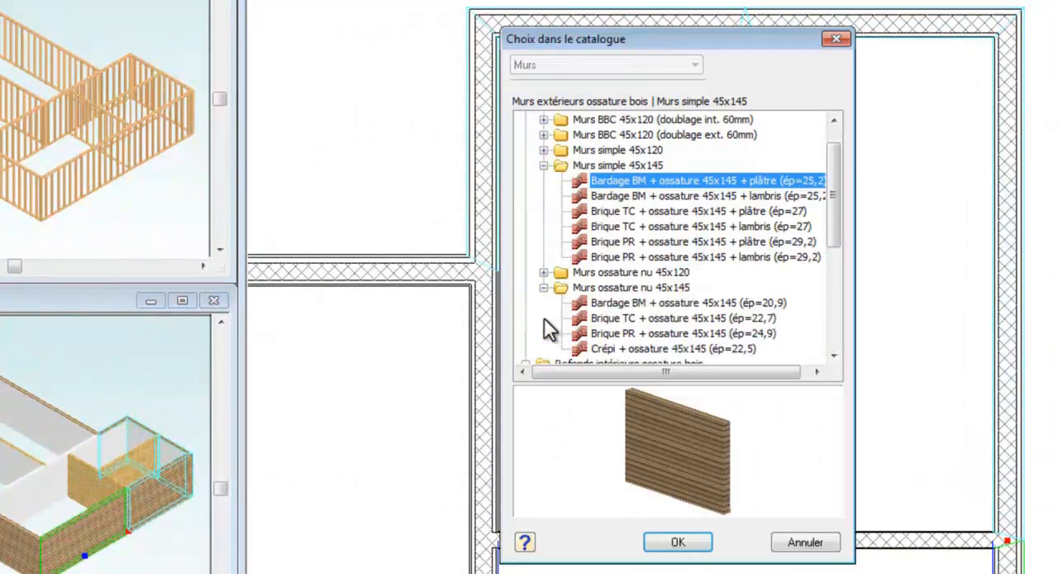
click(605, 305)
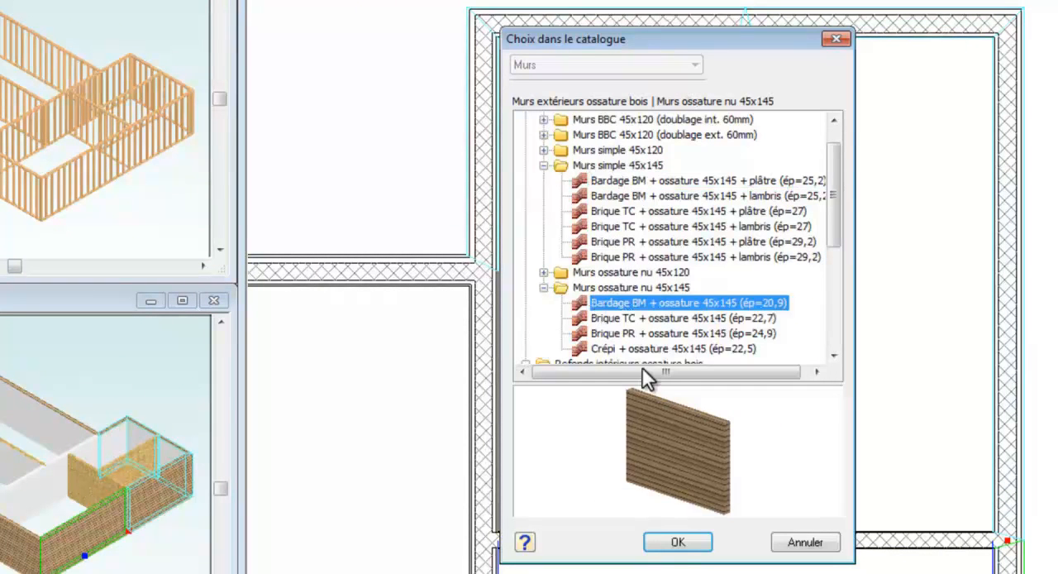
click(678, 542)
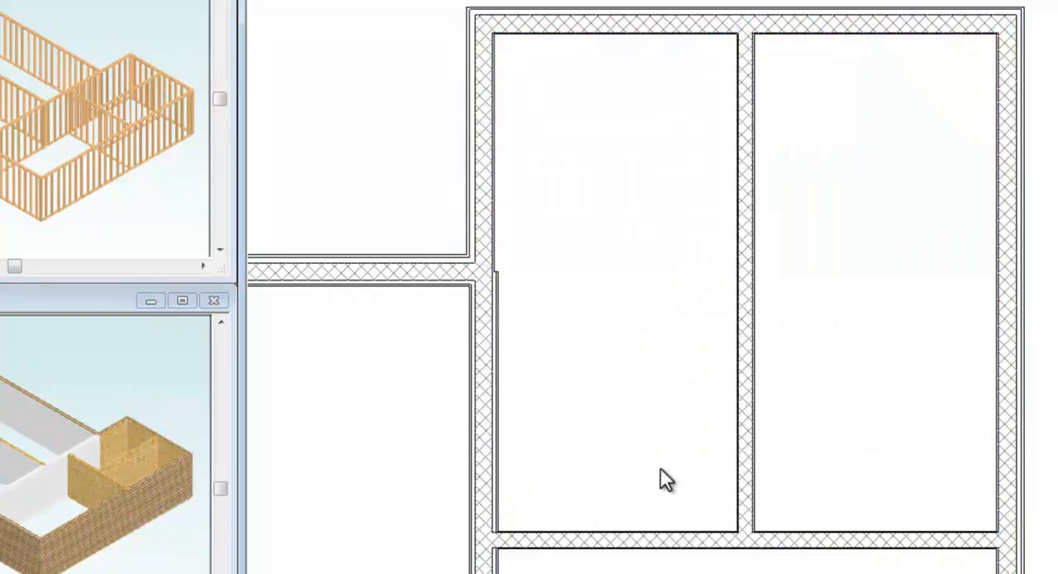
- Replace the wall segments separating the left and right wings with Refend intérieur 45x145 (ép=18,3) + plâtre / OSB
click(498, 413)
right_click(486, 571)
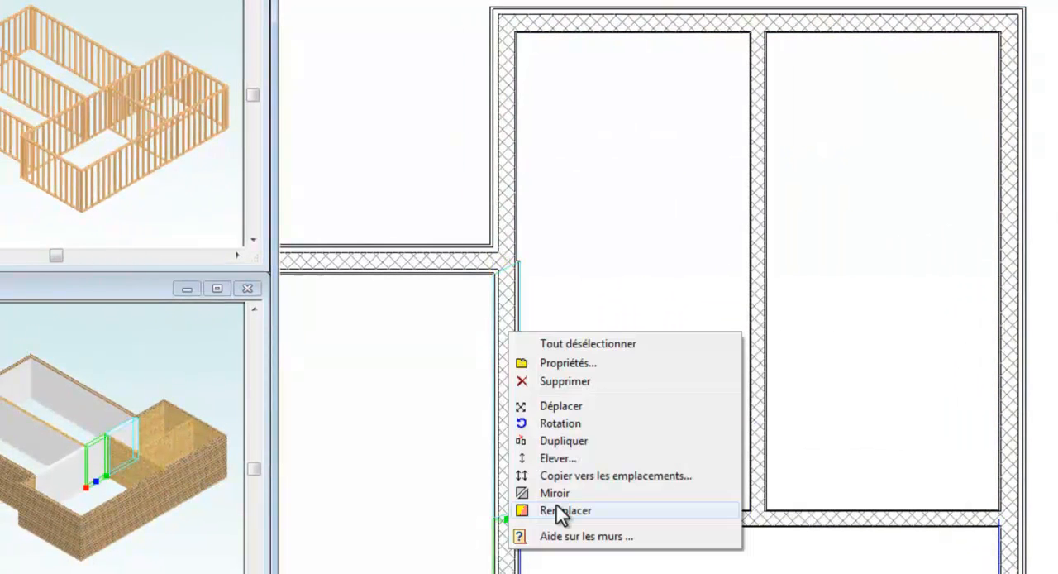
click(560, 512)
click(842, 341)
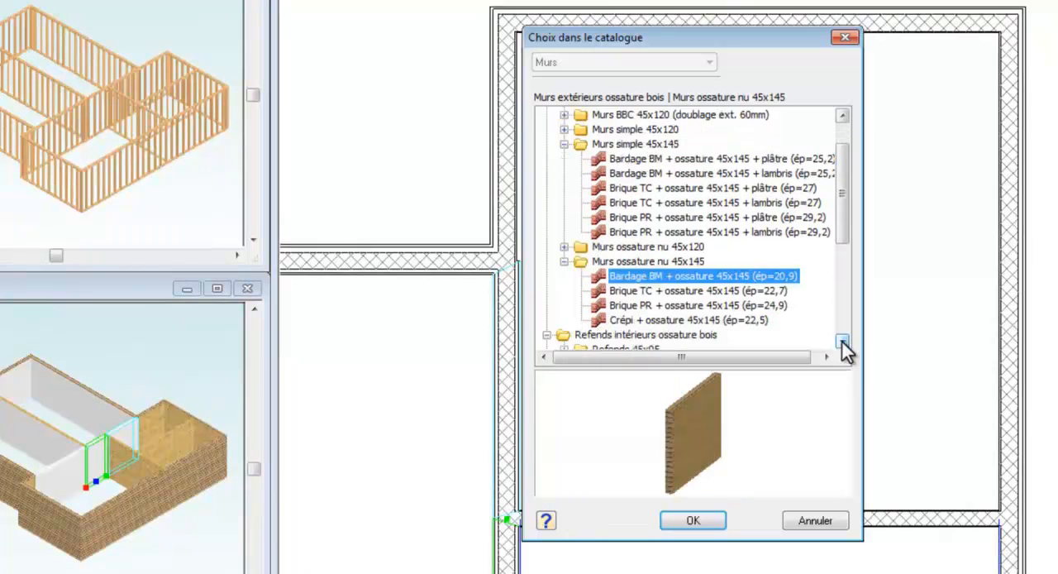
click(843, 341)
click(843, 341)
click(843, 341)
click(843, 341)
click(842, 341)
click(843, 342)
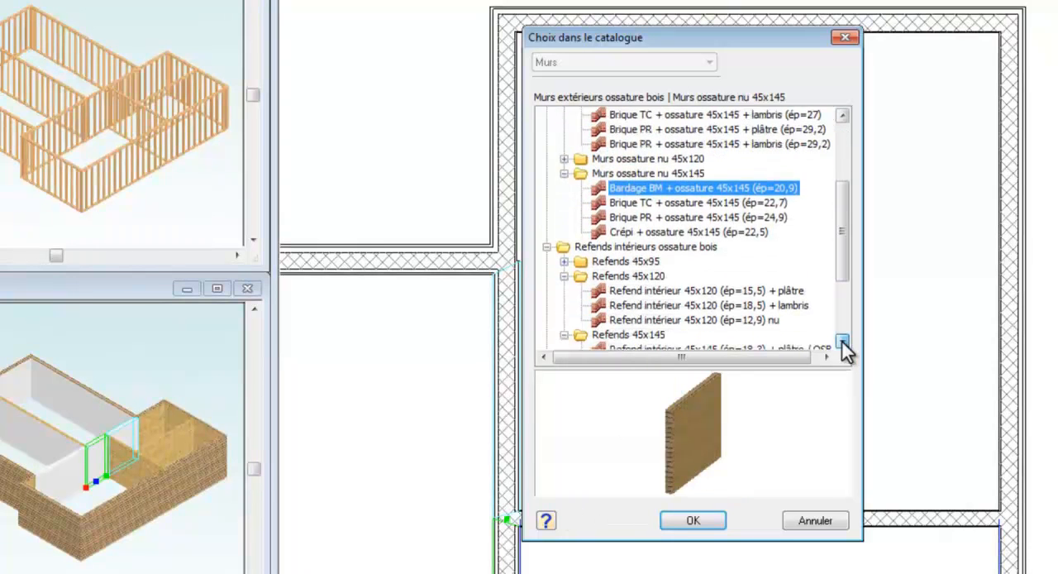
click(842, 341)
click(842, 341)
click(794, 321)
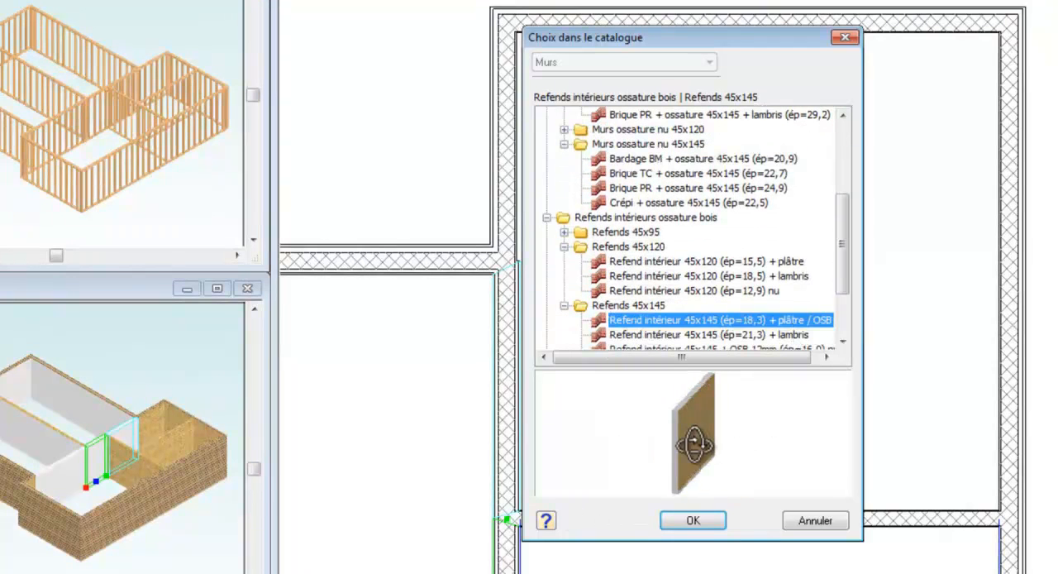
click(693, 520)
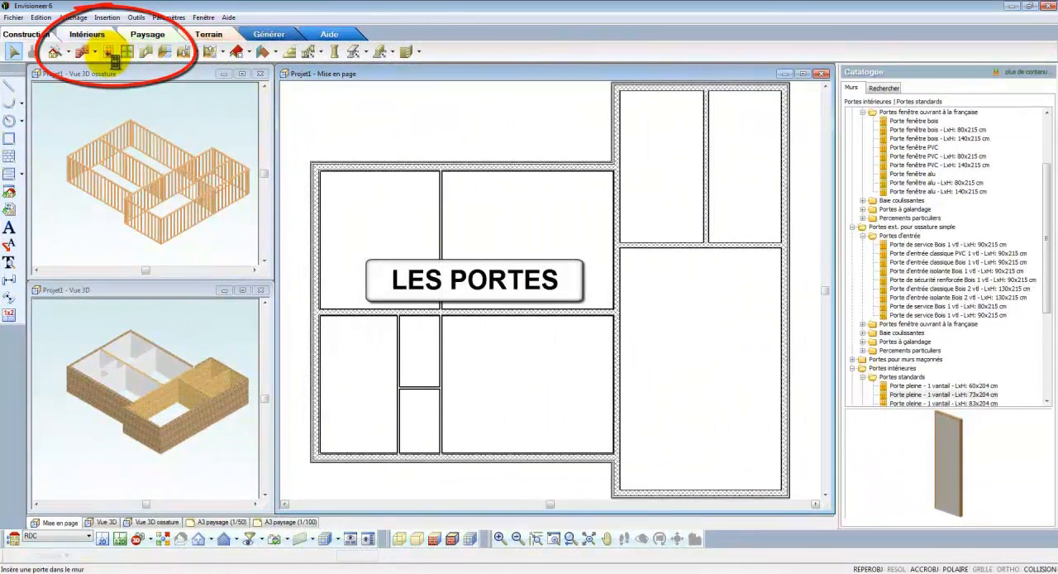
- Insert a Porte de service Bois 1 vtl 90x215 cm exterior door in the upper wall of each of the two small rooms
click(108, 53)
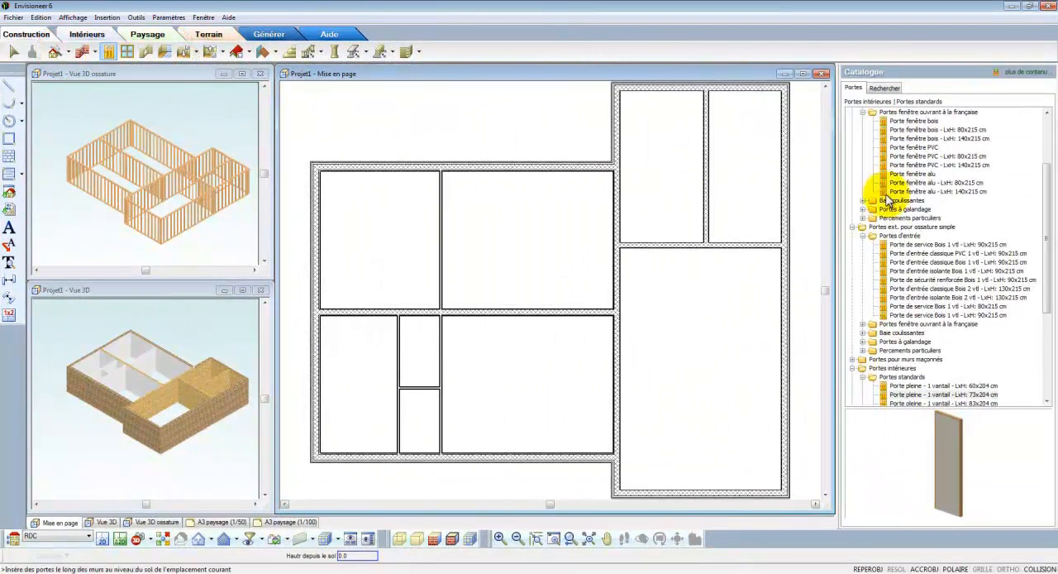
drag(1044, 212, 1043, 161)
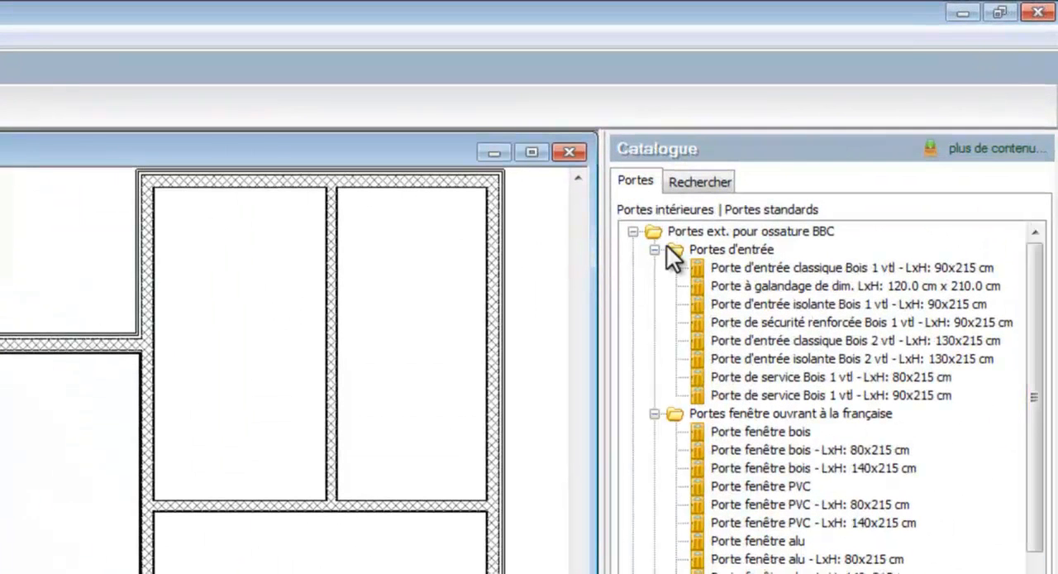
click(654, 249)
click(632, 232)
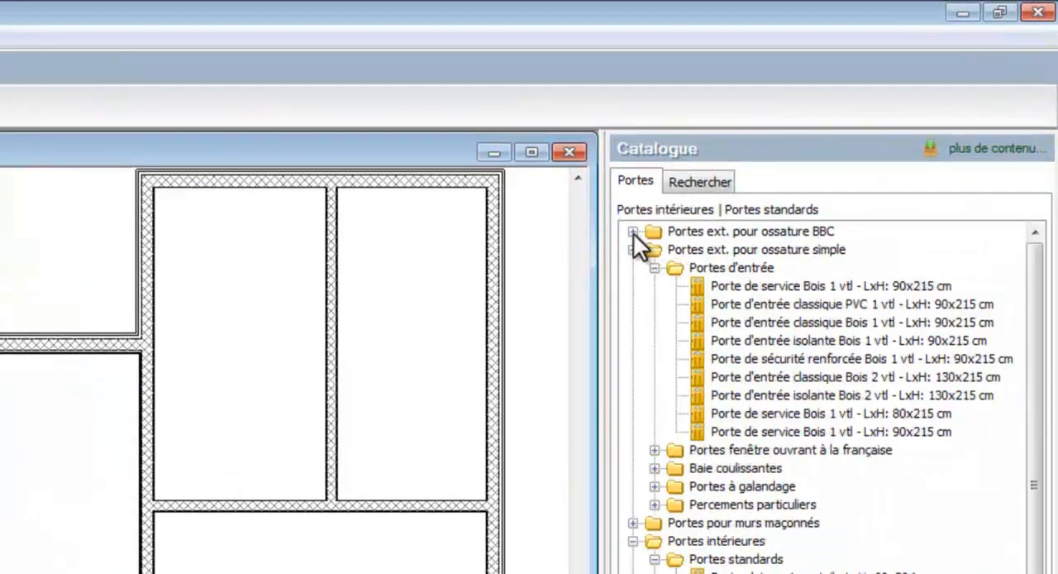
click(738, 285)
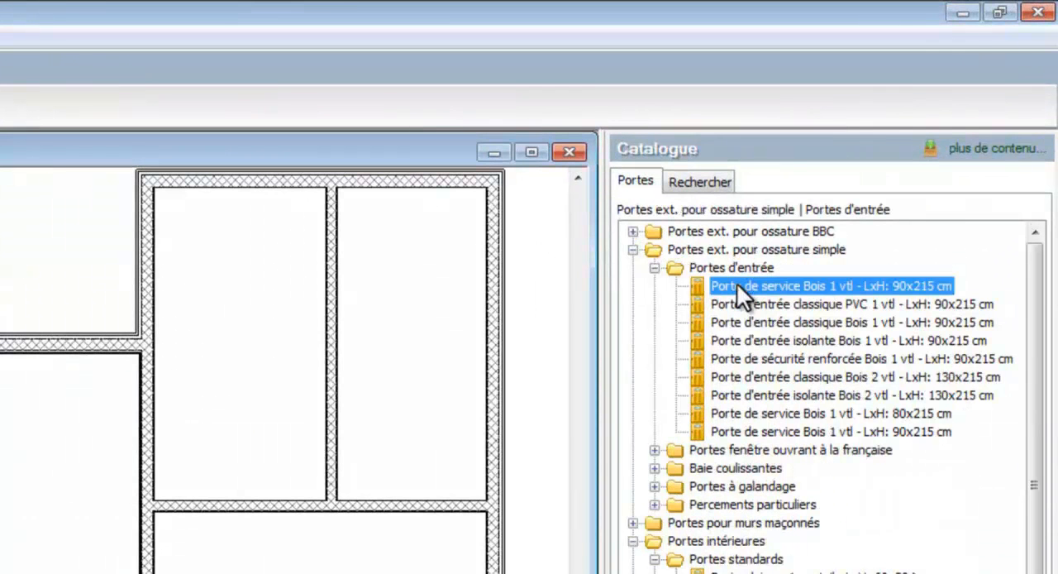
drag(711, 284, 281, 205)
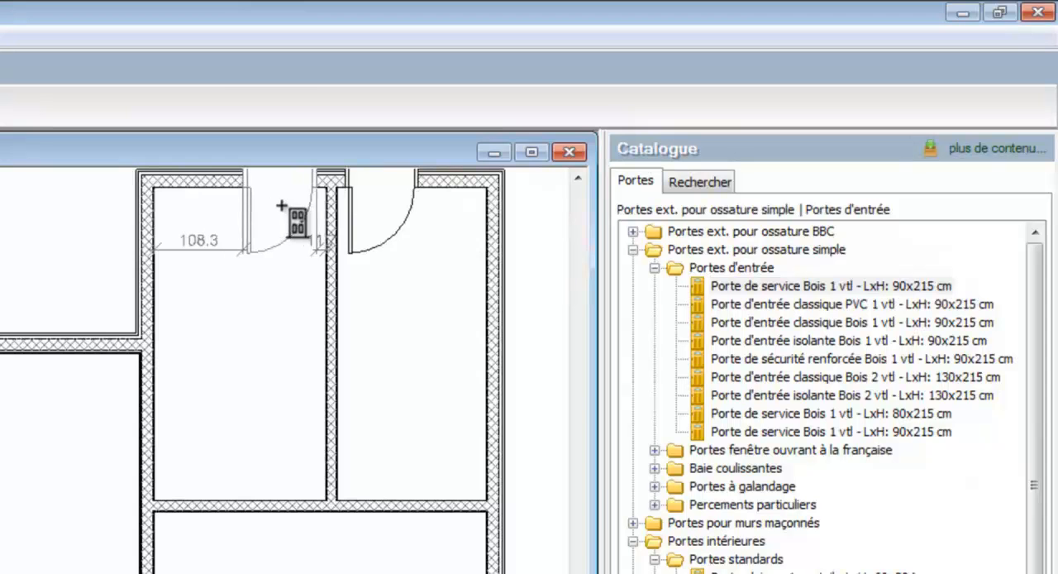
click(281, 205)
- Insert a Porte d'entrée classique Bois 1 vtl 90x215 cm in the left wing's lower exterior wall, just right of the partition
scroll(286, 243, down, 2)
click(752, 322)
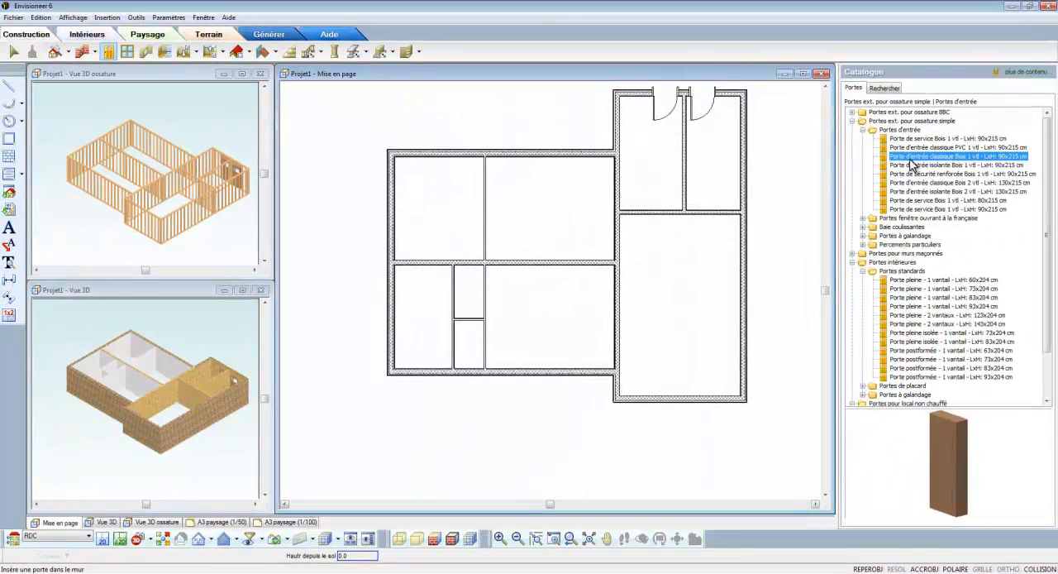
click(511, 372)
- Insert Porte pleine - 1 vantail 83x204 cm doors between the wings, below both small rooms and in the left wing's dividing wall
click(918, 280)
click(917, 289)
click(918, 298)
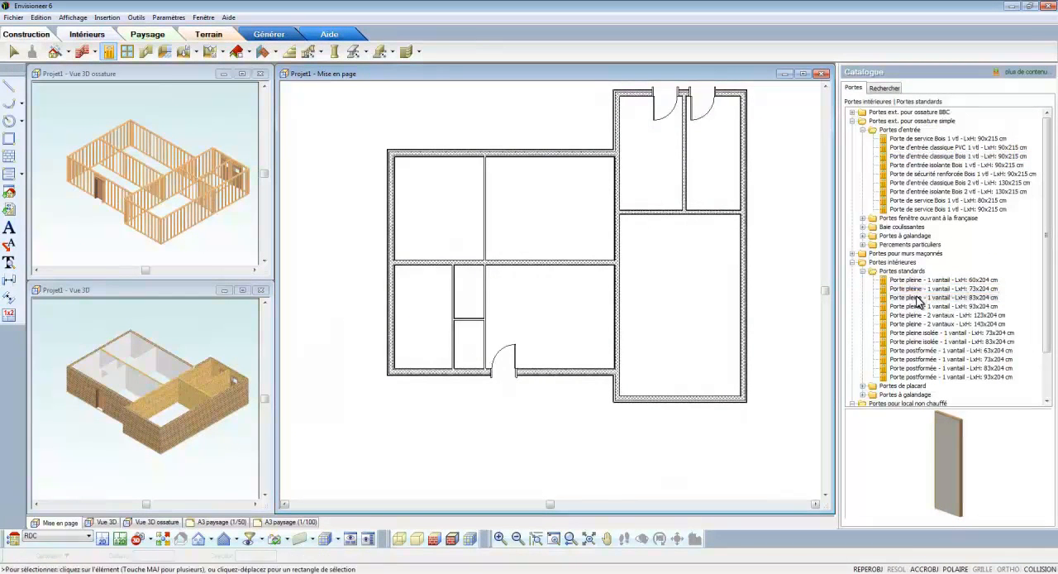
click(621, 175)
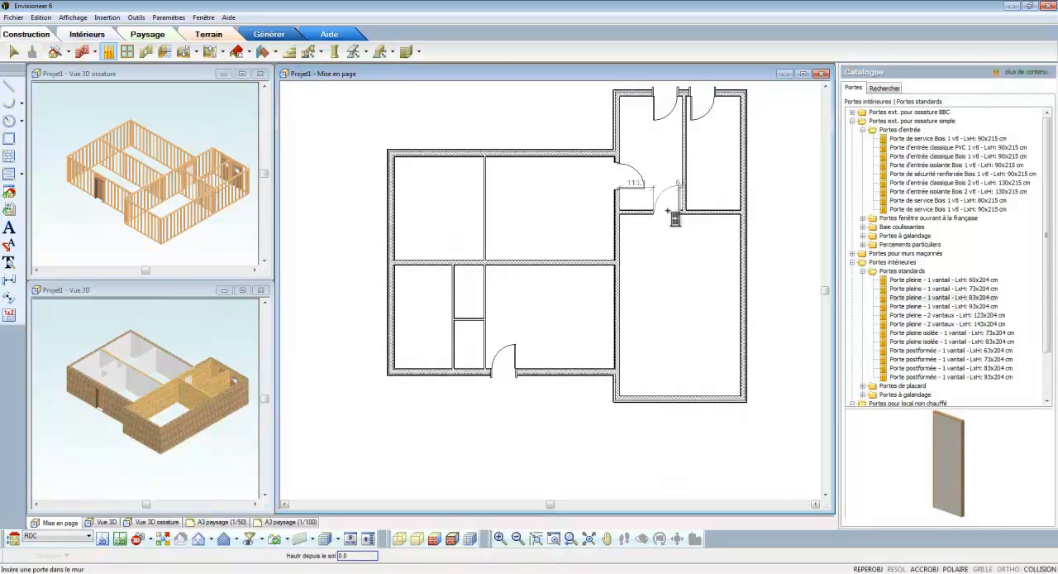
click(667, 211)
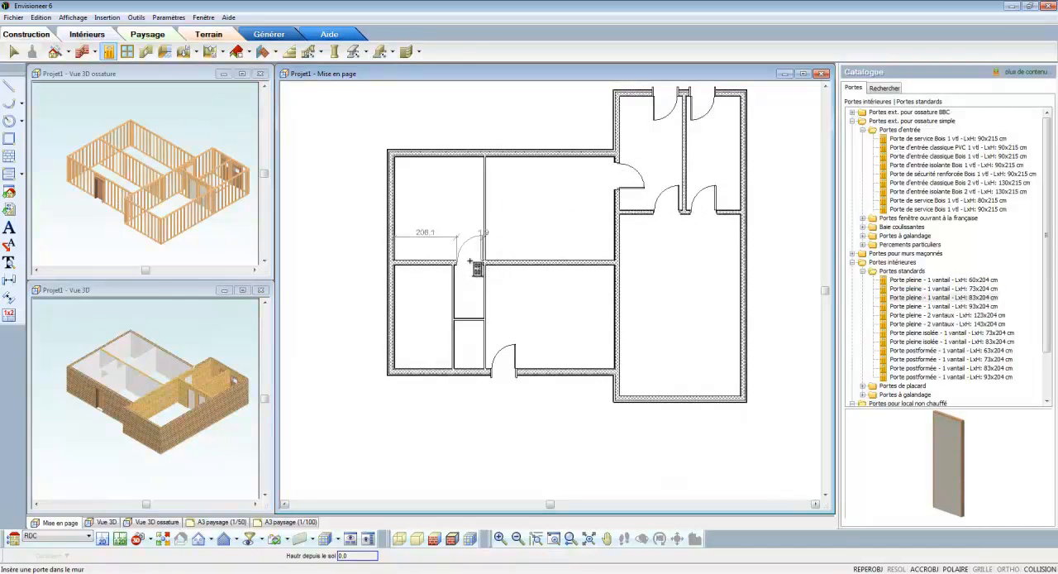
- Insert 83x204 cm solid doors at the wall axis in the small hallway's side partition and its cross partition
right_click(465, 291)
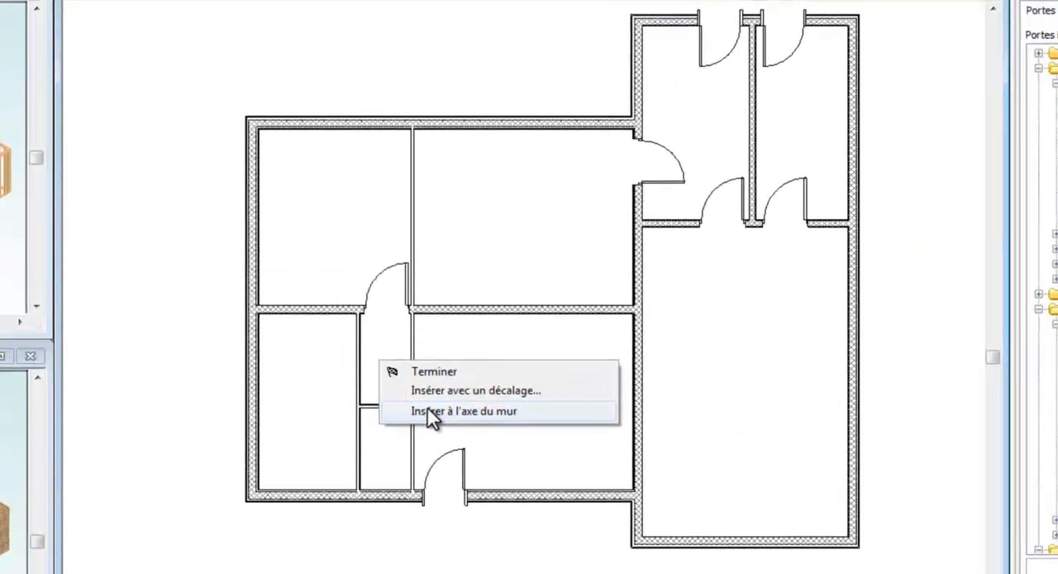
click(446, 411)
scroll(406, 427, up, 3)
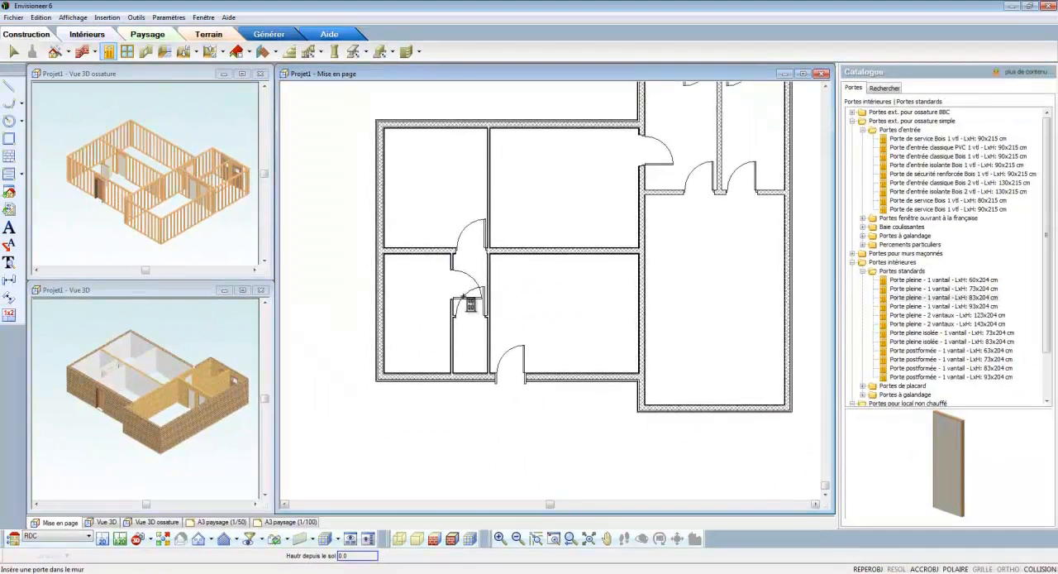
- Insert a Porte de garage basculante 240x200 cm at the axis of the right wing's lower wall and finish door placement
click(922, 332)
scroll(921, 337, down, 2)
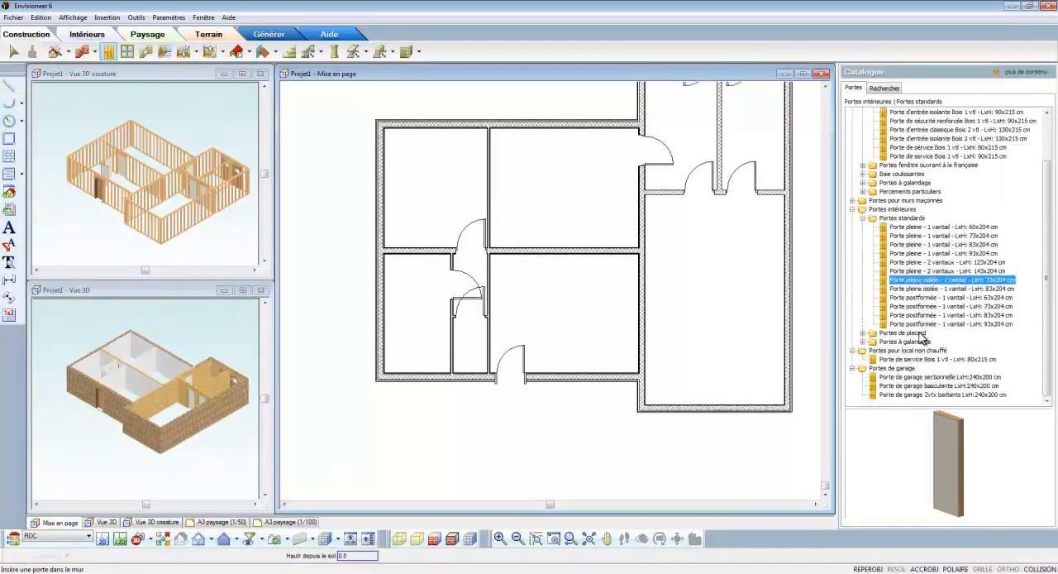
click(928, 377)
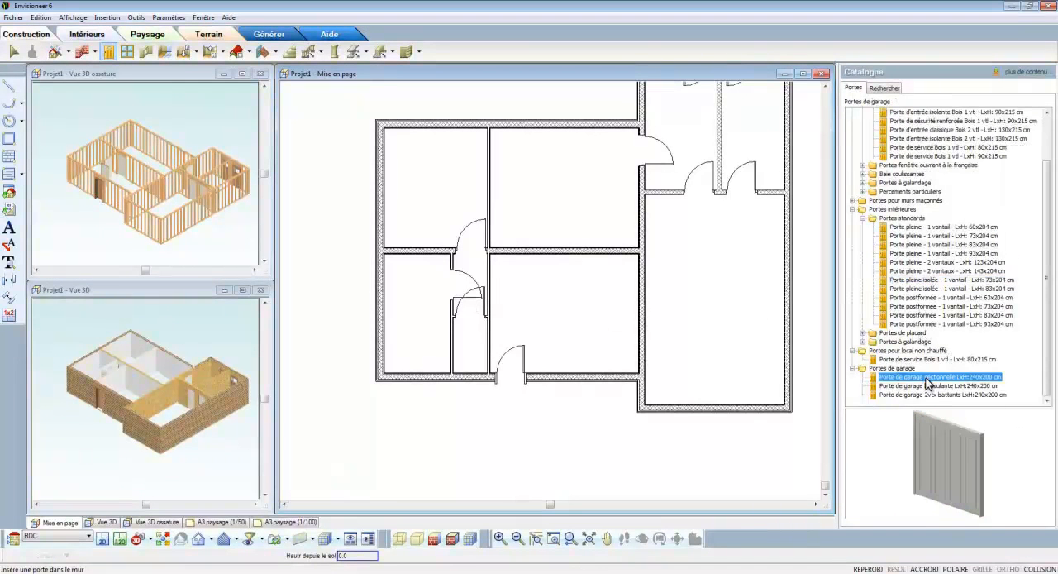
click(928, 385)
right_click(695, 330)
click(731, 358)
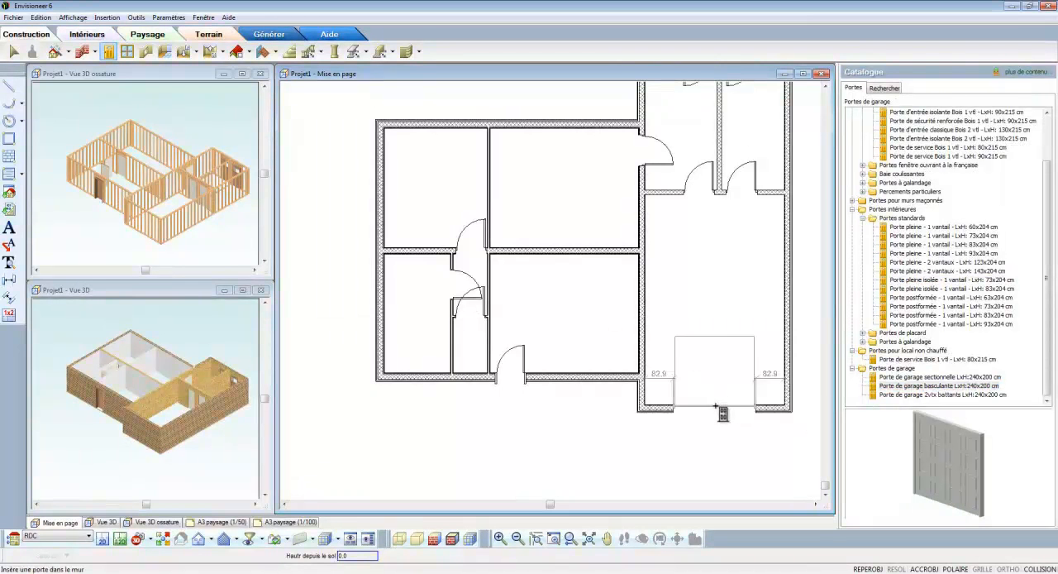
click(716, 406)
right_click(716, 406)
click(740, 410)
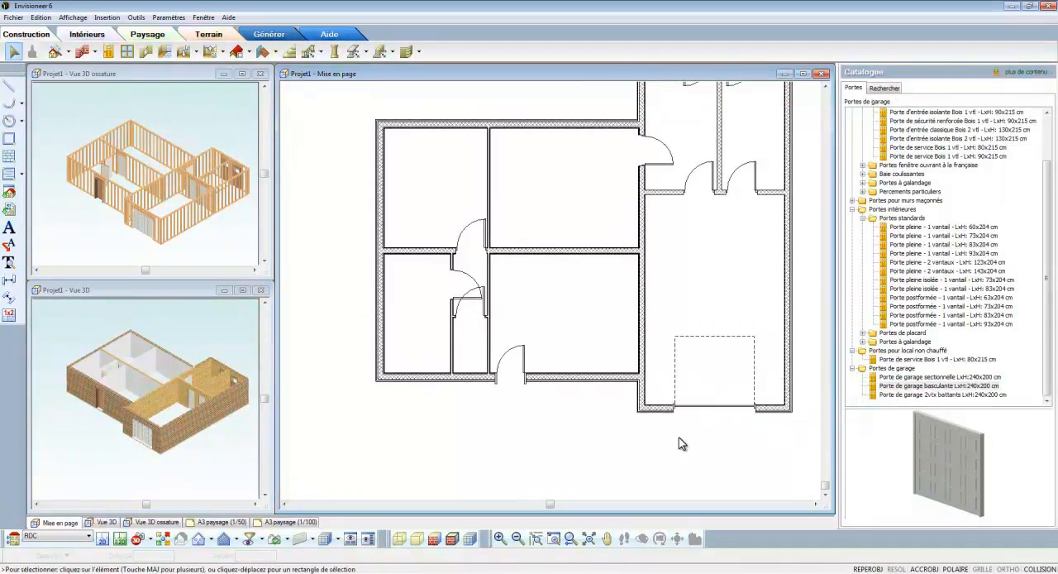
- Move the door in the left wing's dividing wall so it sits centred between the hallway partitions
scroll(476, 242, up, 2)
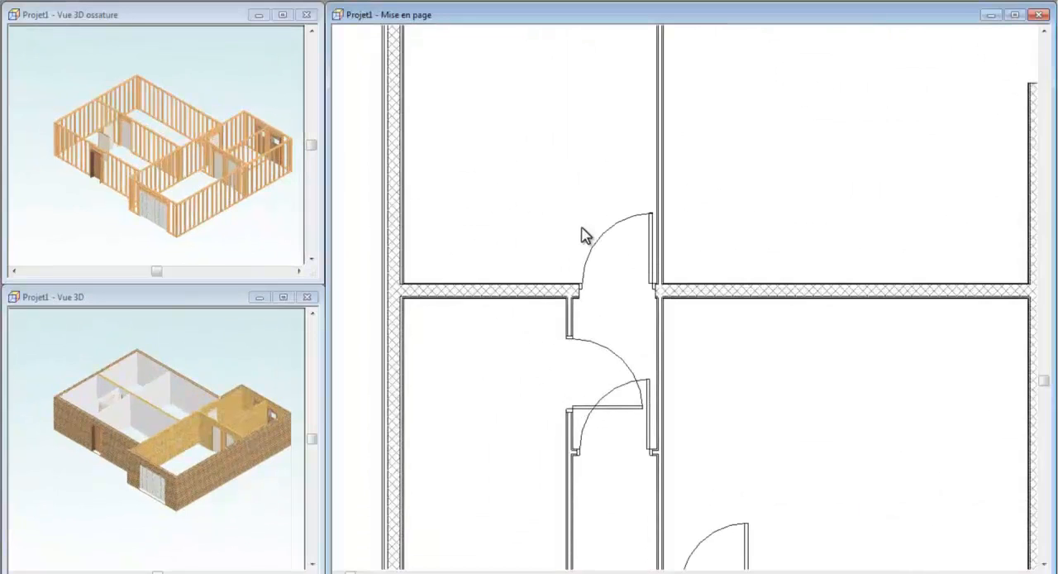
click(624, 267)
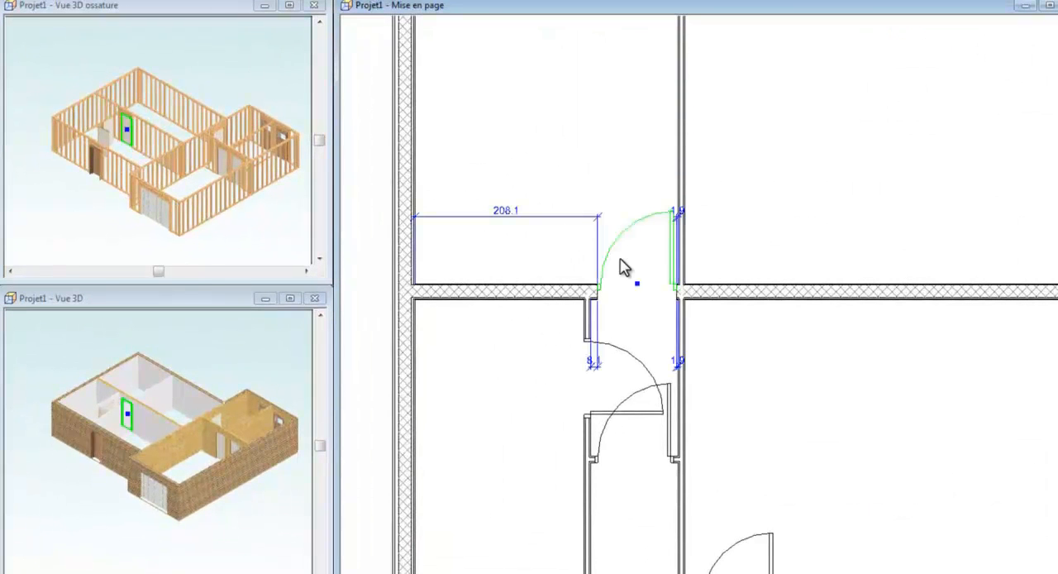
drag(637, 285, 633, 289)
- Mirror the opening of the hallway's side door and set its distance from the dividing wall to 5
drag(633, 362, 626, 383)
right_click(626, 377)
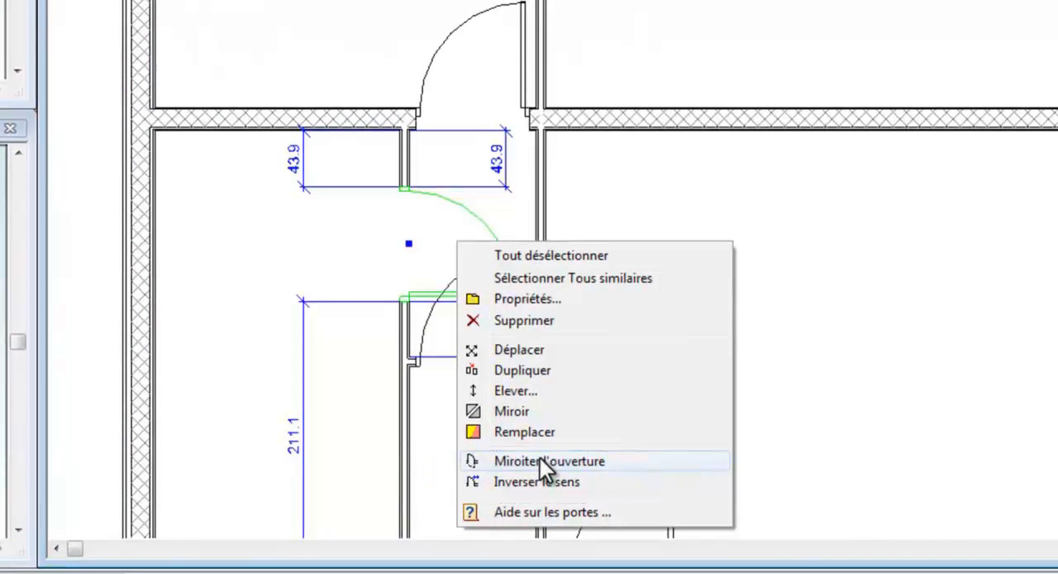
click(540, 458)
click(301, 160)
text(5)
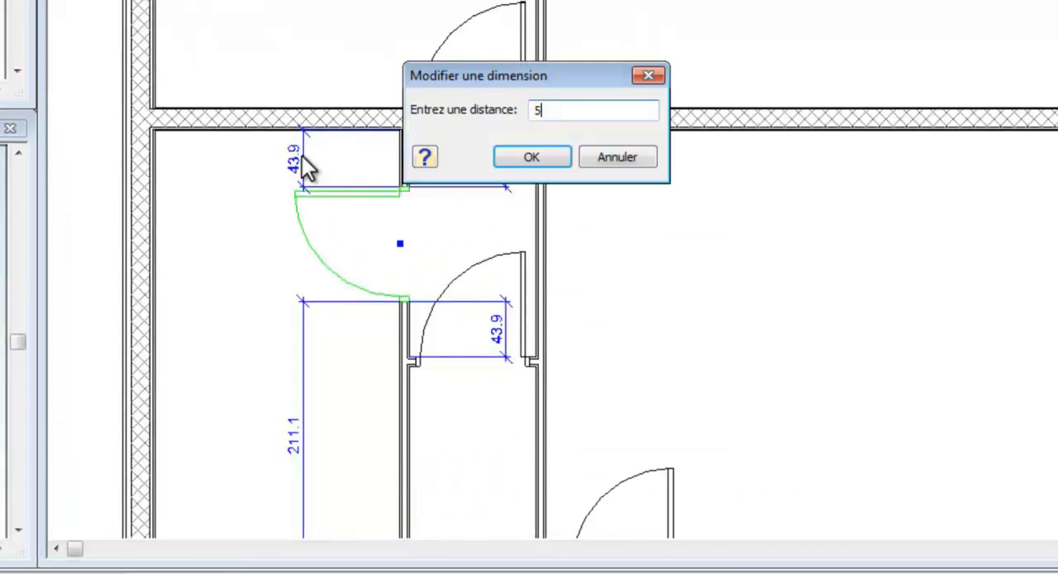
key(Return)
- Reverse the swing direction of the door in the hallway's cross partition
click(466, 327)
right_click(462, 316)
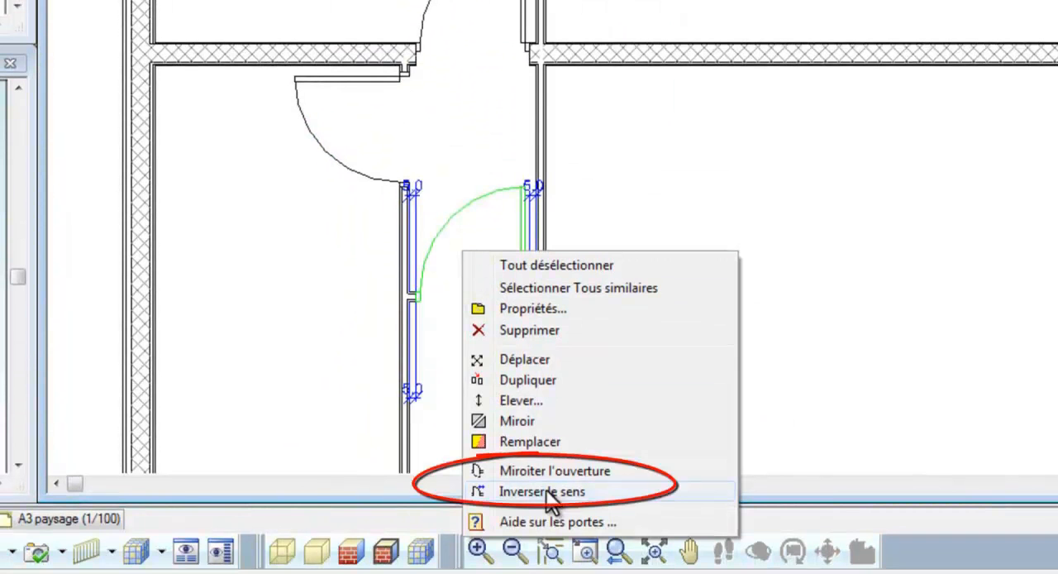
click(545, 492)
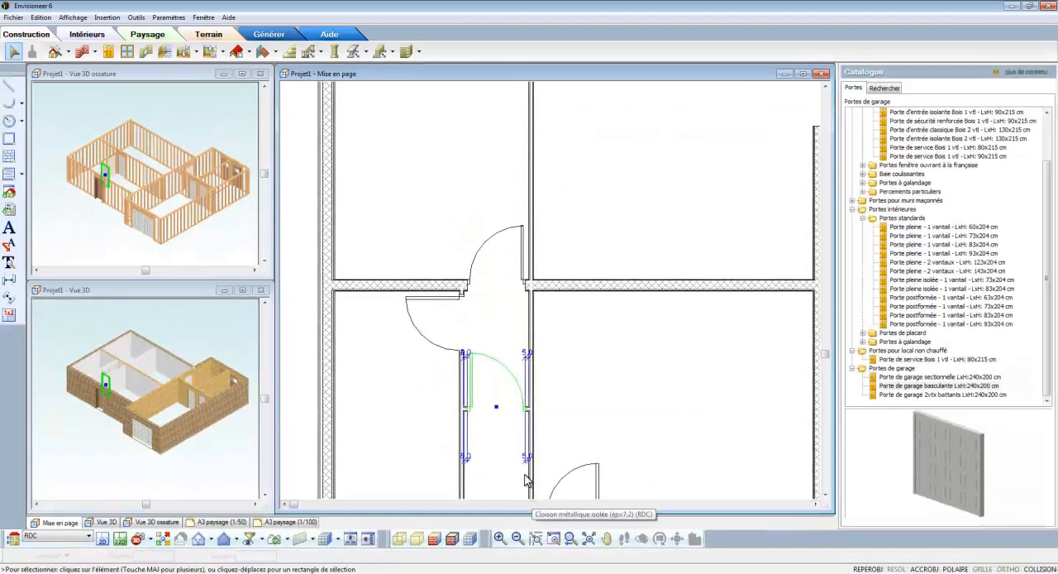
- Set the distance from the hallway's cross partition to the lower exterior wall to 150
scroll(533, 426, down, 1)
scroll(533, 413, up, 1)
click(476, 276)
scroll(502, 405, up, 1)
click(480, 372)
click(491, 446)
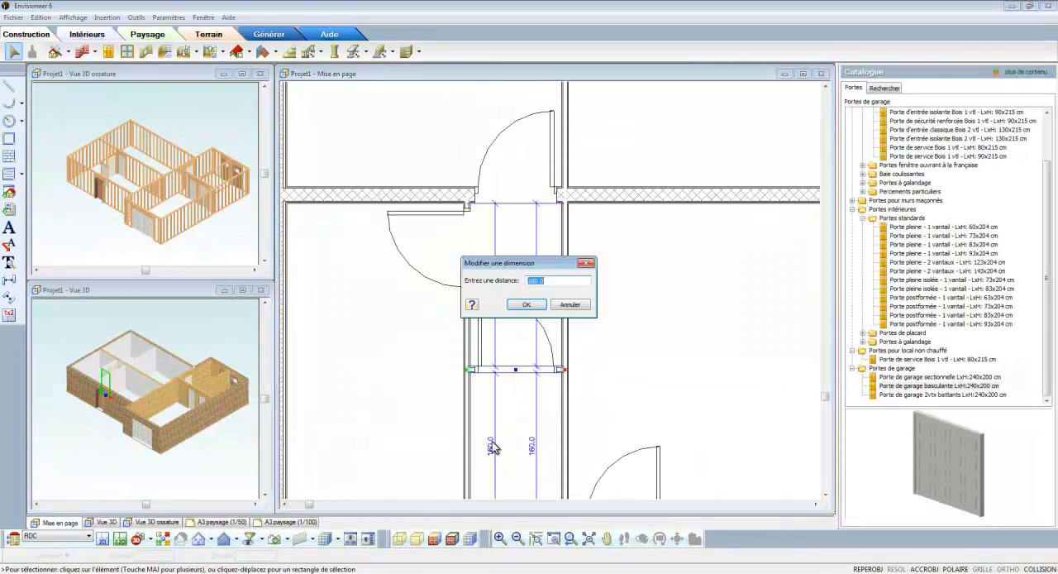
text(150)
key(Return)
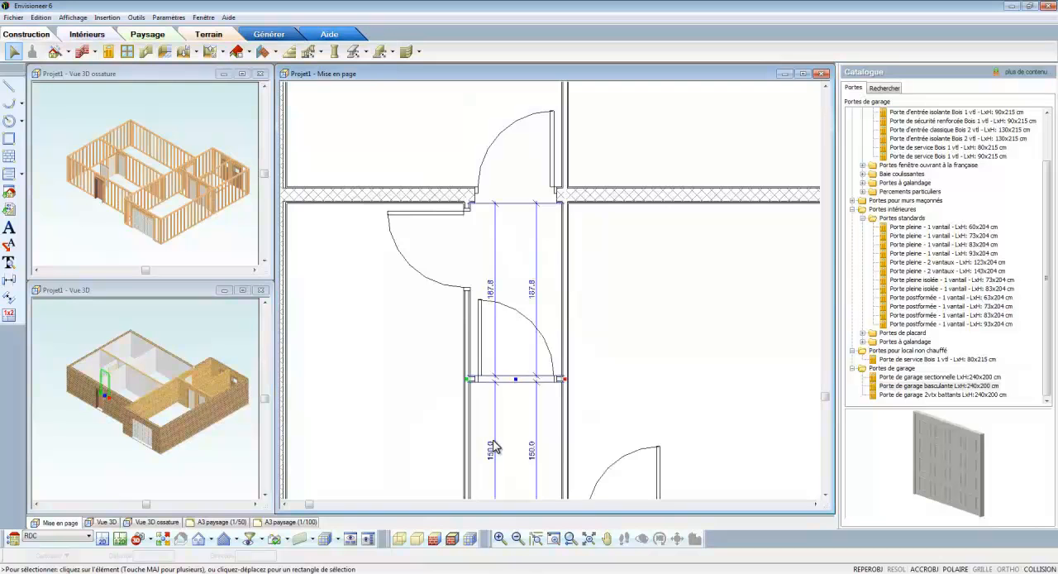
click(626, 386)
- Reverse the swing direction of the entrance door in the lower exterior wall and set its distance from the hallway partition to 10
scroll(533, 388, down, 2)
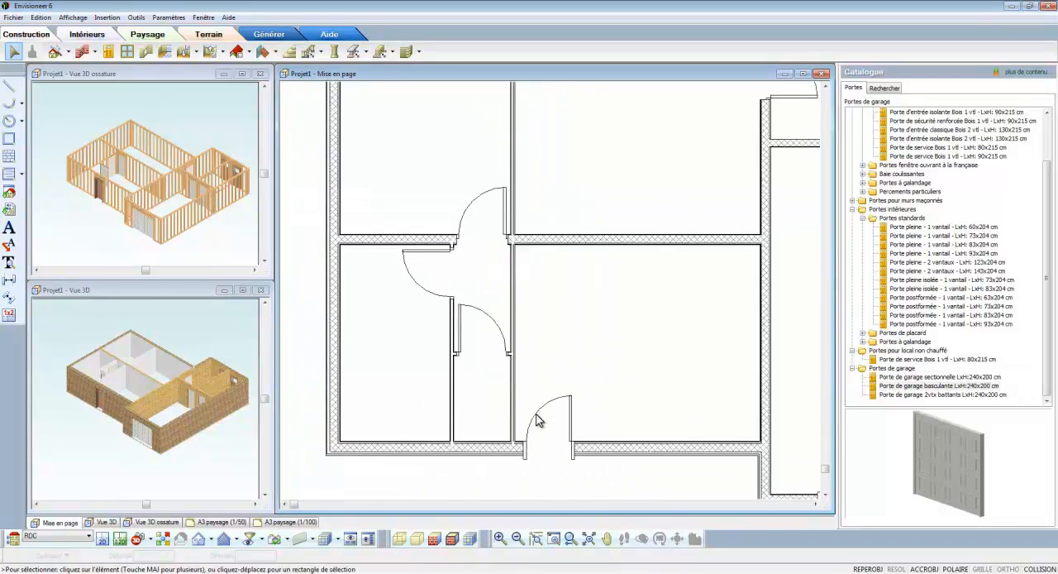
right_click(537, 420)
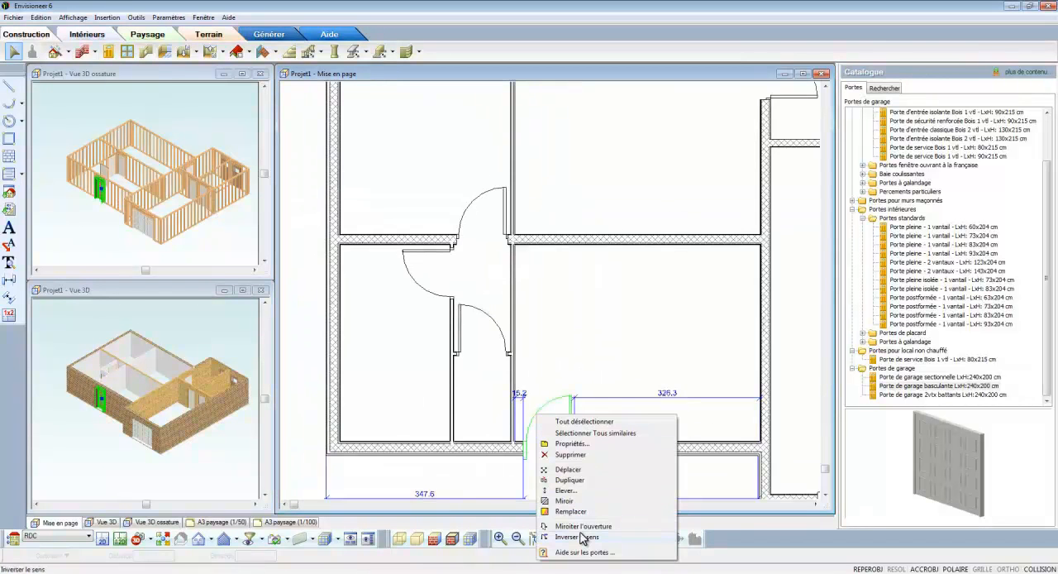
click(583, 538)
double_click(520, 395)
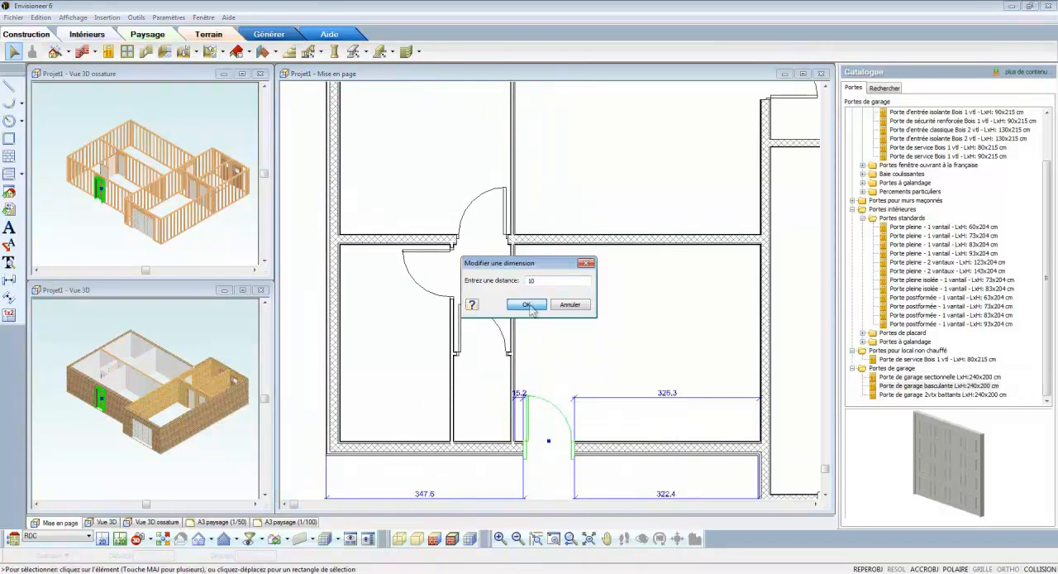
click(530, 307)
- Insert three Fenêtre à la française 100.0 cm x 100.0 cm windows for ossature simple at the wall axis, one in the rear wall, two flanking the entrance
scroll(554, 290, down, 2)
middle_drag(554, 290, 470, 348)
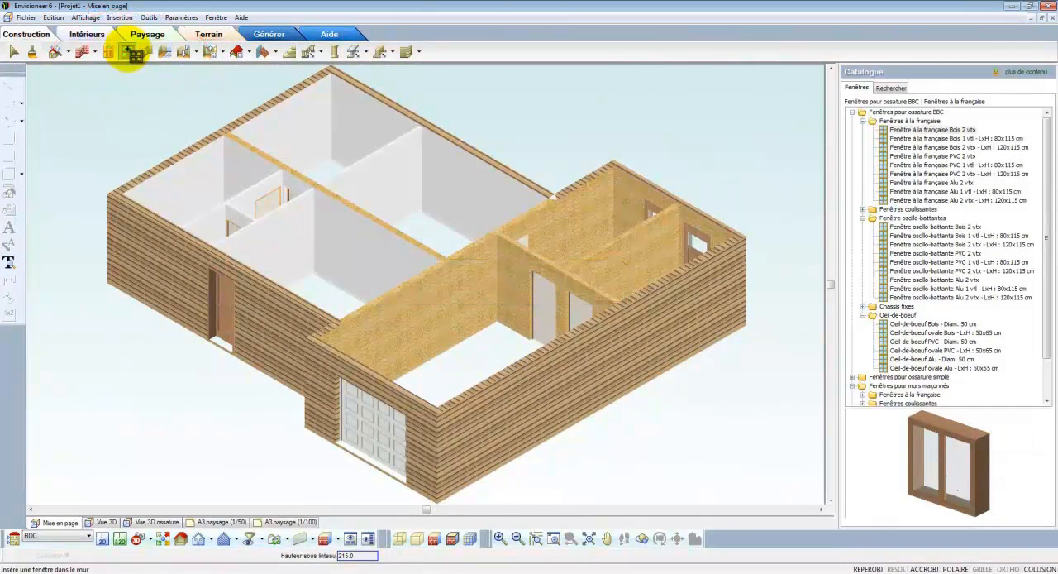
click(861, 121)
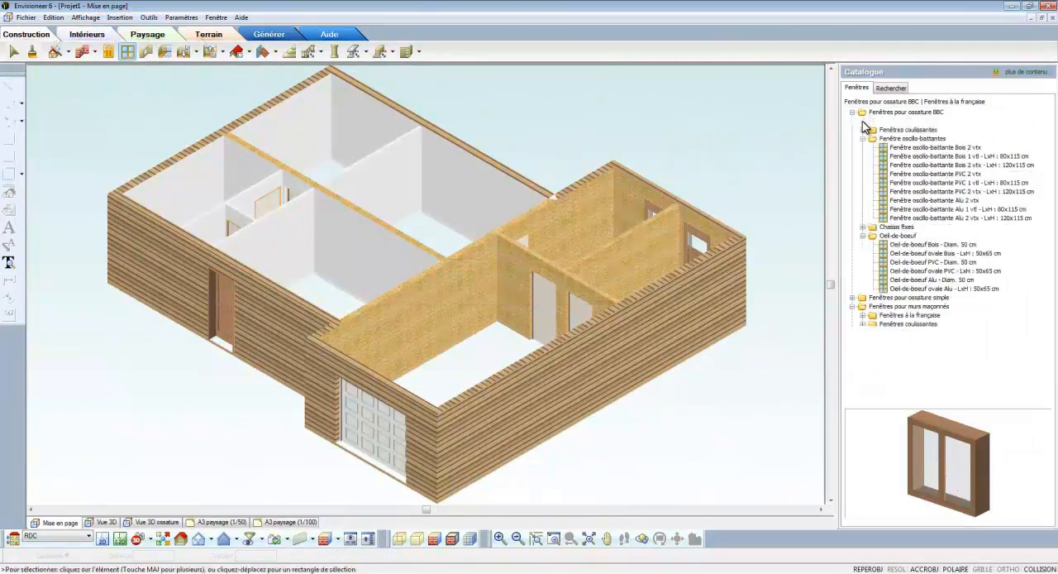
click(852, 113)
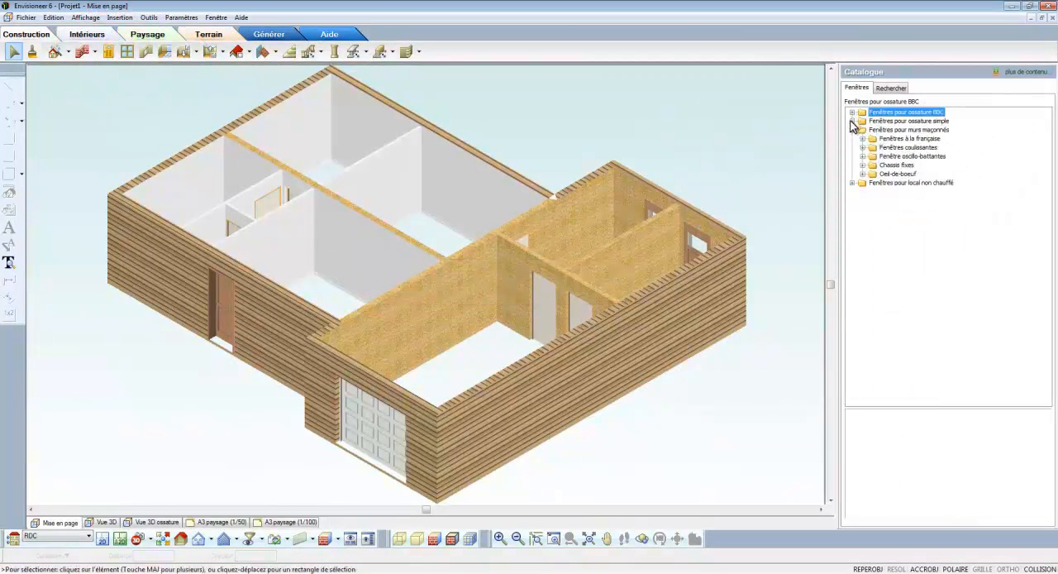
click(852, 121)
click(898, 139)
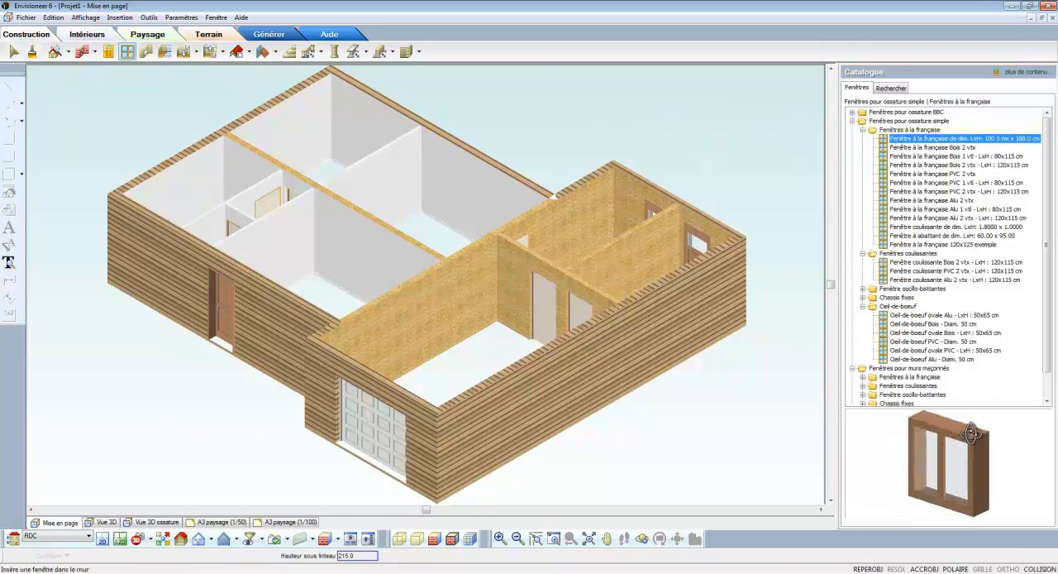
right_click(674, 142)
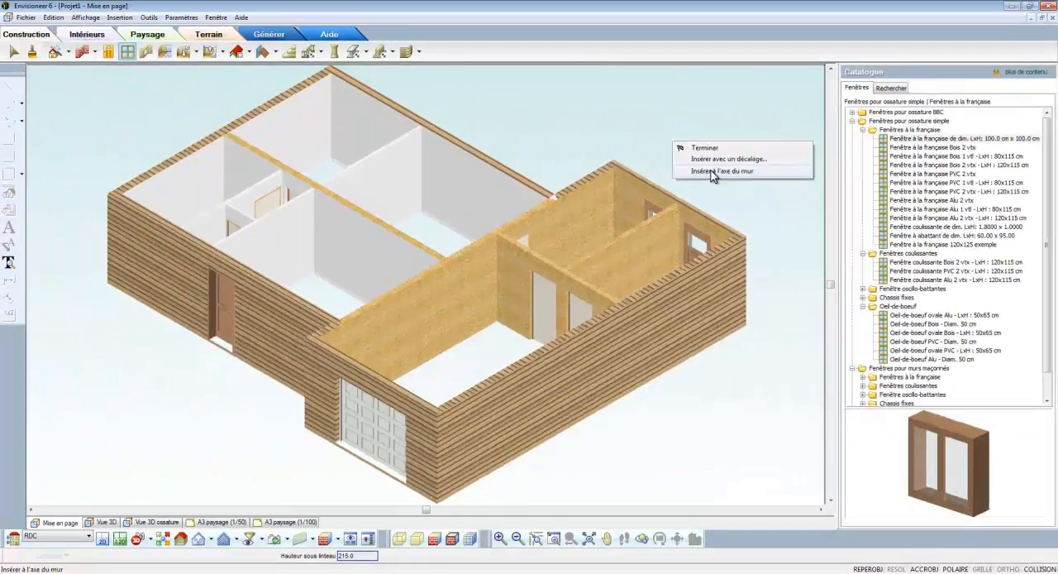
click(429, 310)
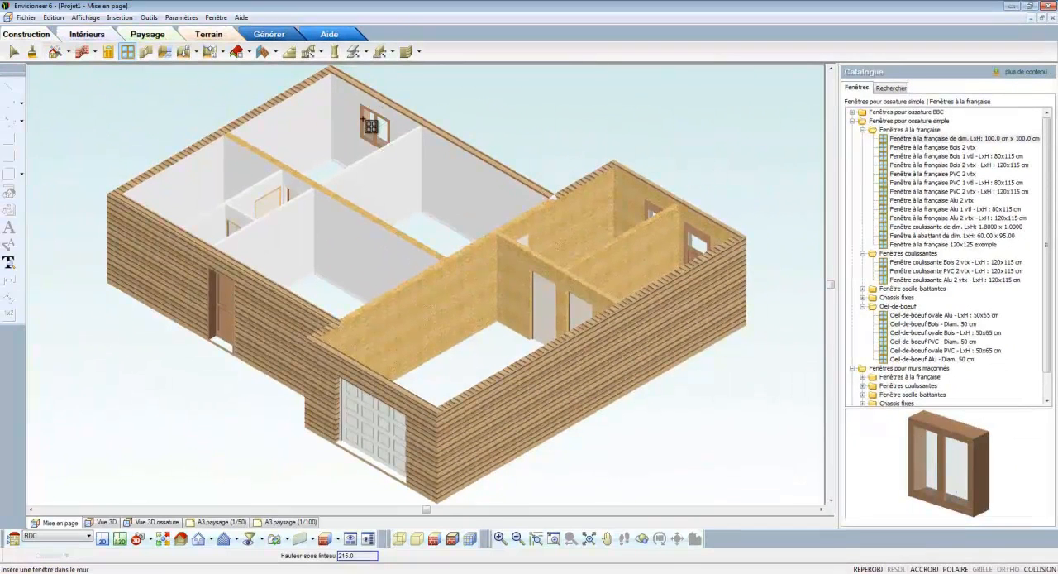
click(371, 126)
click(163, 225)
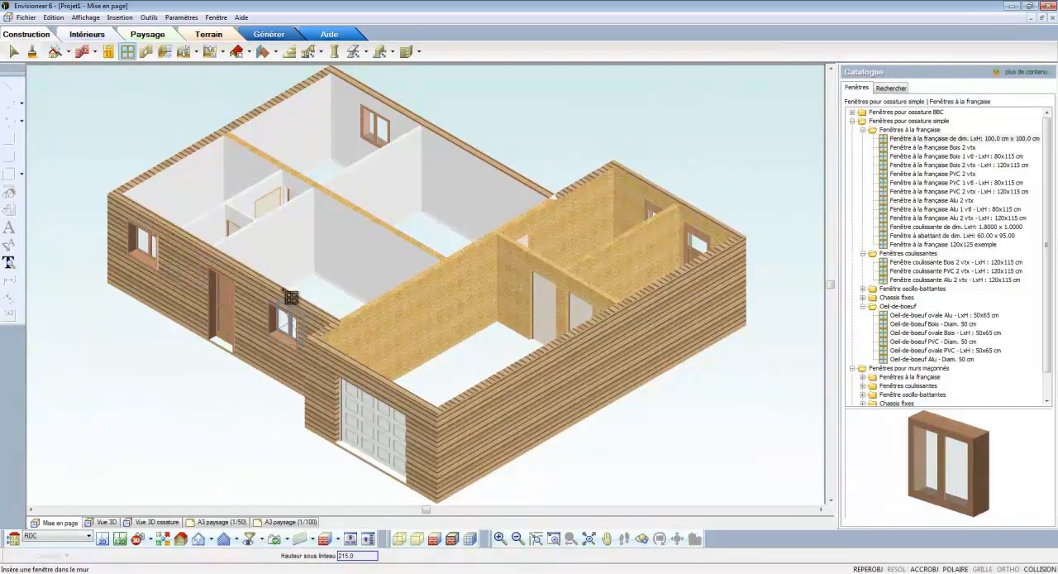
click(291, 298)
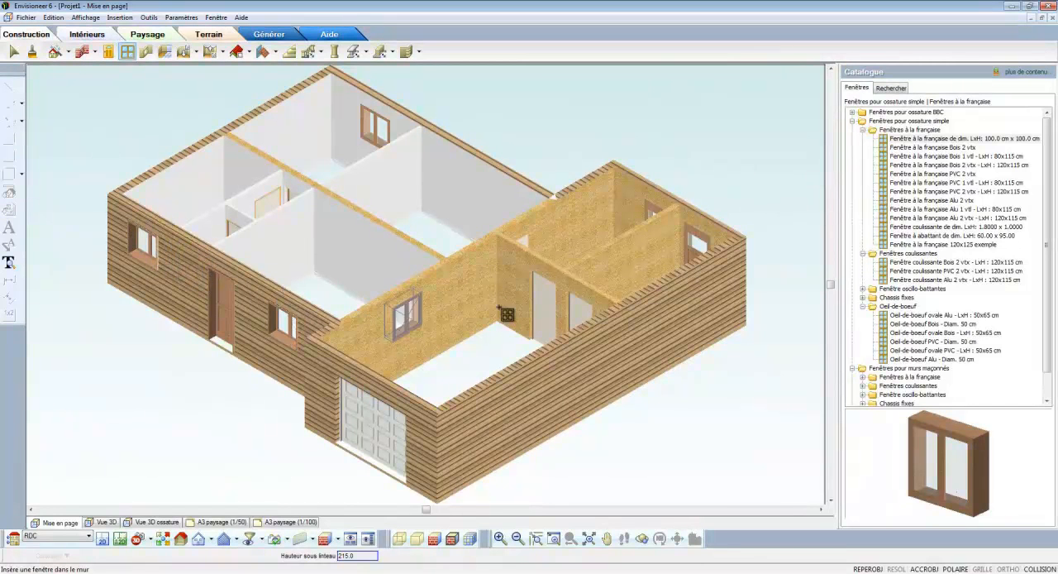
- Insert four more of these windows, two in the garage wing's long outer wall and two in the large room's rear wall, and finish placement
click(659, 306)
click(546, 360)
click(511, 198)
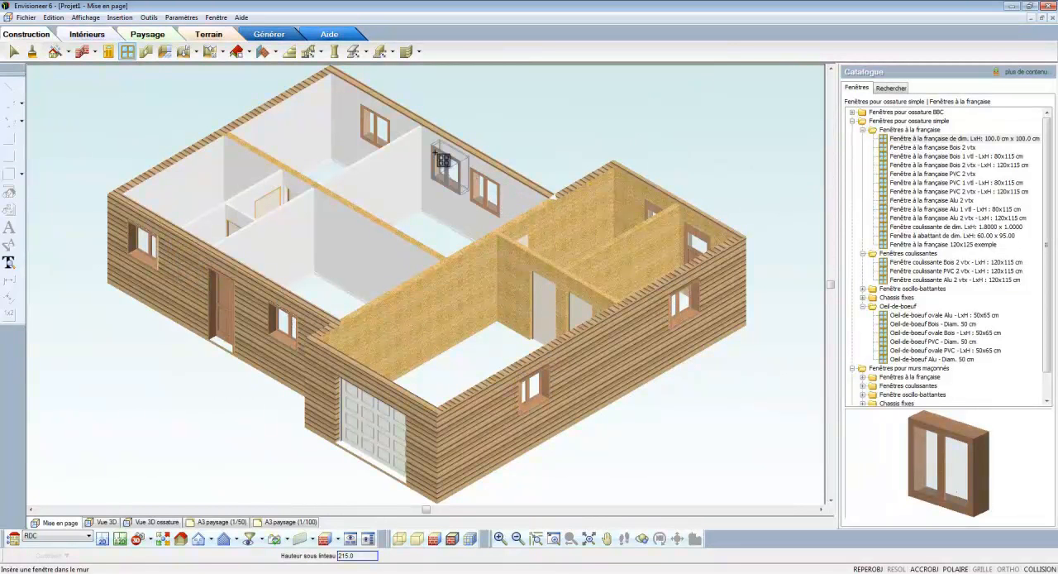
click(443, 160)
right_click(422, 225)
click(438, 231)
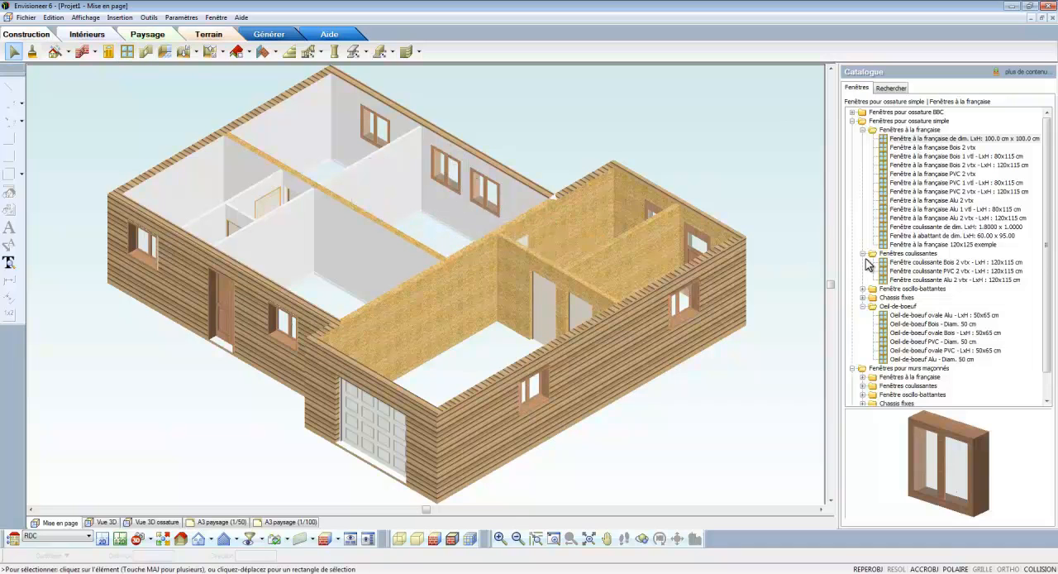
- Insert a Fenêtre oscillo-battante Bois 1 vtl 80x115 cm at the axis of the front wall, beside the entrance door, and finish placement
click(908, 263)
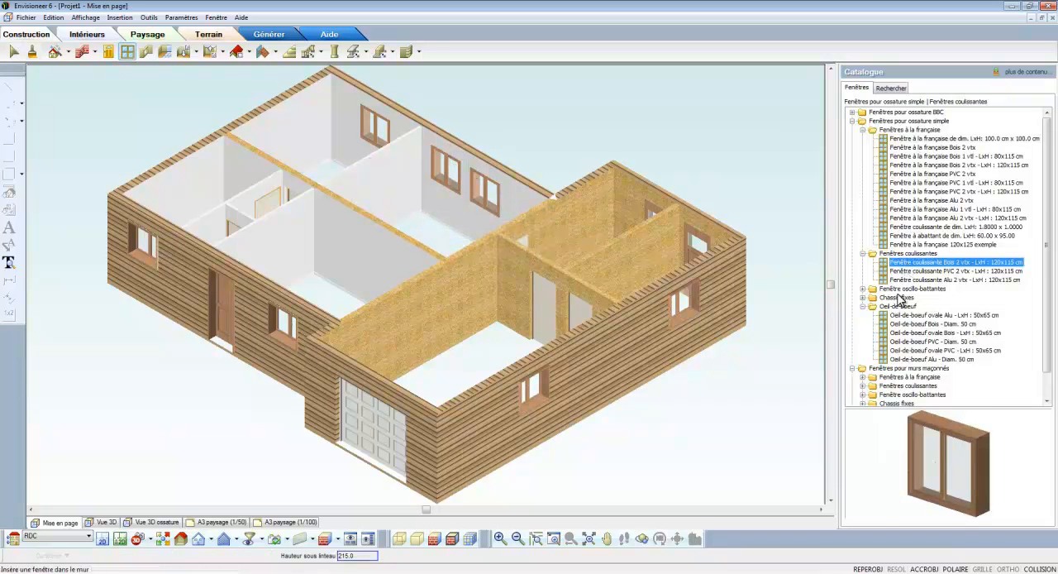
click(863, 298)
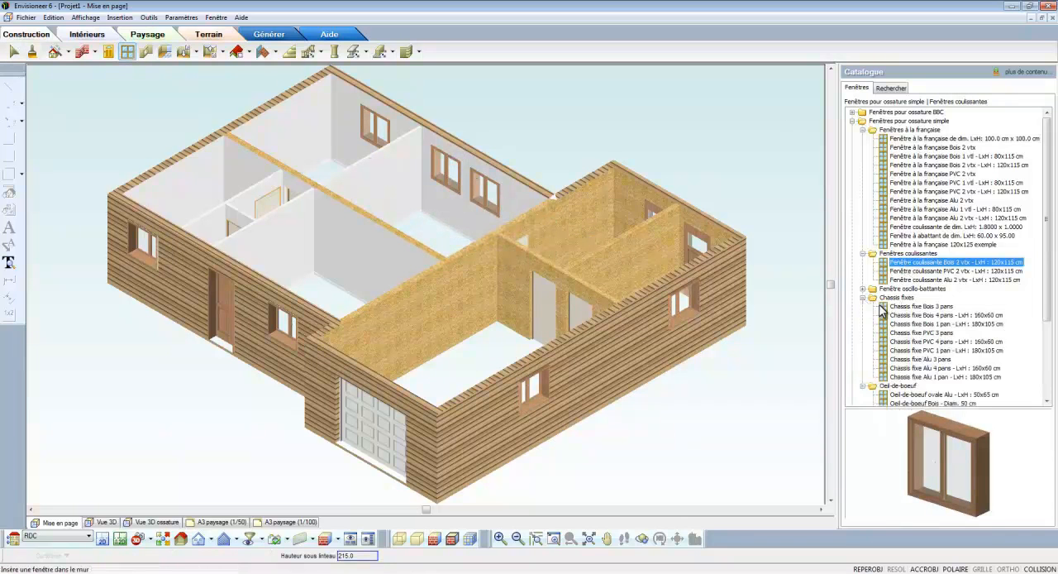
click(900, 306)
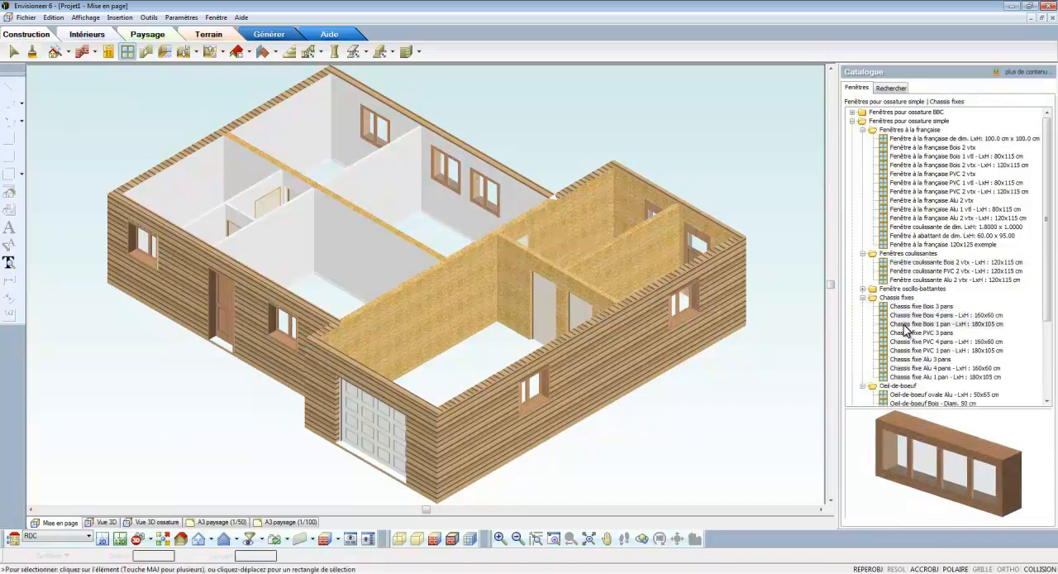
click(904, 325)
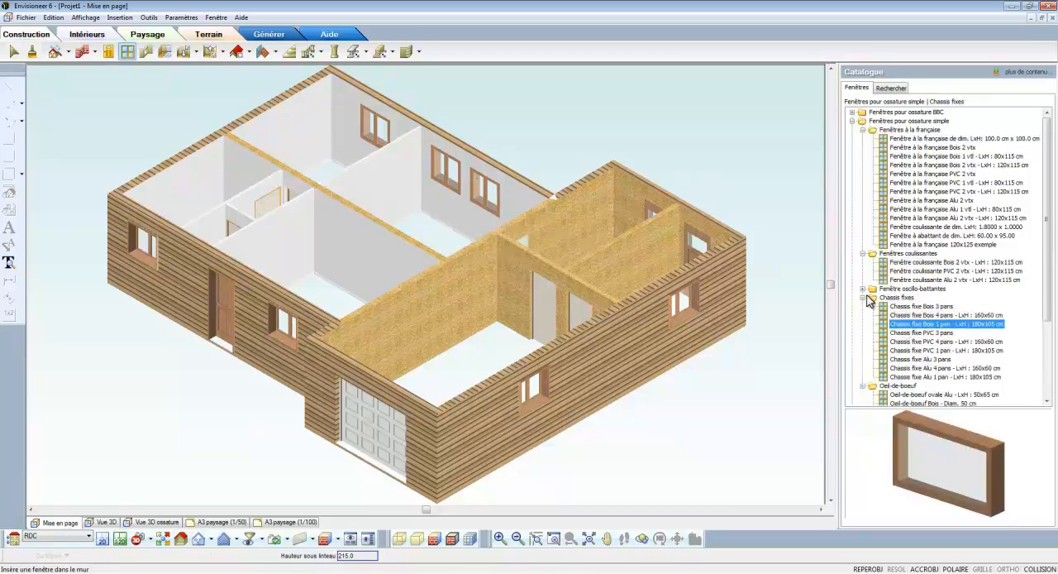
click(864, 289)
click(902, 298)
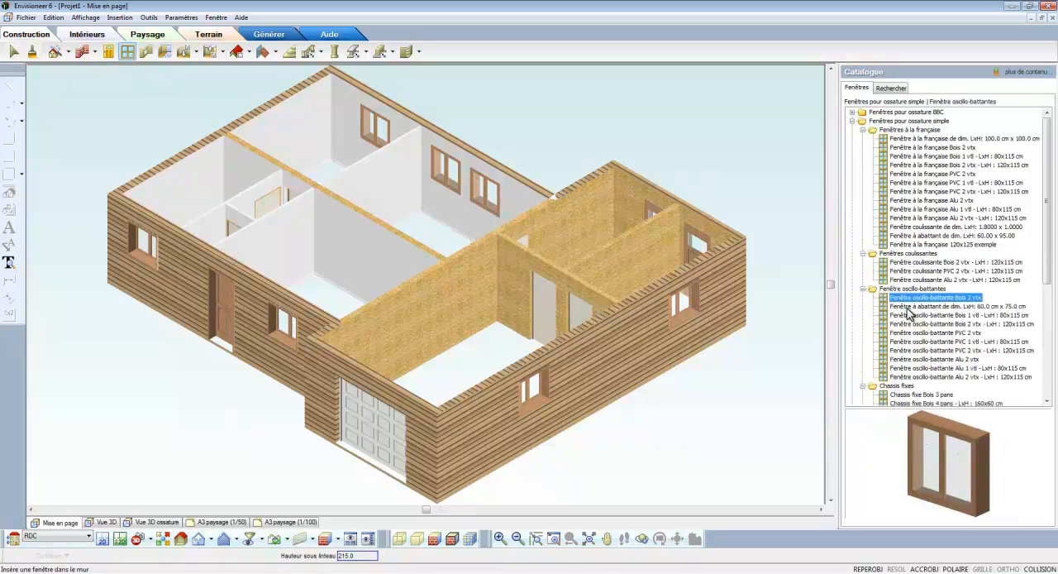
click(911, 316)
right_click(733, 170)
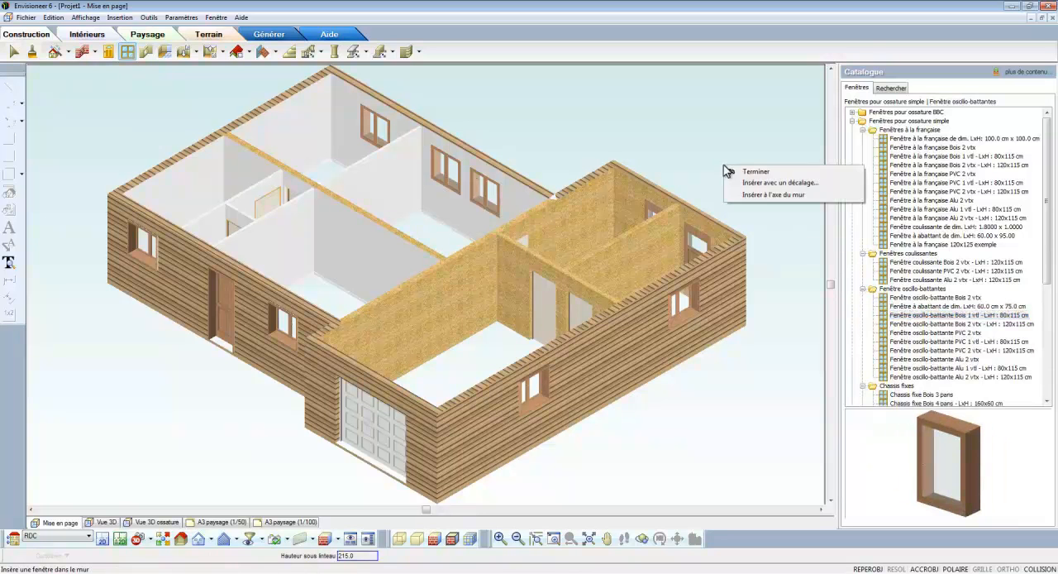
click(762, 197)
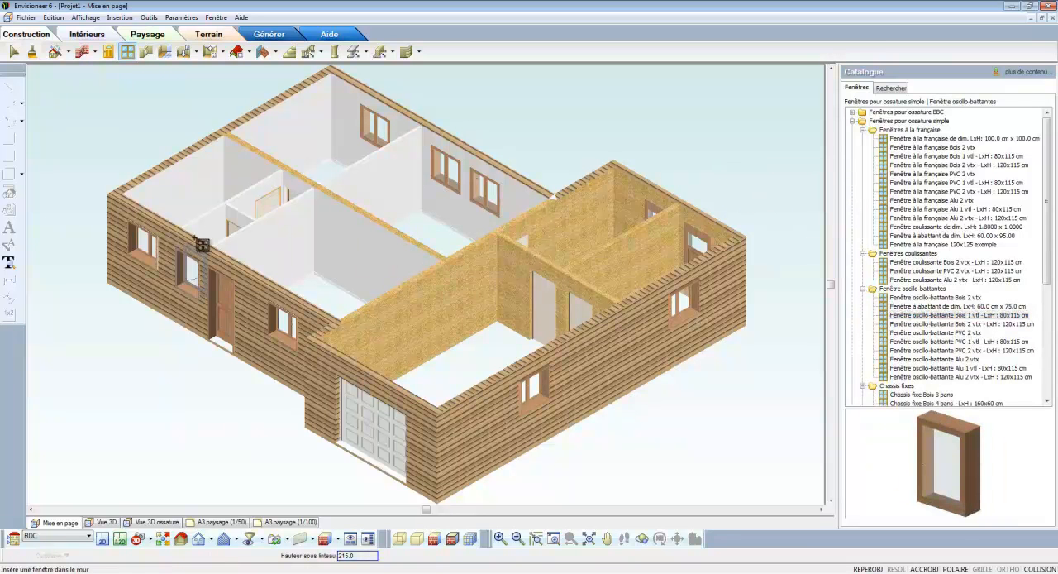
right_click(196, 238)
click(200, 245)
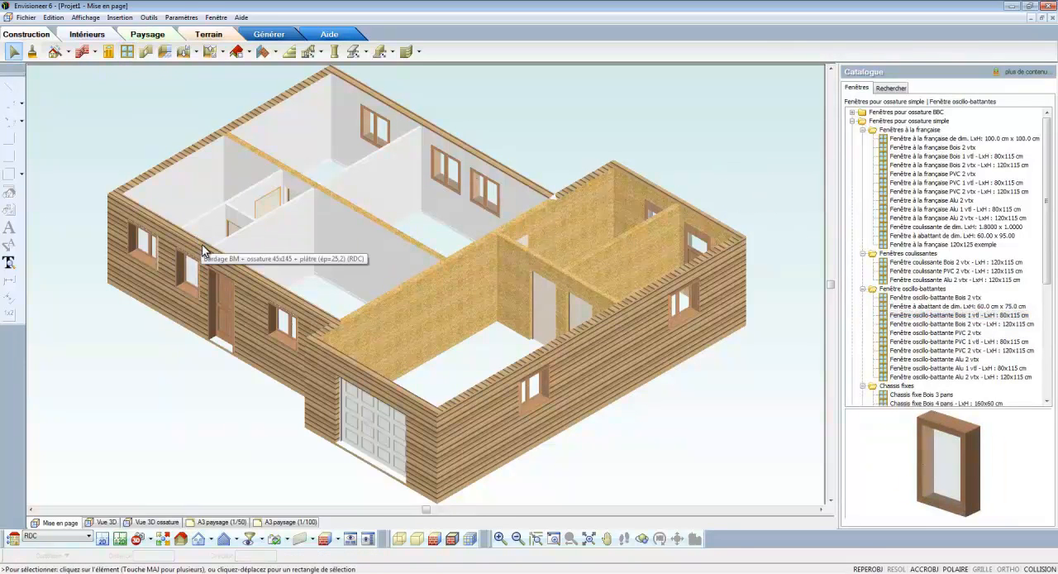
- Move both windows in the large room's rear wall slightly along the wall towards the garage wing
click(485, 197)
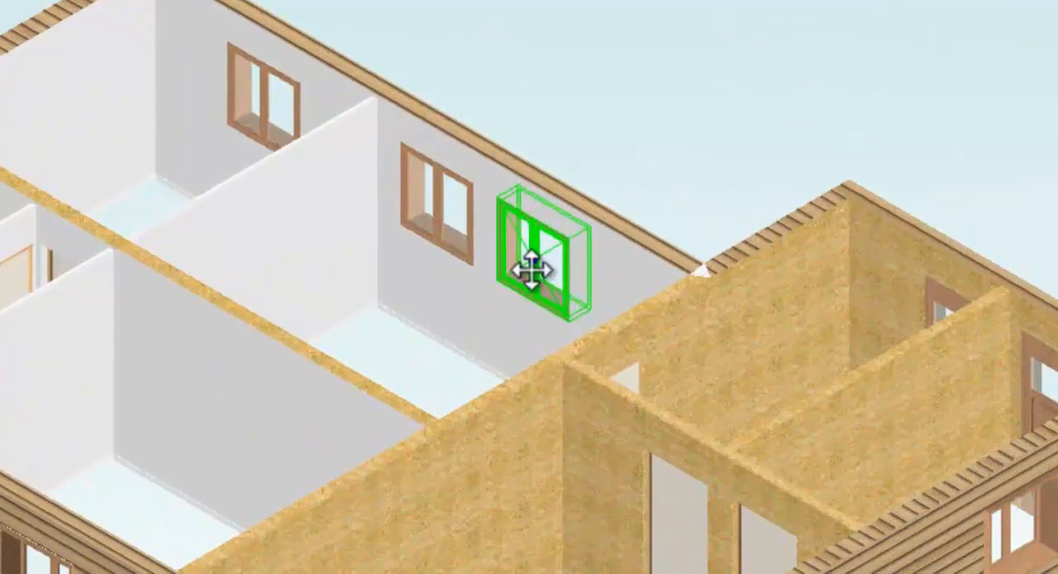
drag(530, 270, 587, 238)
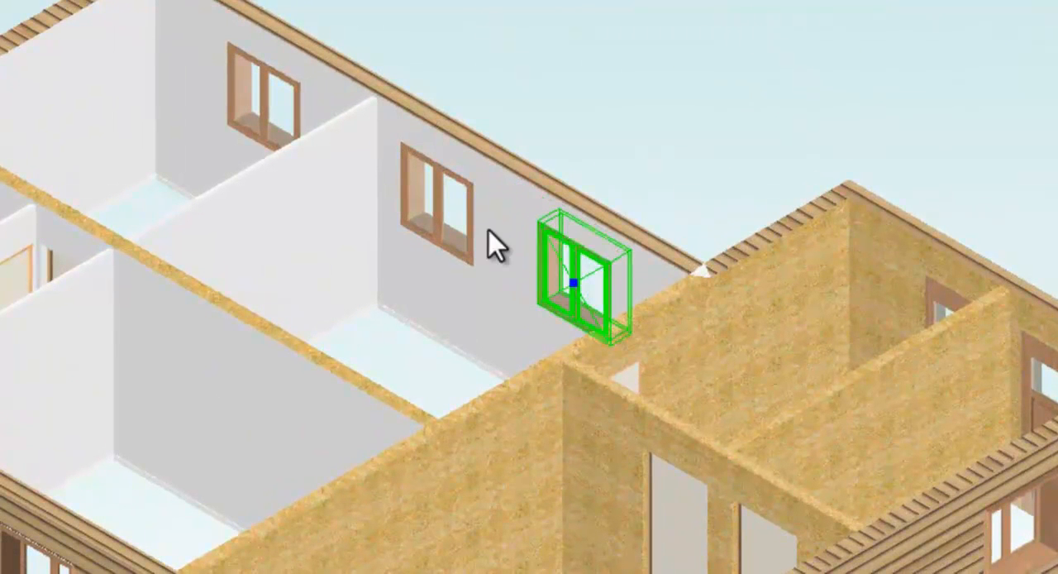
drag(429, 212, 450, 180)
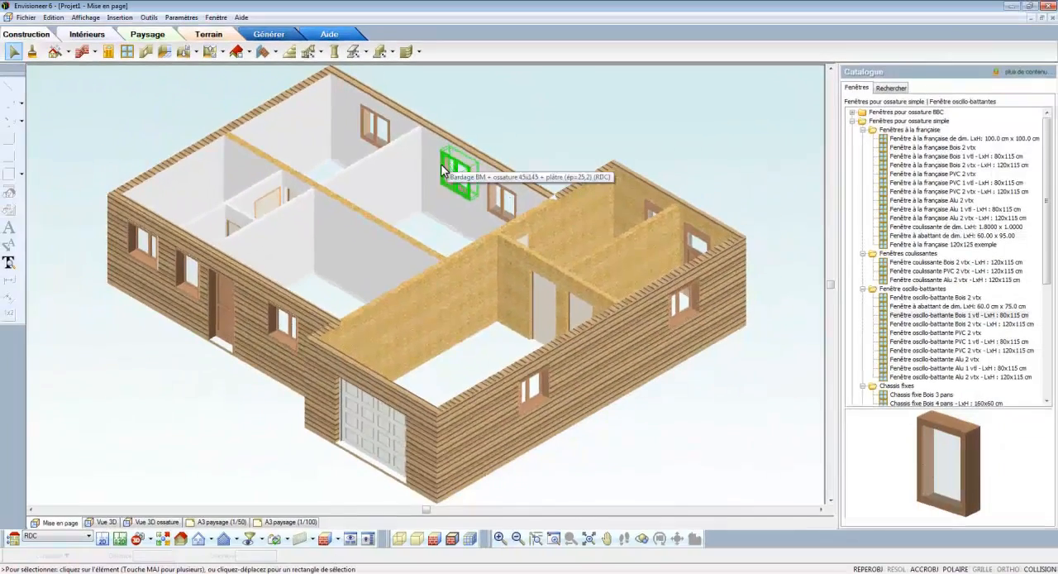
- Change the window between entrance and garage and the large room's selected rear window to type coulissante, width 180, height 215, with an automatic name
right_click(279, 324)
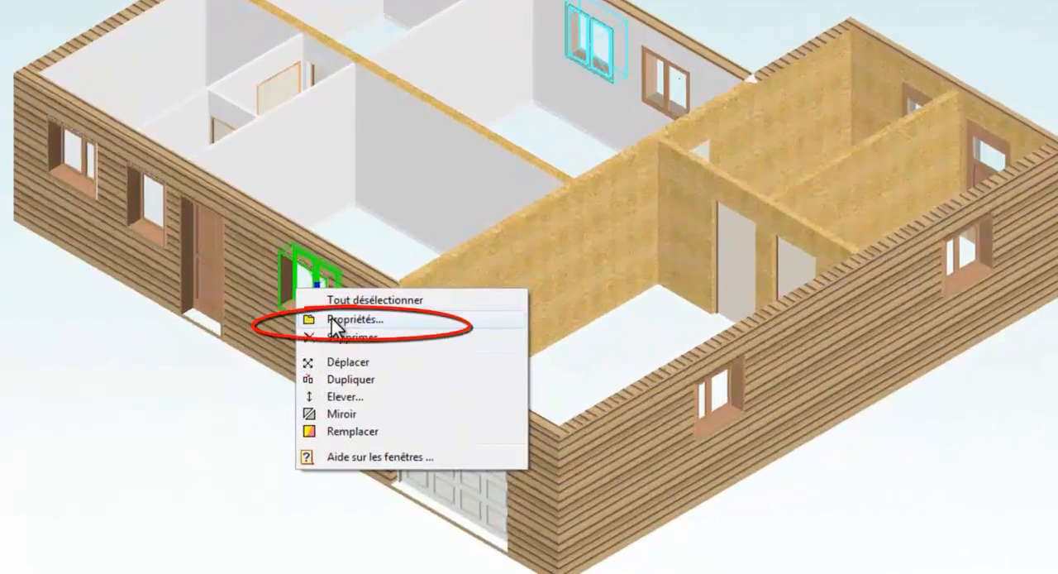
click(334, 321)
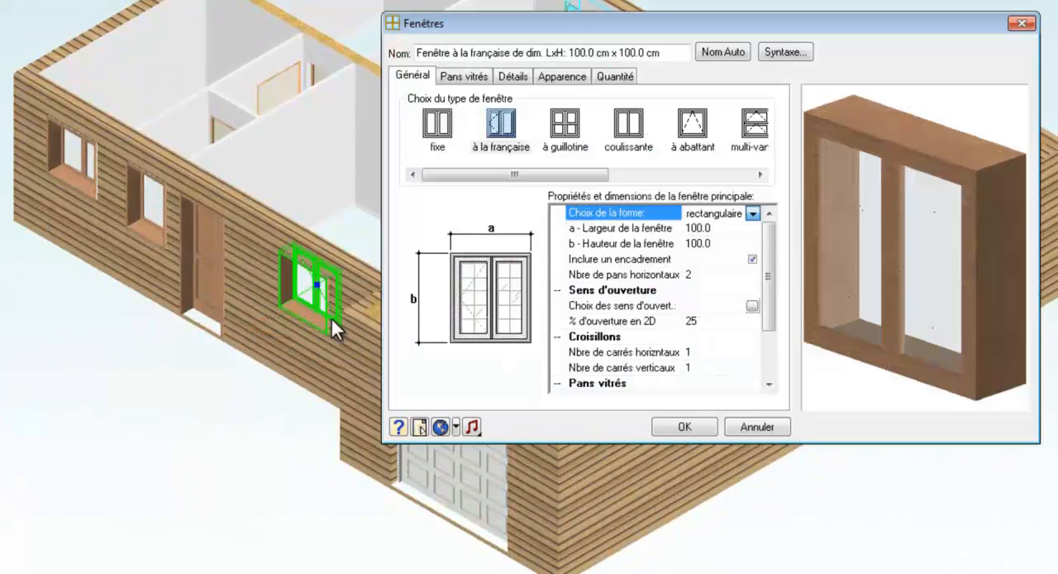
click(701, 228)
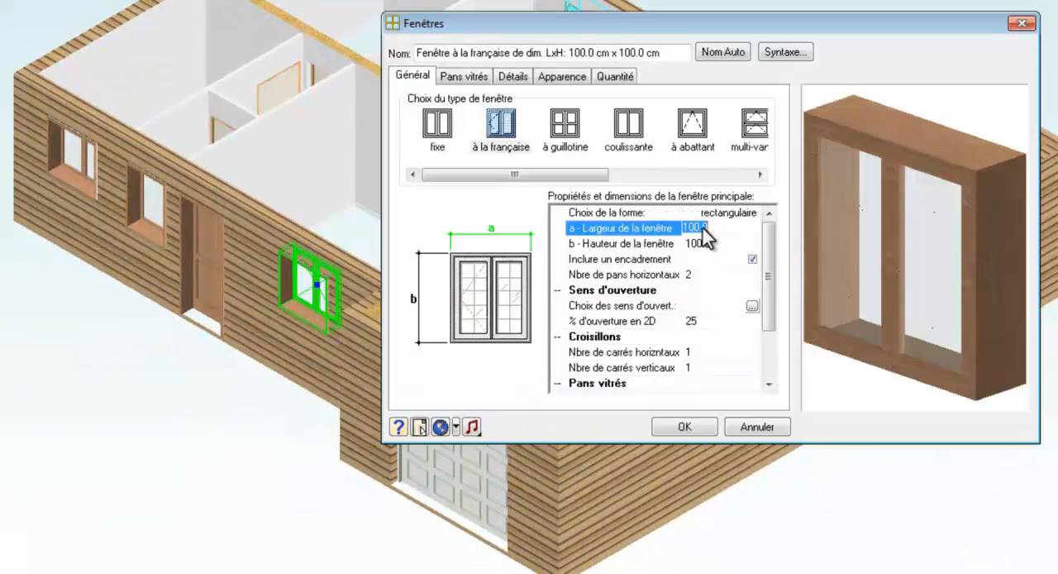
text(180)
click(715, 245)
text(215)
click(707, 230)
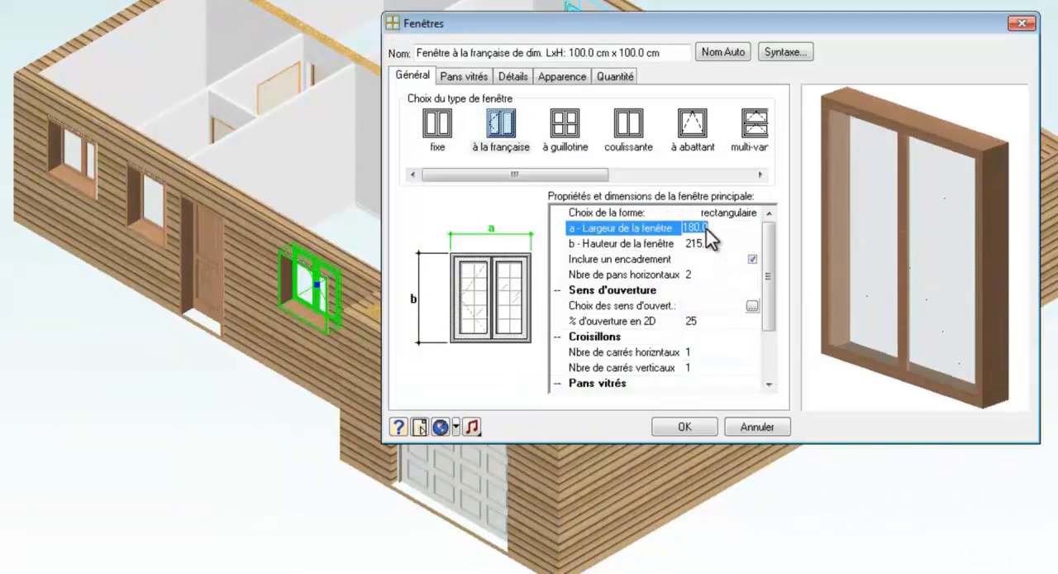
click(630, 124)
click(722, 53)
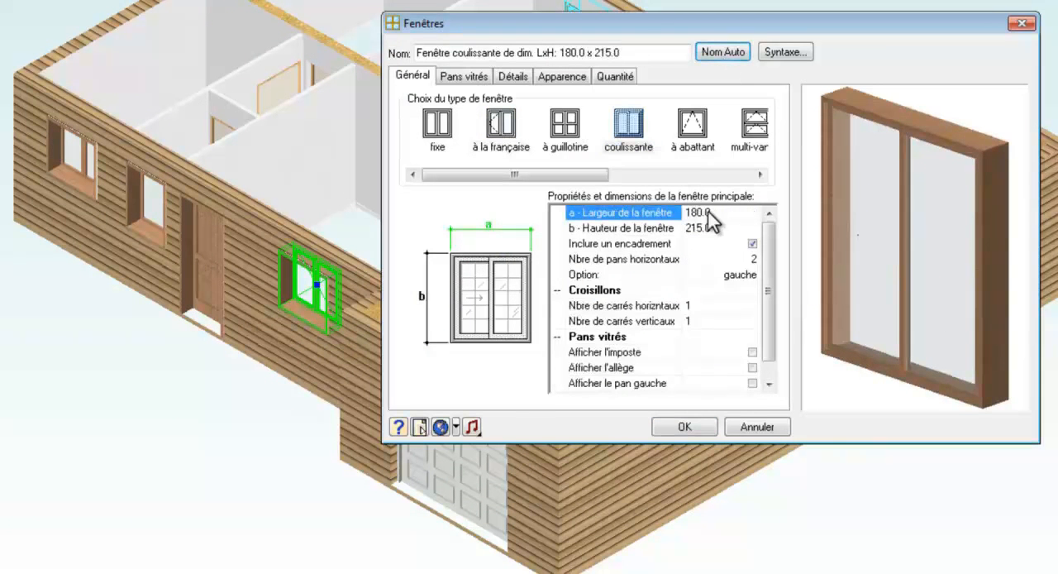
click(686, 426)
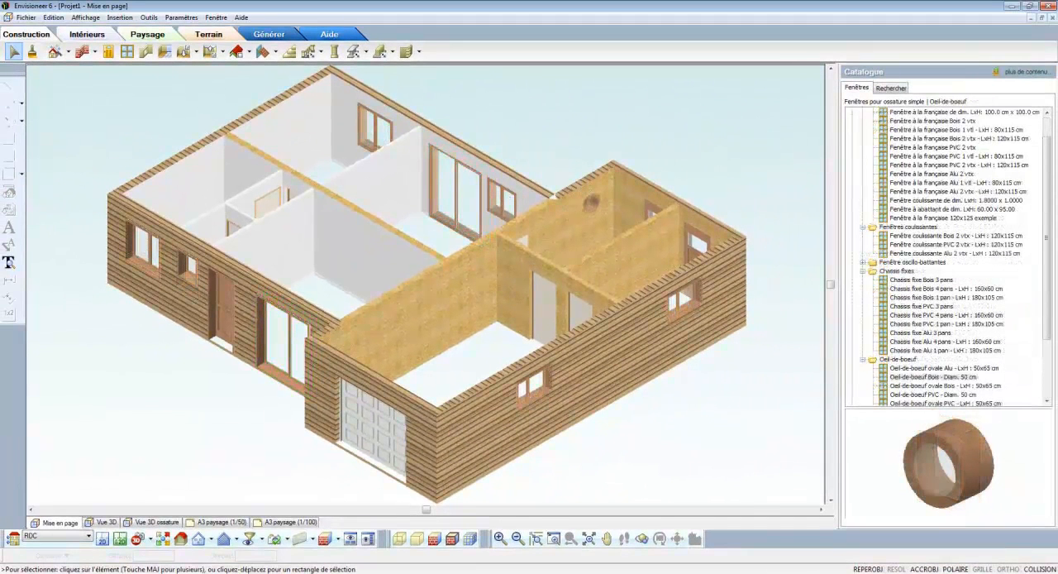
- Insert an Ouverture rectangulaire de 100.0 cm x 215.0 cm in the central load-bearing wall and in the adjoining entrance partition, and finish placement
click(146, 51)
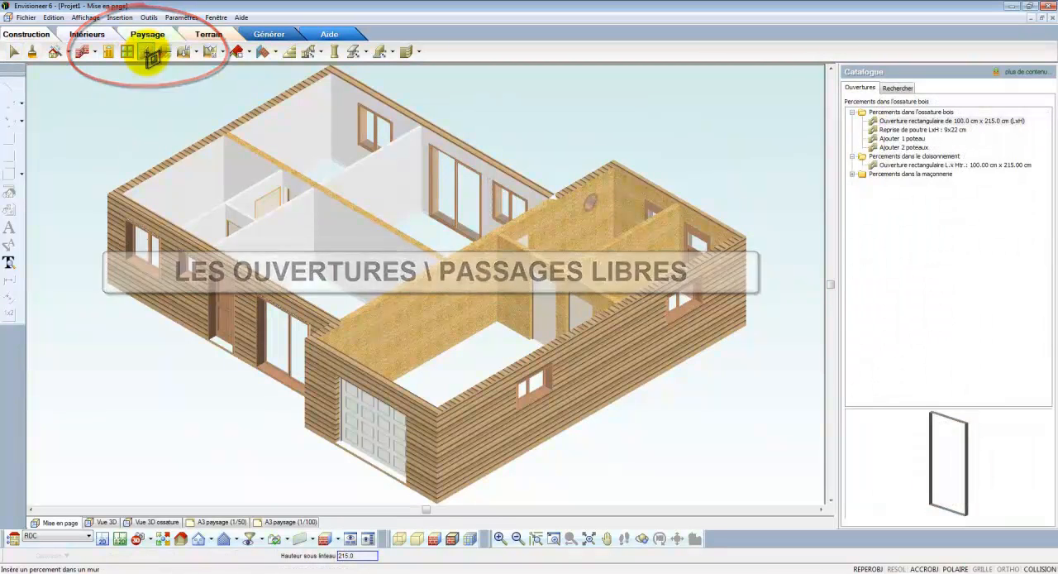
click(150, 55)
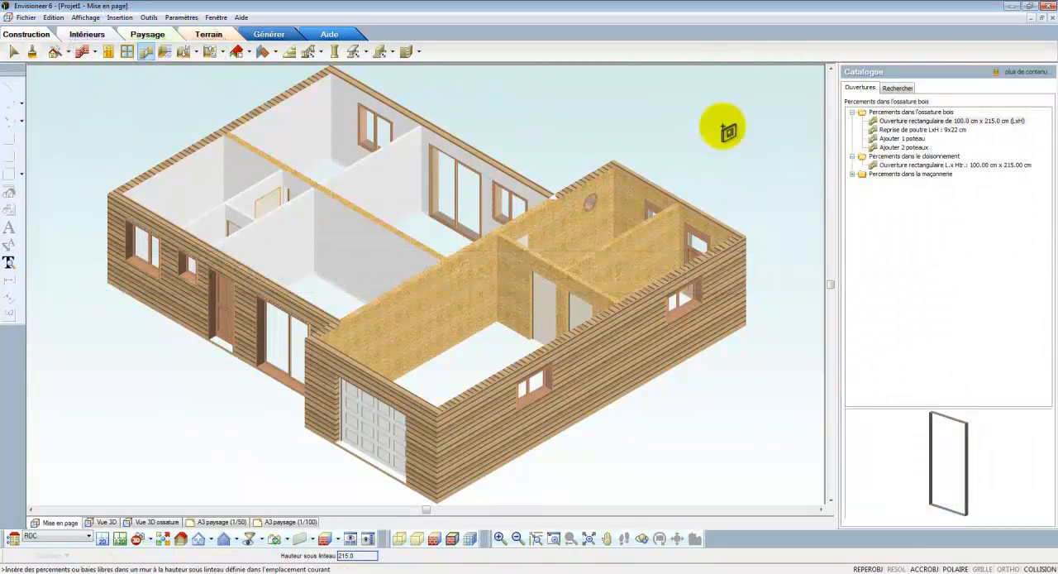
click(889, 121)
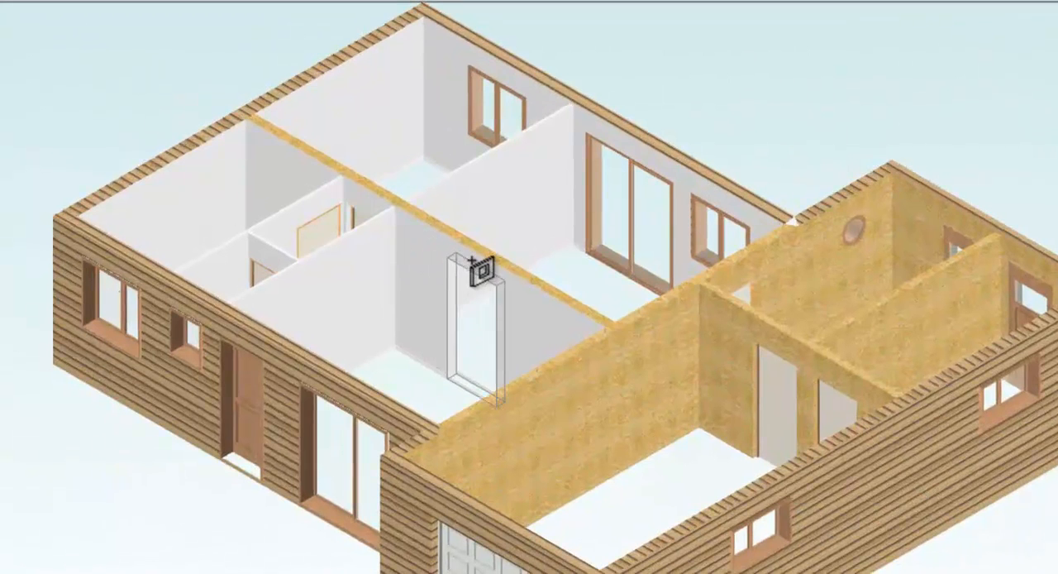
right_click(473, 263)
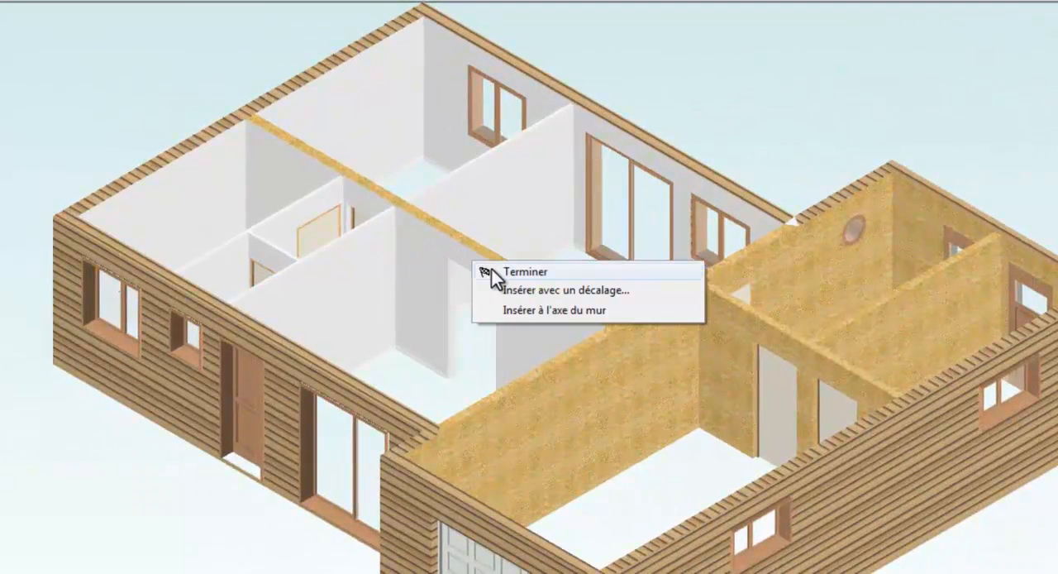
click(524, 308)
right_click(366, 233)
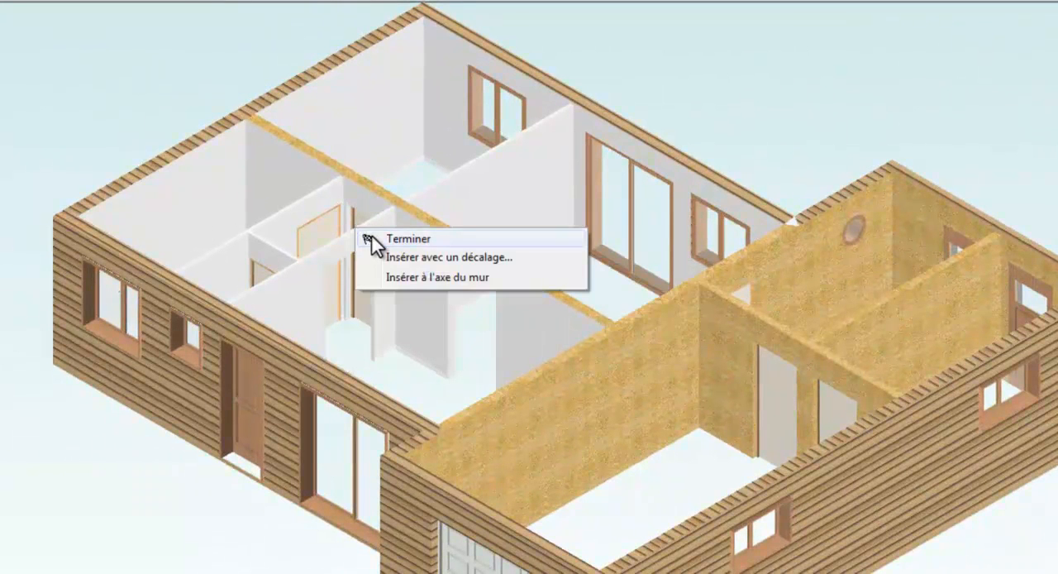
click(373, 239)
- Set the entrance partition opening's width to 140 and give it an automatic name
double_click(369, 259)
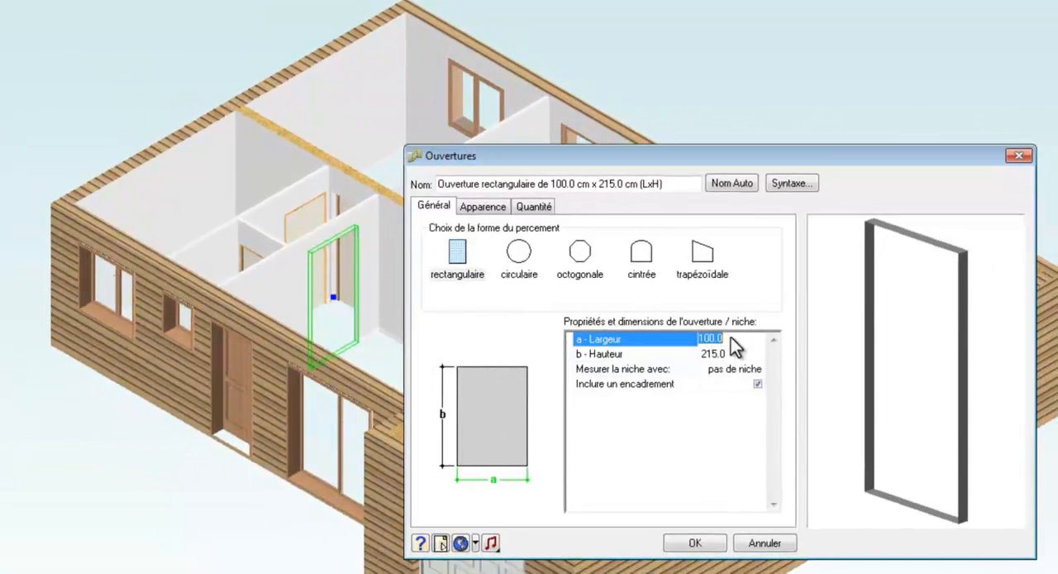
text(140)
key(Return)
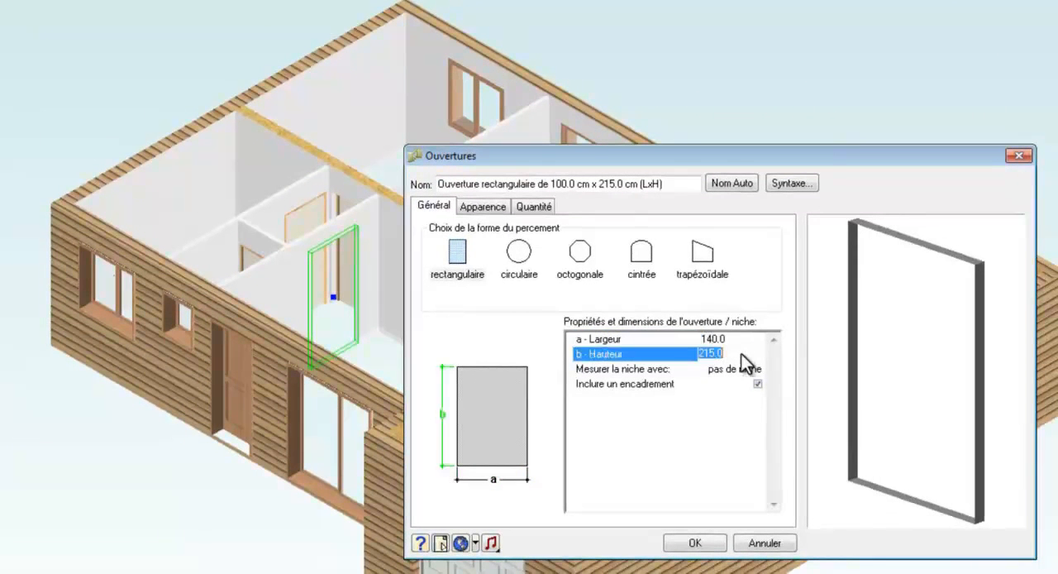
click(732, 183)
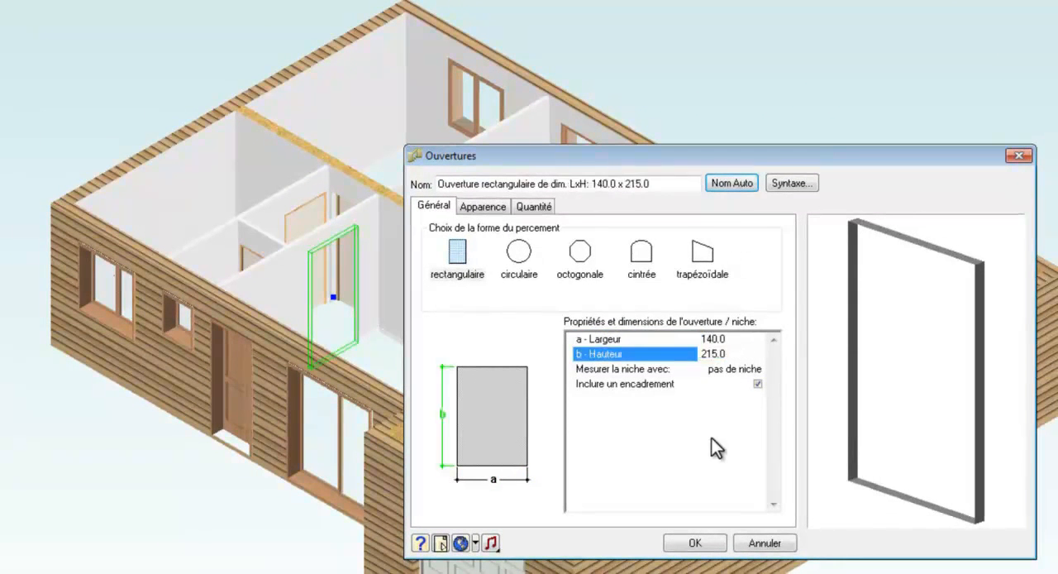
click(711, 543)
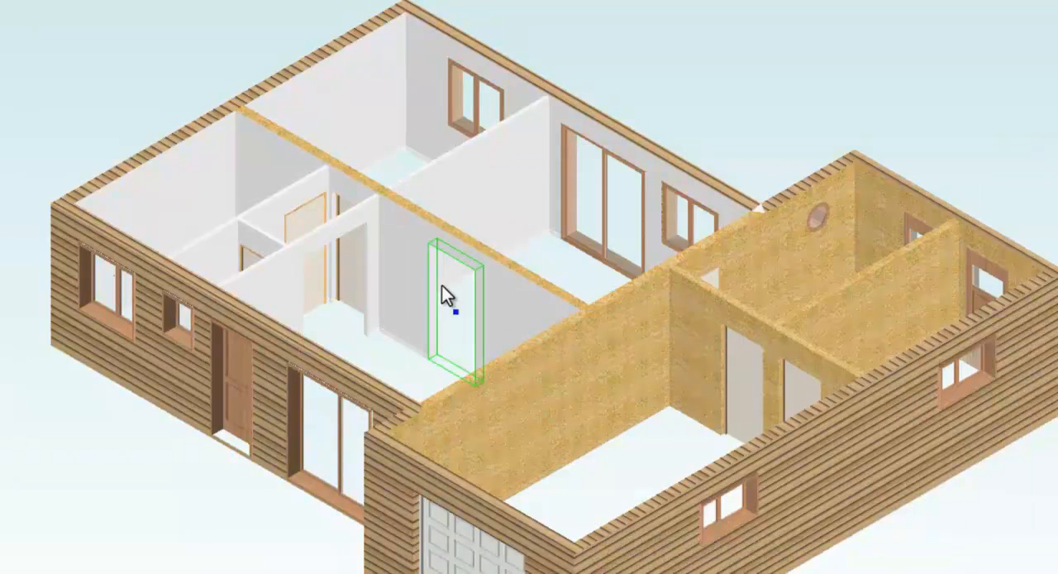
- Set the central wall opening's width to 180 with an automatic name, and shift it along the wall towards the partition
right_click(440, 289)
click(481, 331)
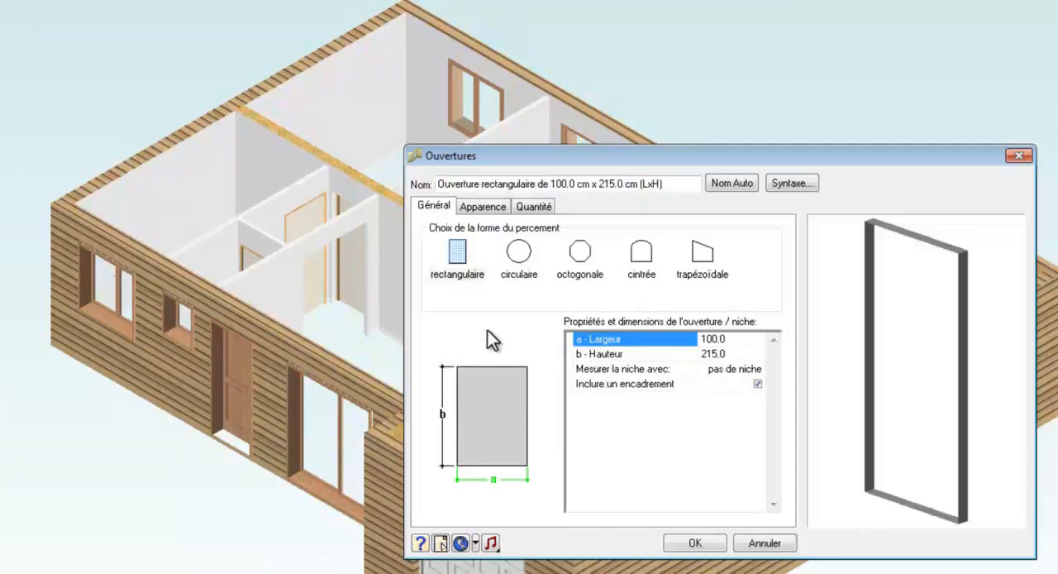
click(728, 353)
click(736, 184)
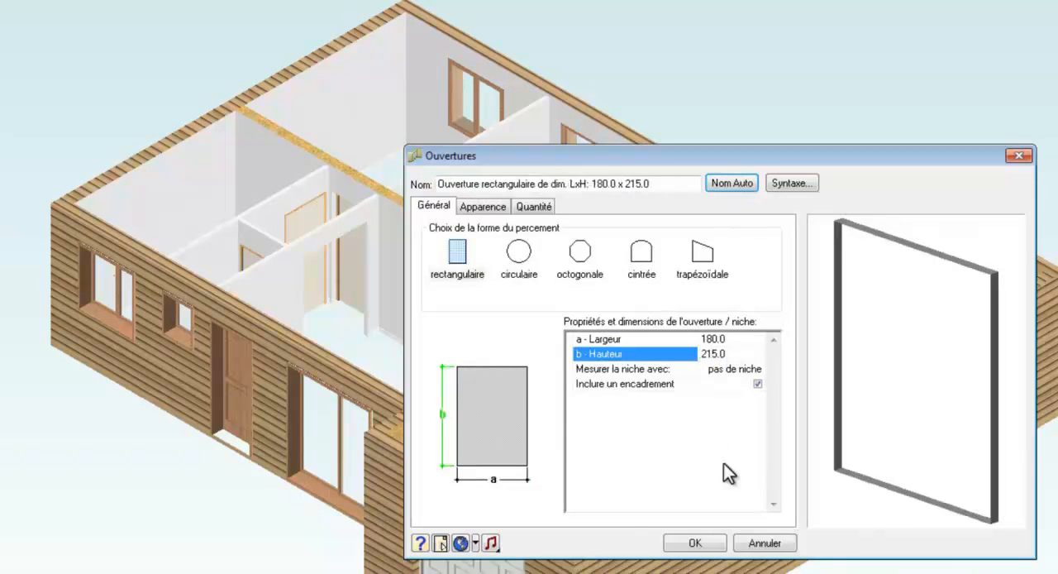
click(715, 546)
drag(449, 295, 441, 235)
key(Escape)
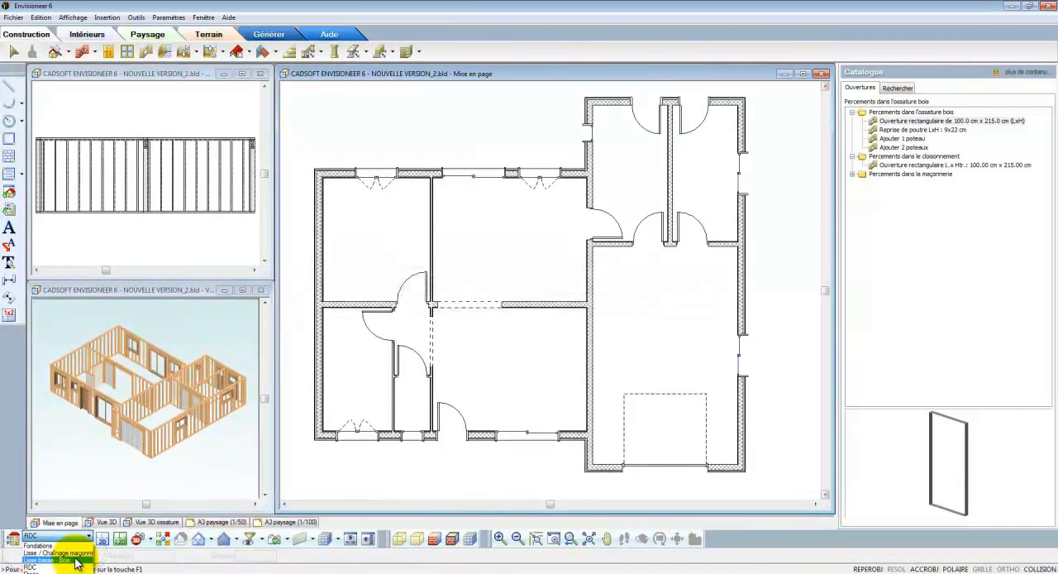
- Make Lisse basse - Bois the current location and choose the special wall type Lisses basses et doublage en 45x145
click(76, 562)
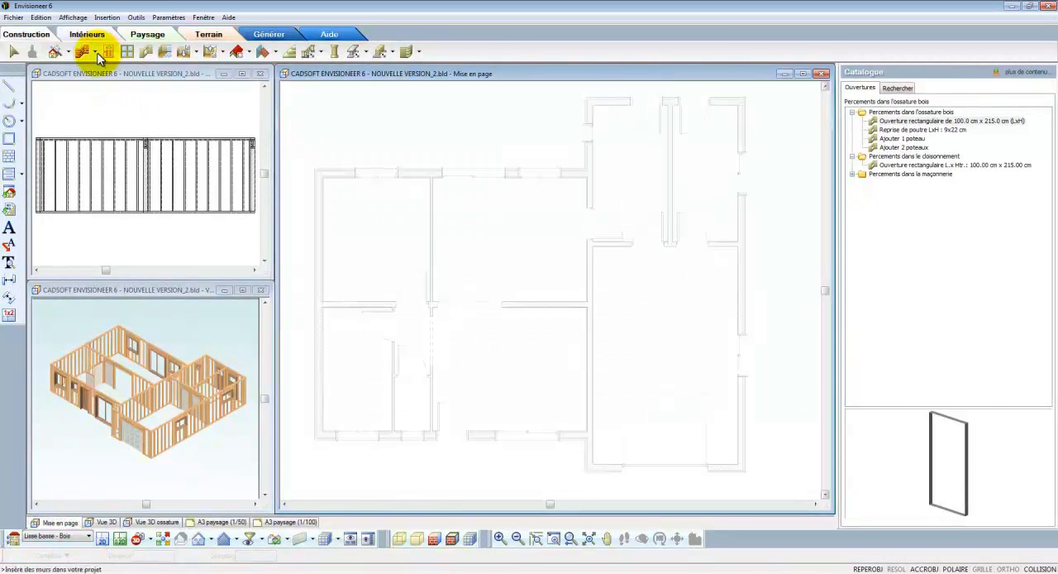
click(93, 52)
click(95, 66)
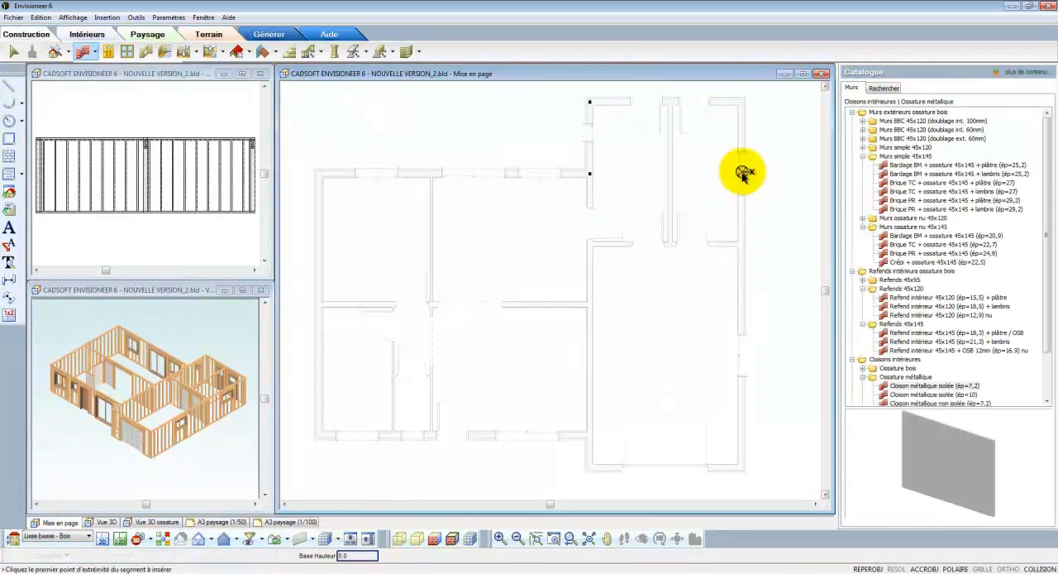
click(911, 182)
scroll(910, 181, down, 2)
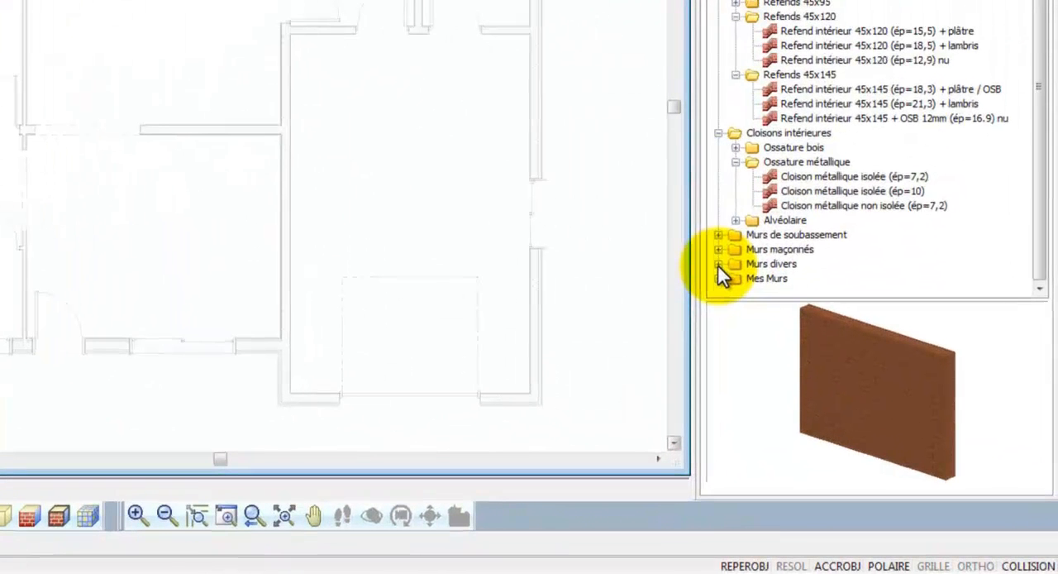
click(717, 263)
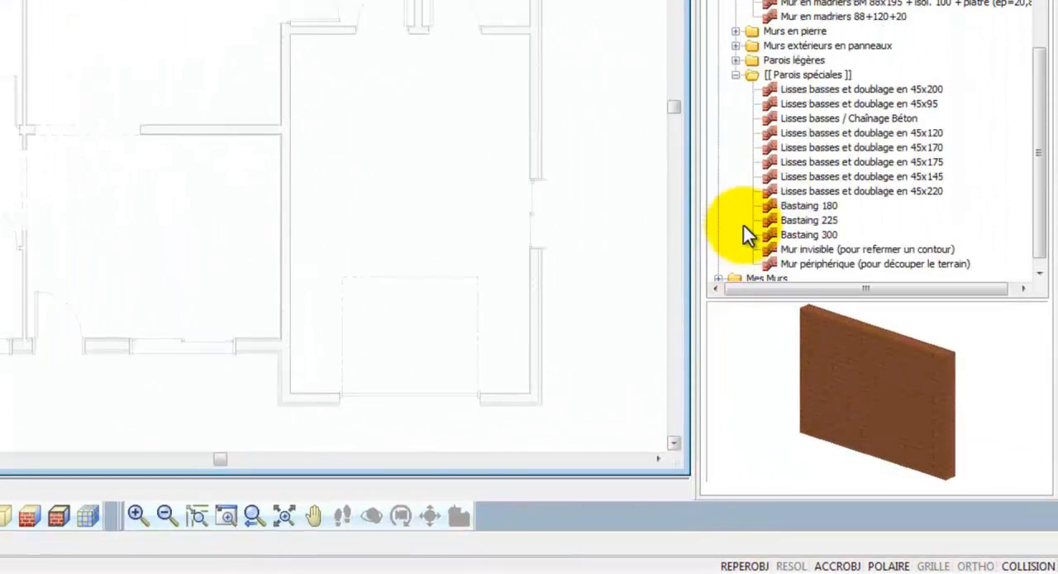
click(810, 177)
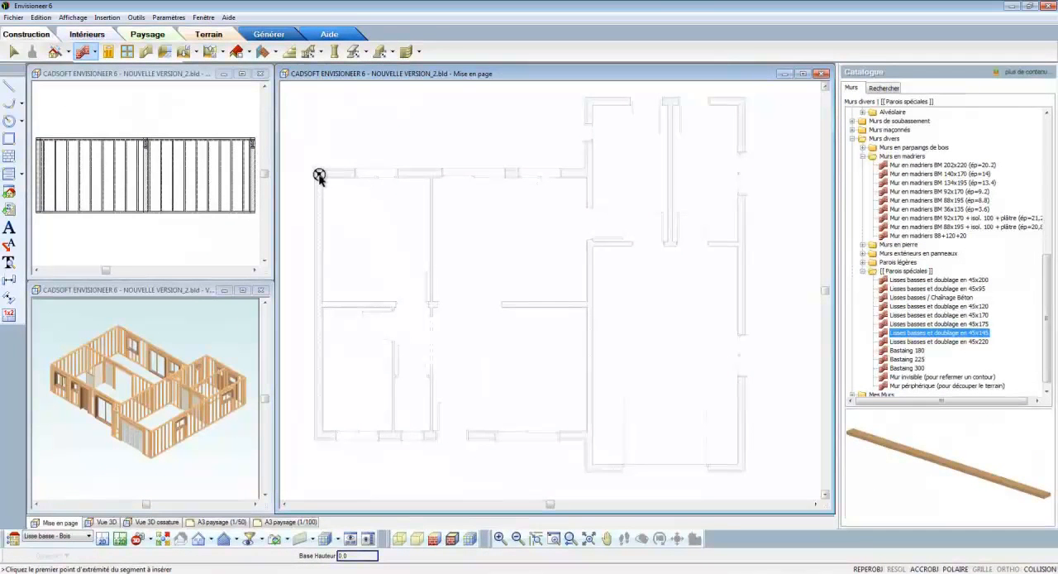
- Trace 45x145 bottom plates along the main block's rear wall and around the whole perimeter of the garage wing
click(319, 175)
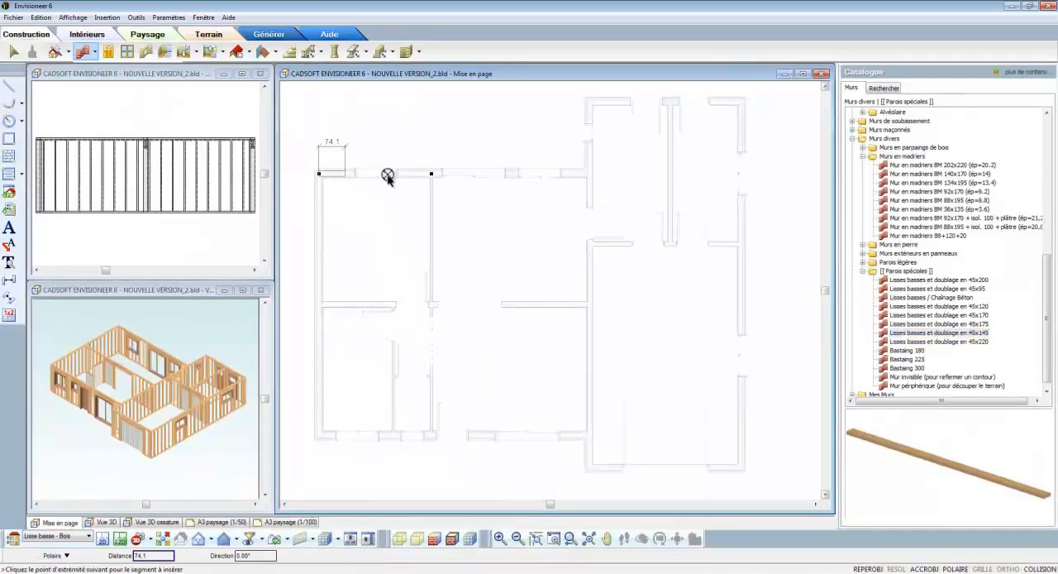
click(591, 175)
click(590, 103)
click(740, 102)
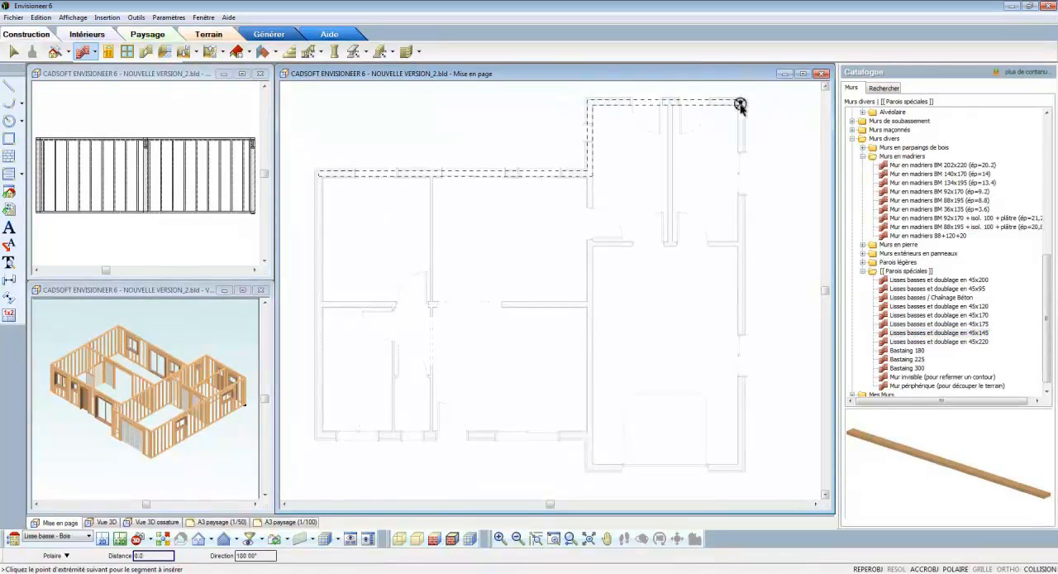
click(739, 468)
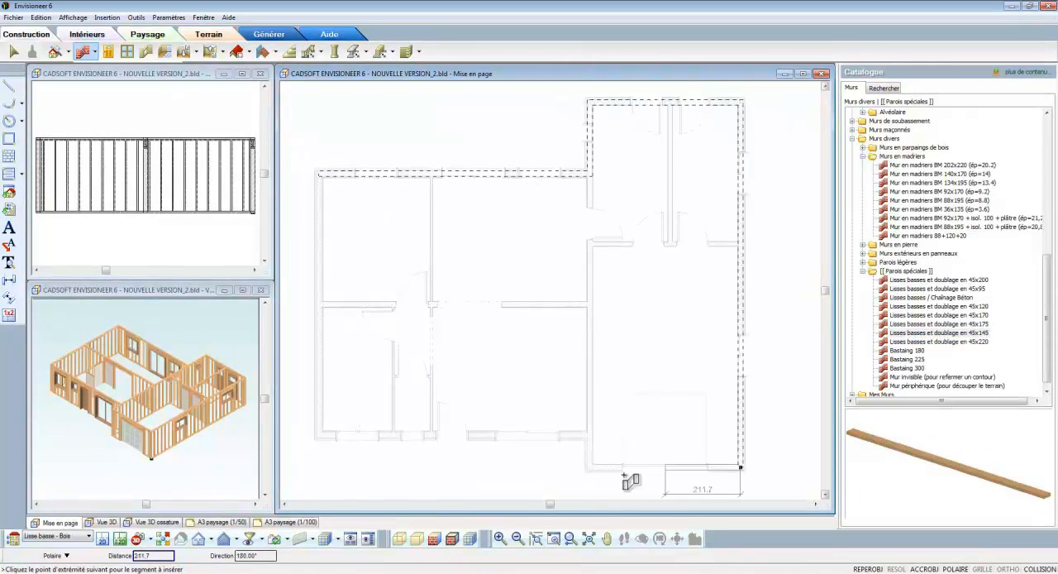
click(590, 467)
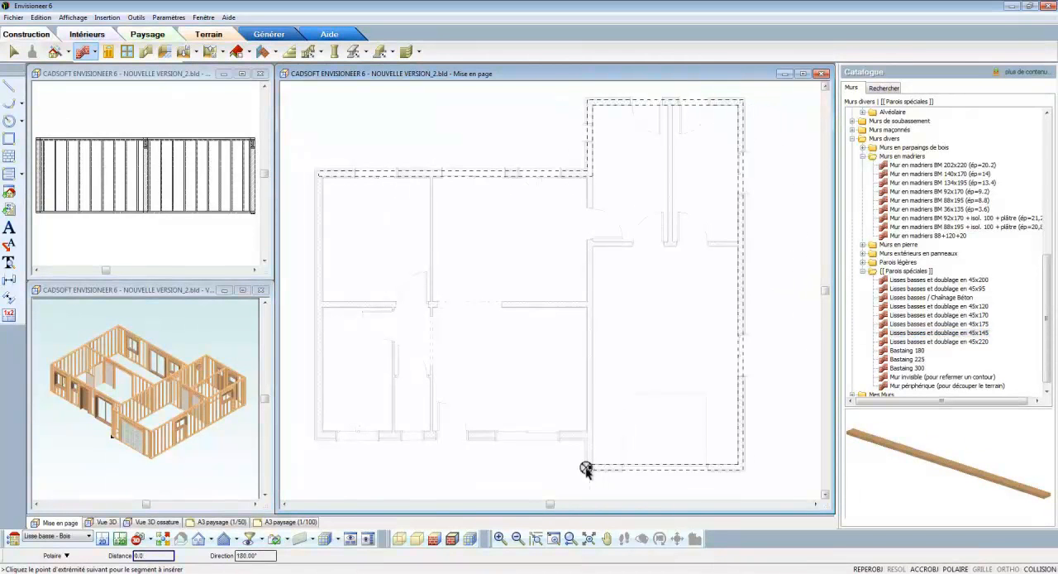
click(590, 173)
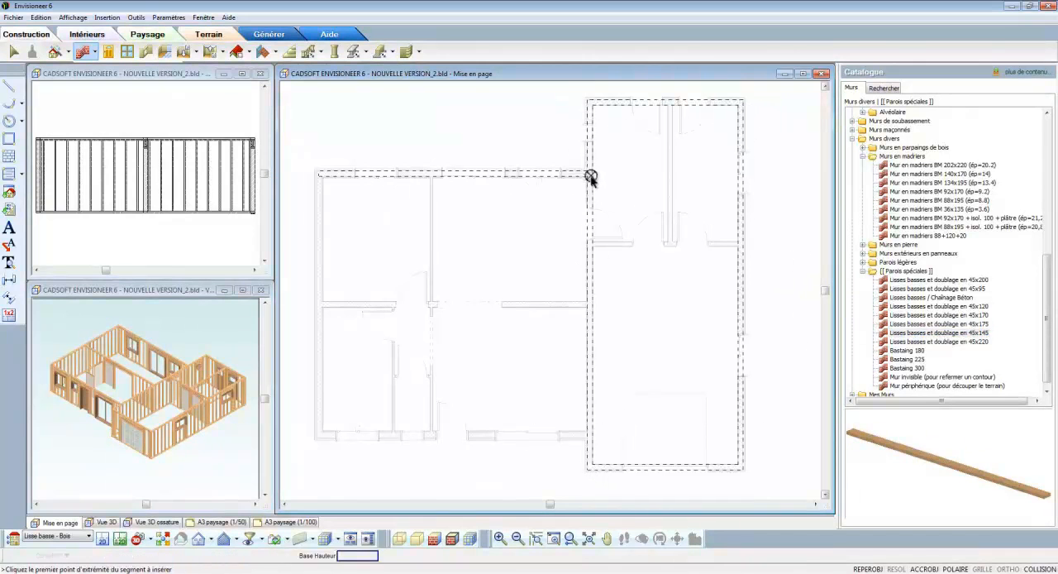
- Trace 45x145 bottom plates along the main block's front wall, outer side wall and central load-bearing wall
click(590, 434)
click(319, 436)
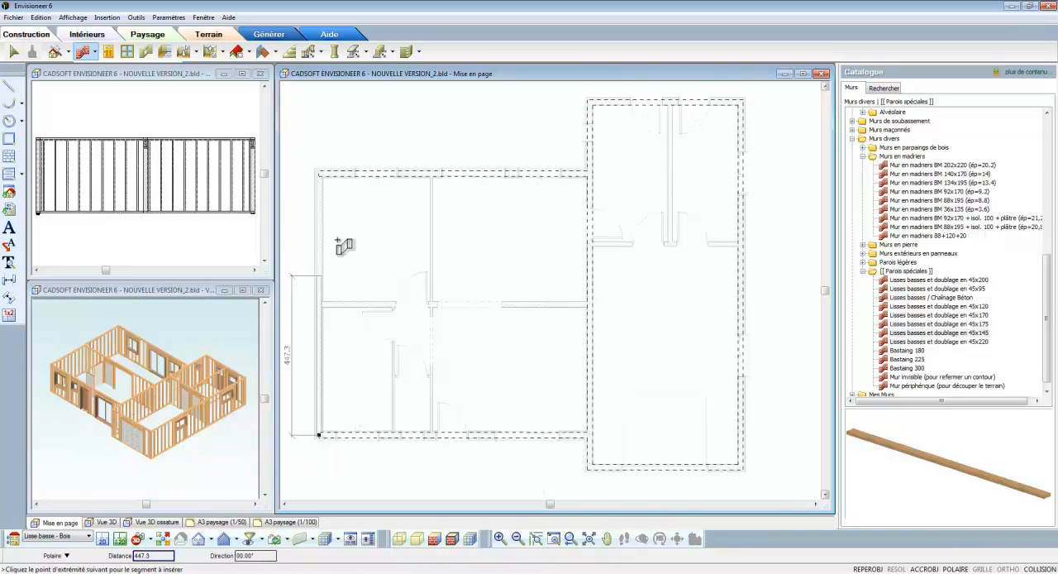
click(319, 176)
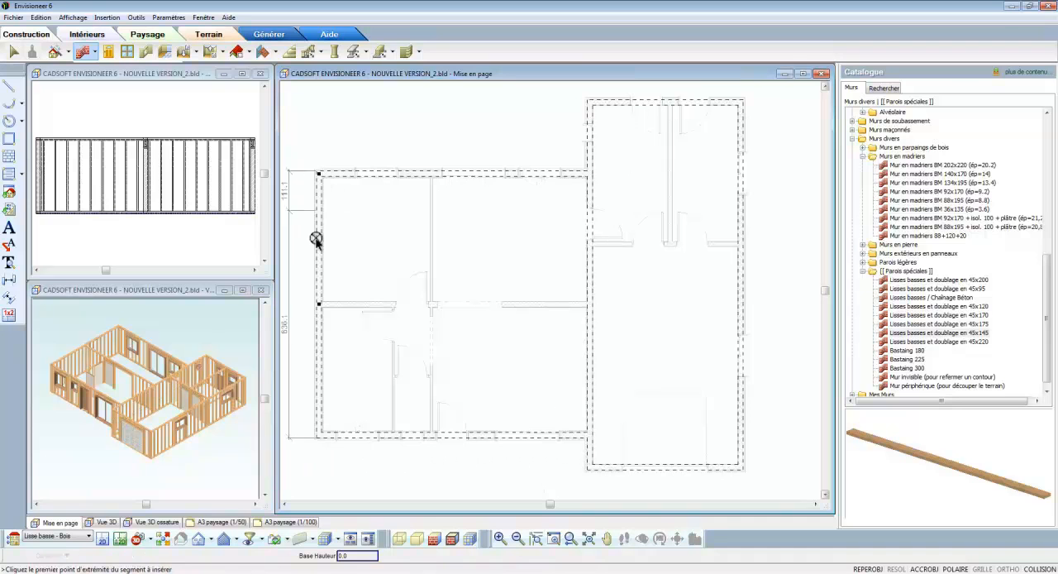
click(321, 306)
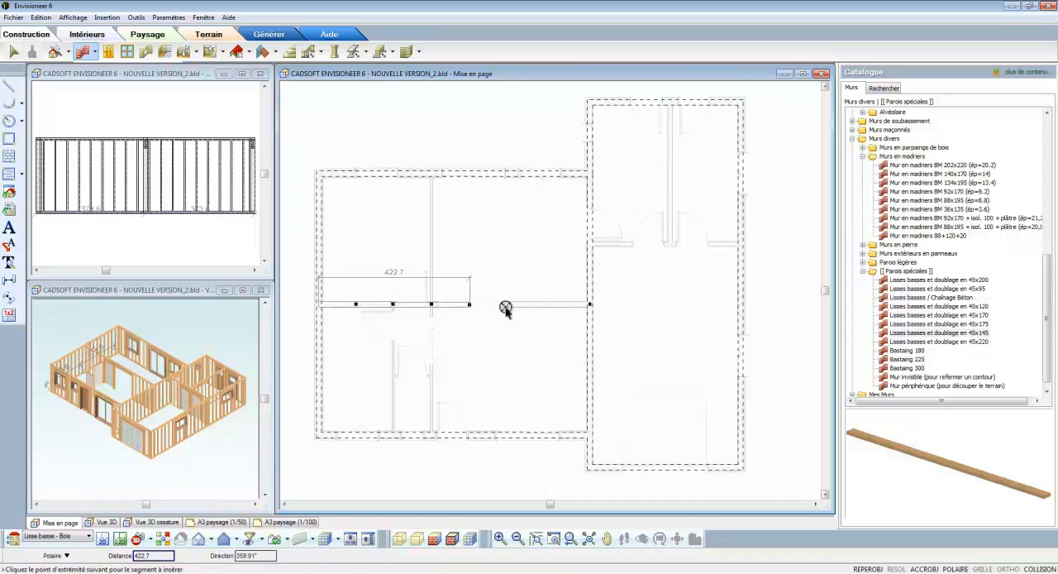
double_click(592, 306)
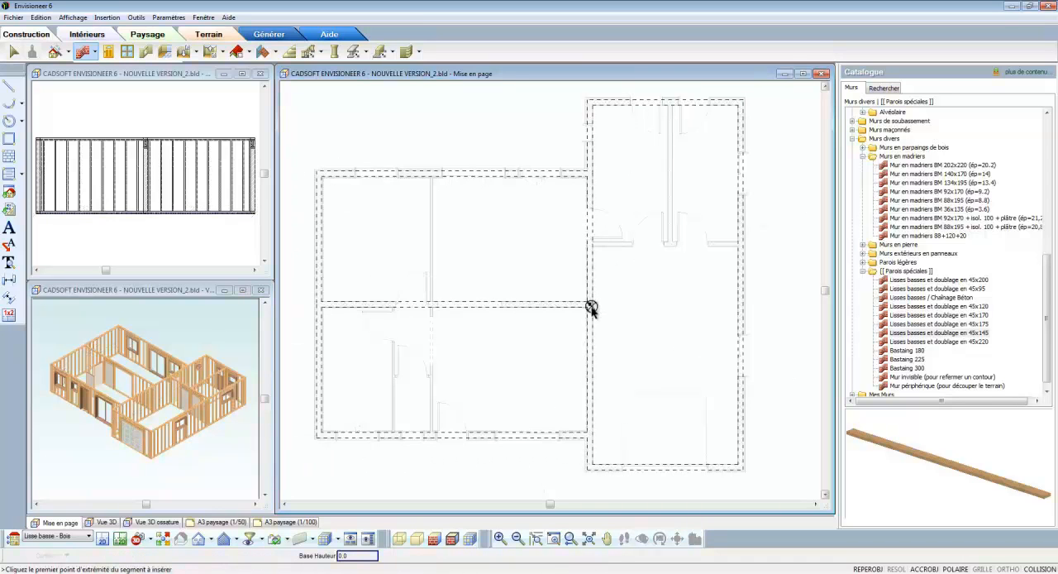
- Draw Lisses basses et doublage en 45x120 along the garage wing's cross wall and the wall dividing its two rear rooms, and finish placement
click(926, 307)
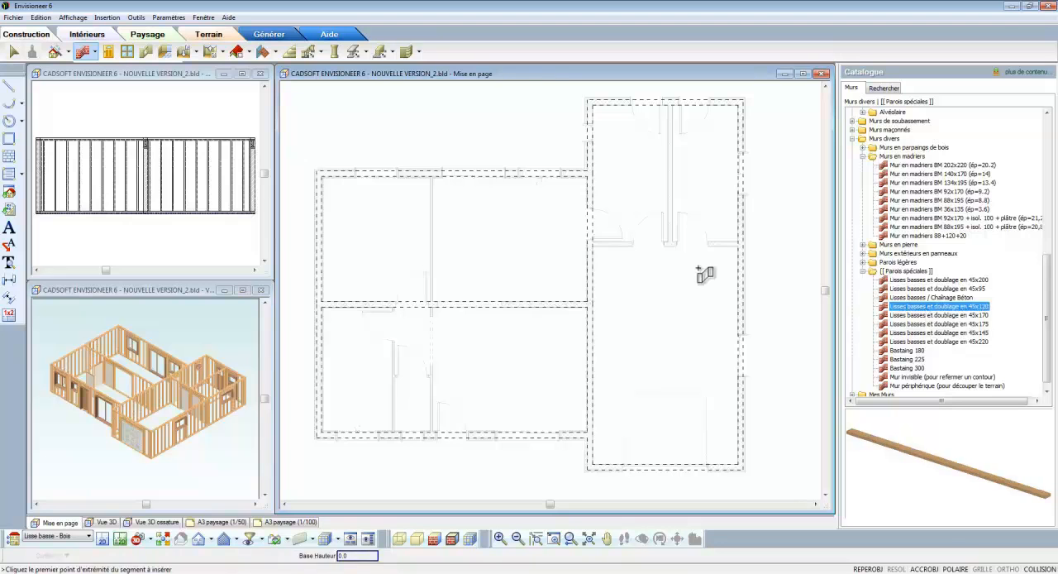
click(591, 246)
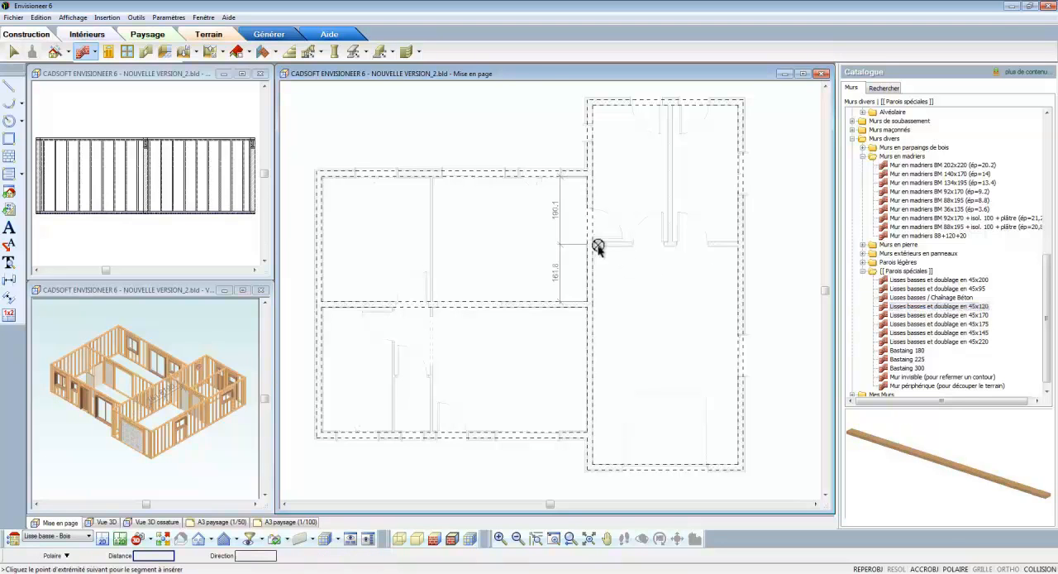
double_click(741, 246)
click(671, 246)
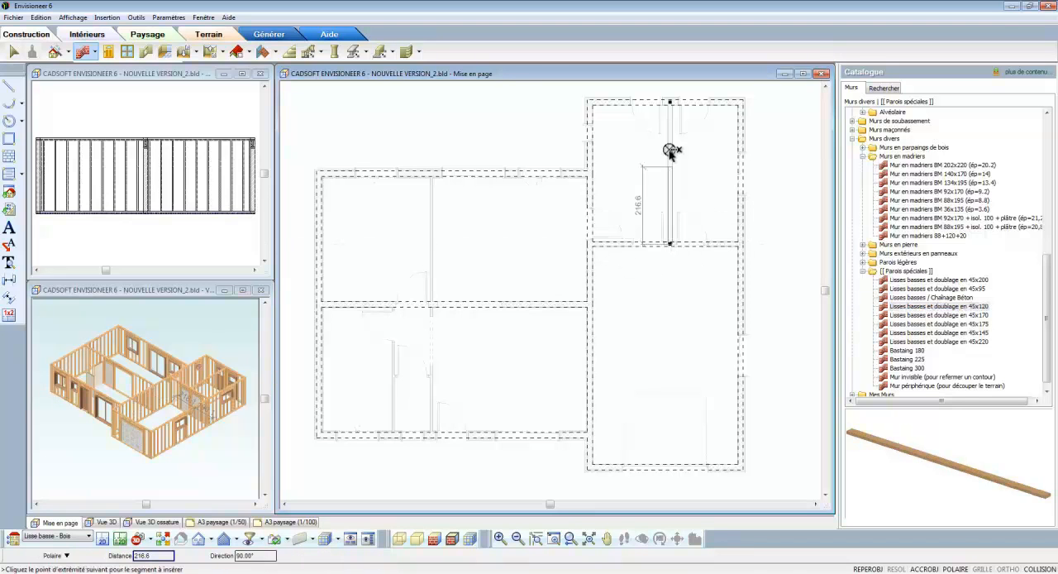
double_click(670, 101)
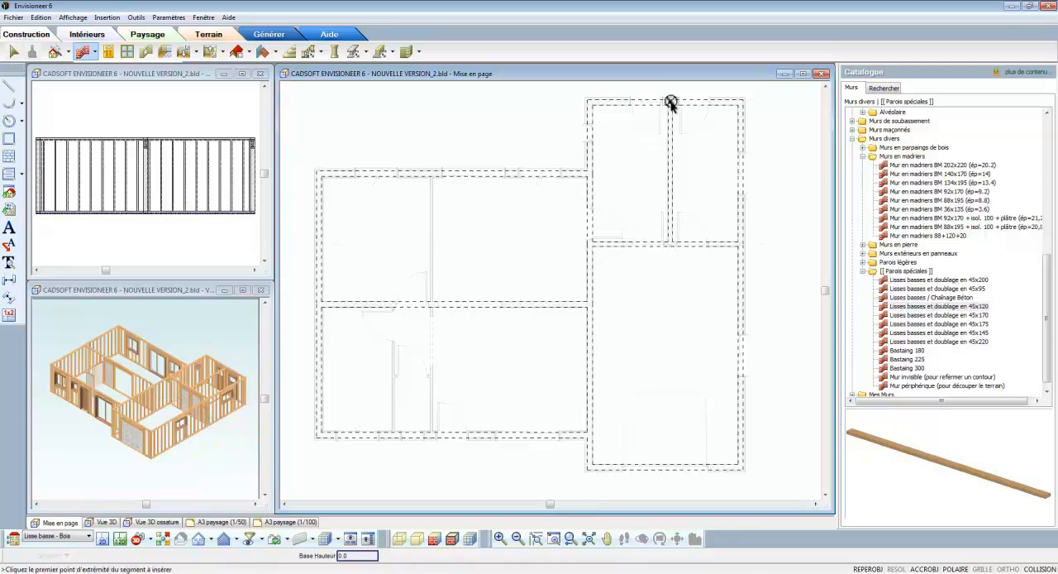
right_click(697, 139)
click(702, 151)
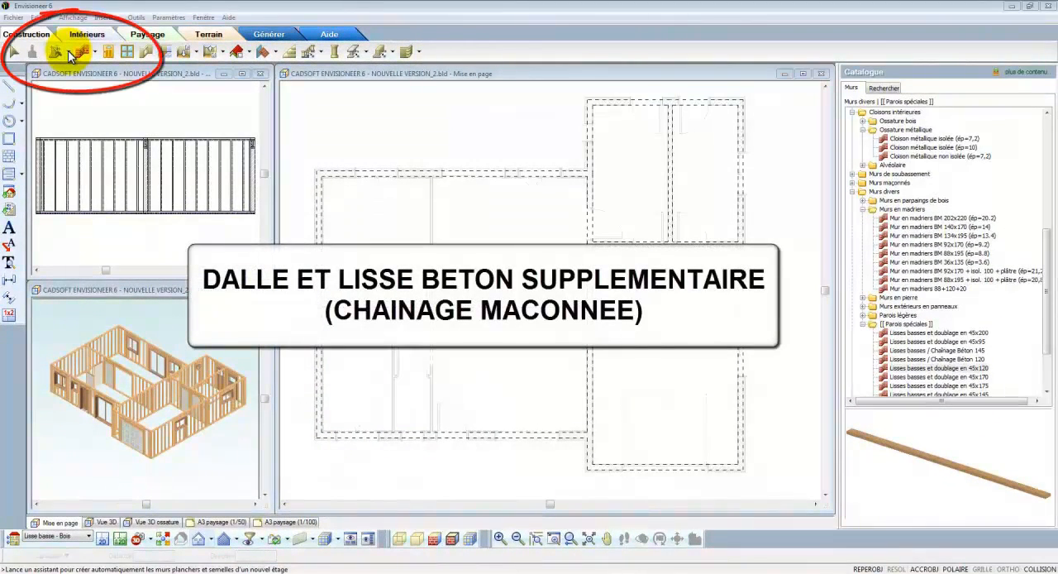
- Start the Construction Etage/Fondations assistant and create a storey with its floor in the Lisse / Chaînage maçonné location
click(69, 53)
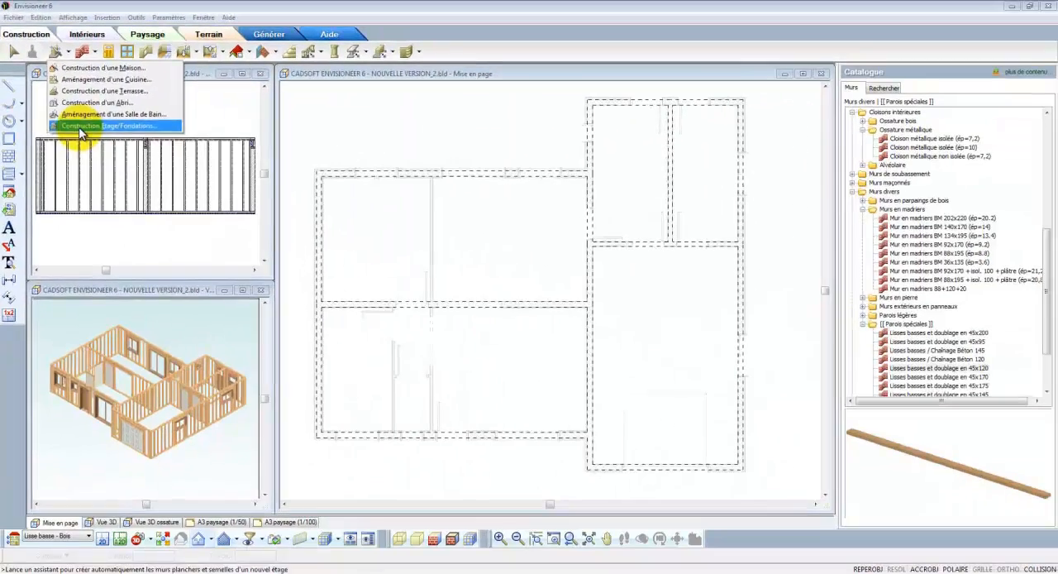
click(202, 322)
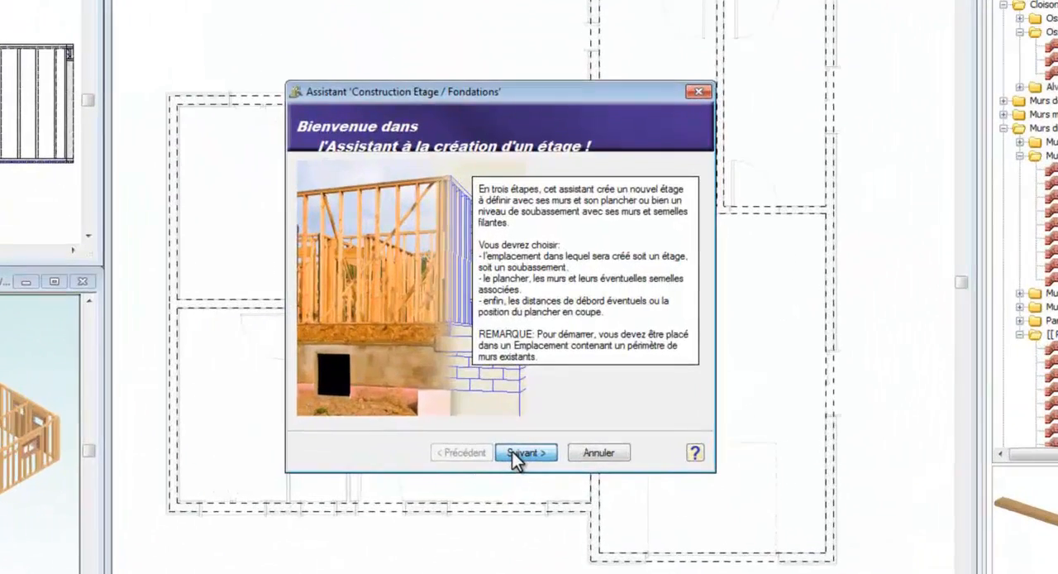
click(514, 457)
click(536, 238)
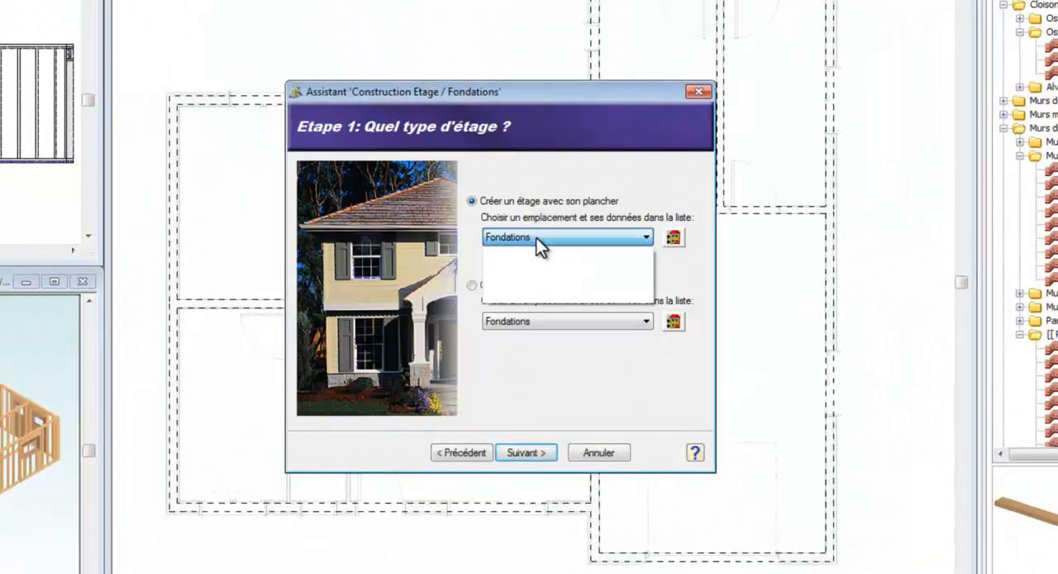
click(543, 296)
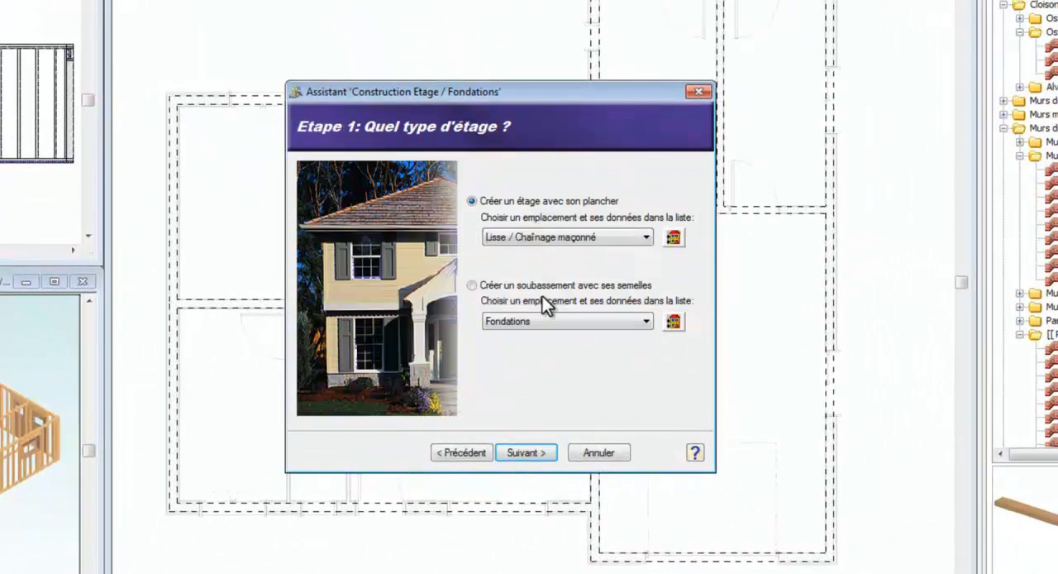
click(549, 456)
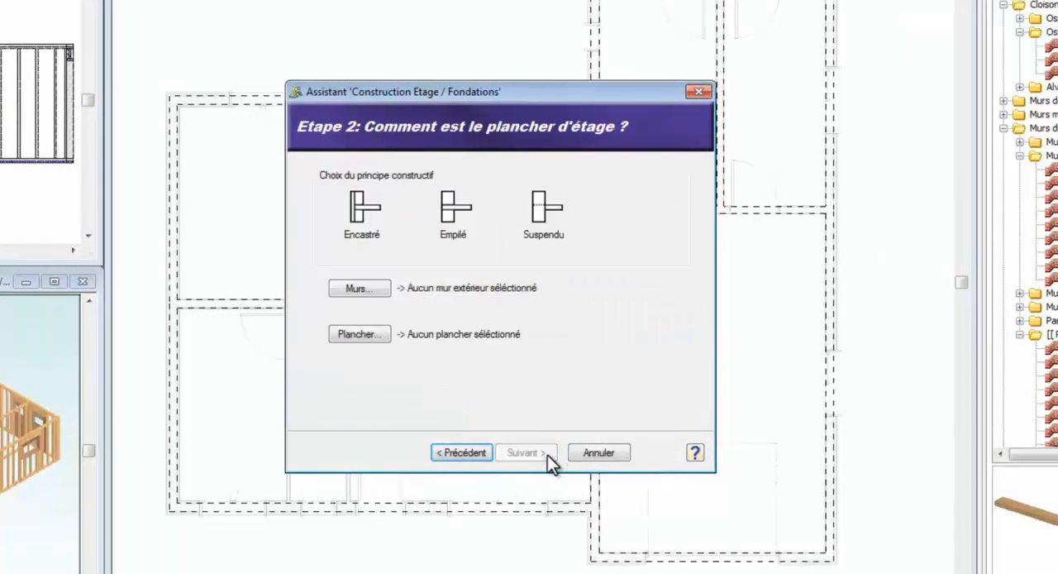
- Use the Empilé construction principle with Lisses basses / Chaînage Béton 145 as the storey's exterior wall type
click(372, 286)
scroll(638, 281, down, 2)
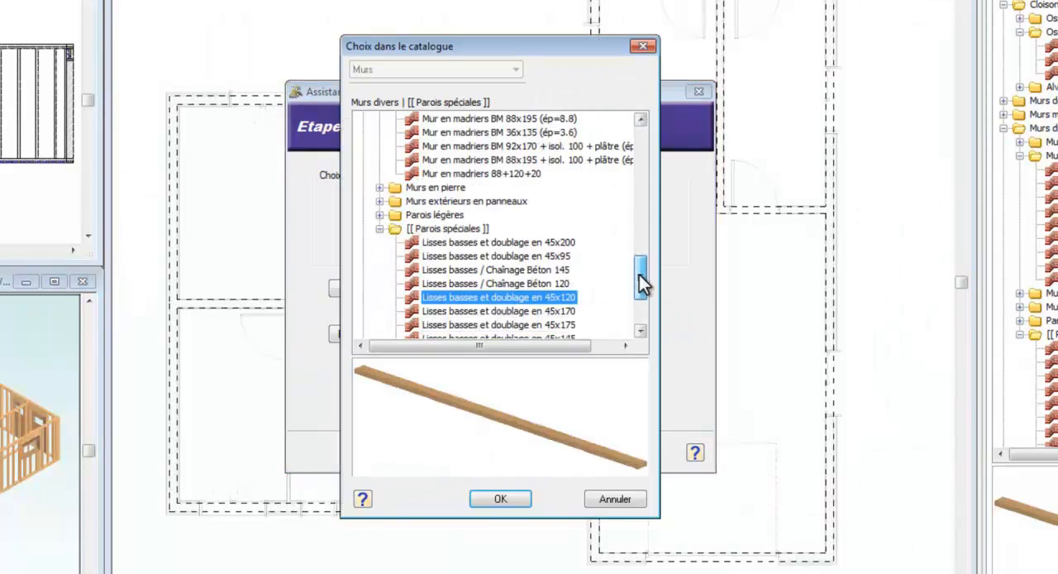
click(559, 244)
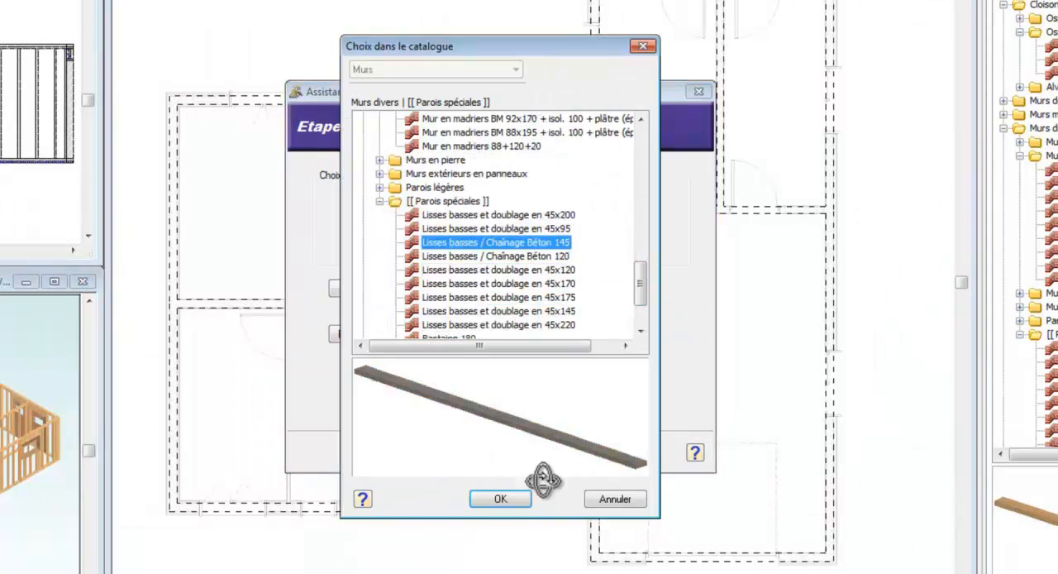
click(516, 496)
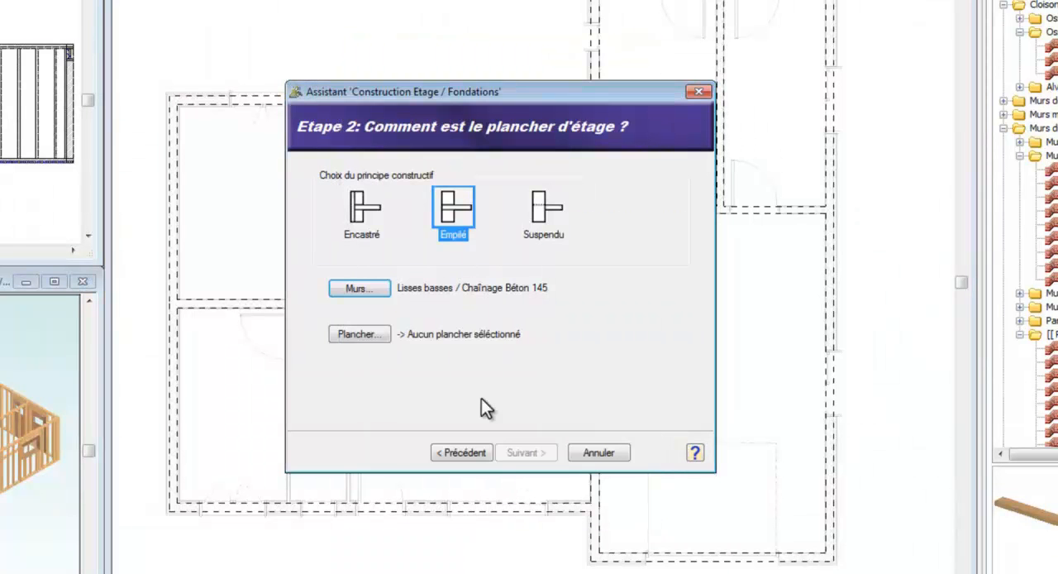
- Choose Dalle préfabriquée (16+5) isolée as the floor and generate the storey with an inward wall offset of 0.0
click(372, 337)
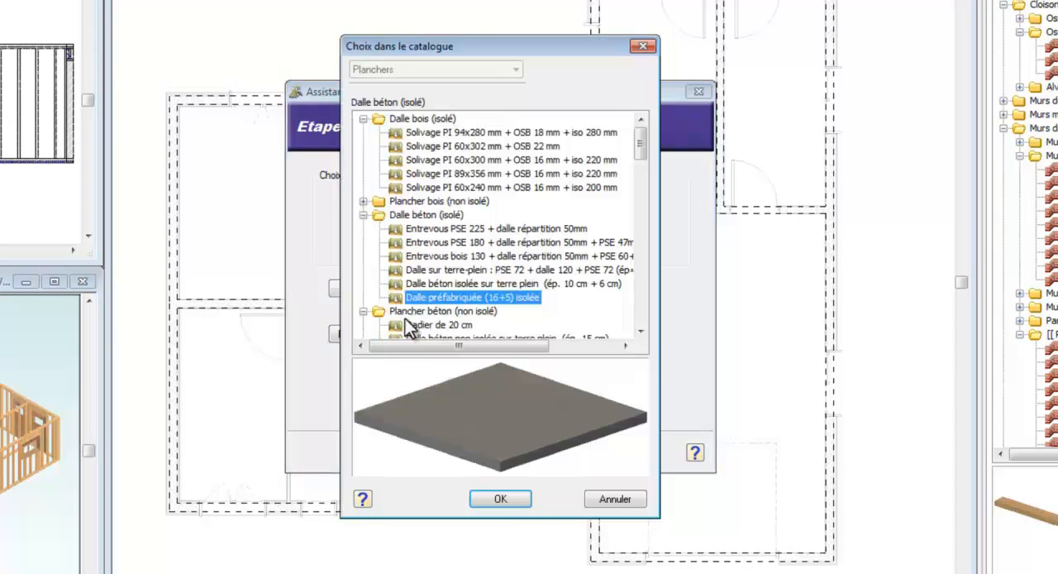
click(511, 497)
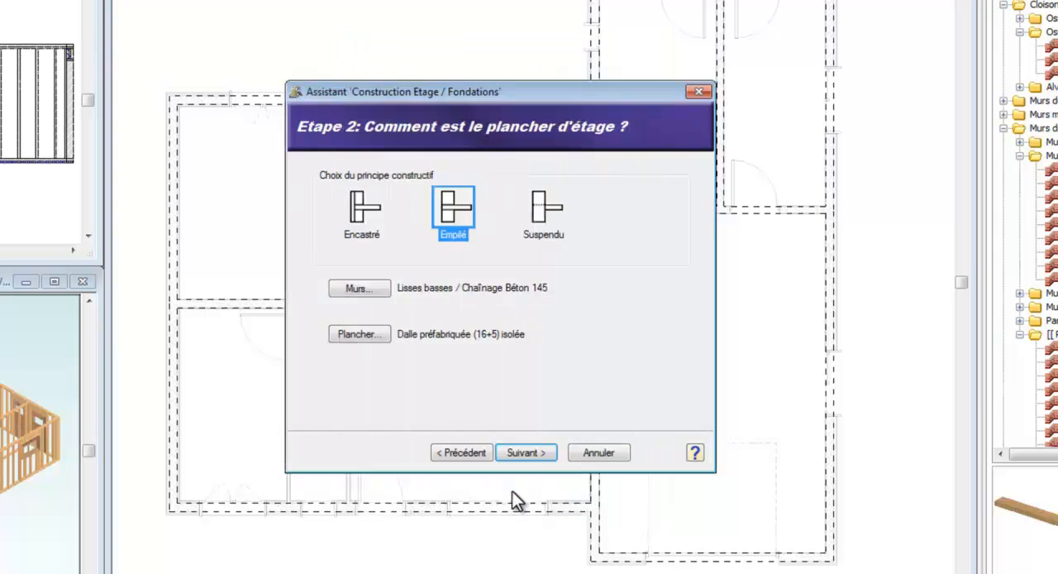
click(529, 454)
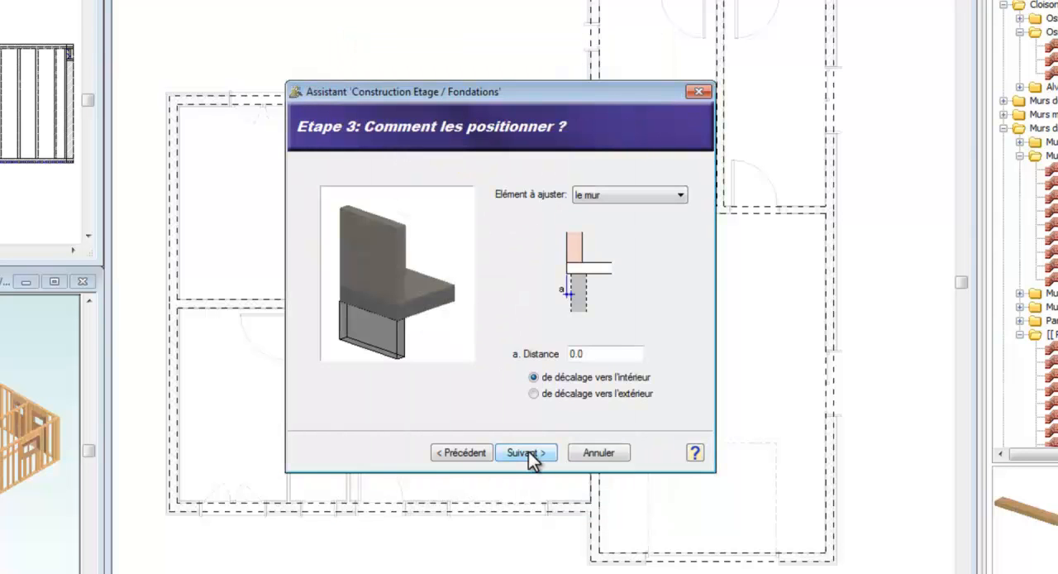
click(529, 454)
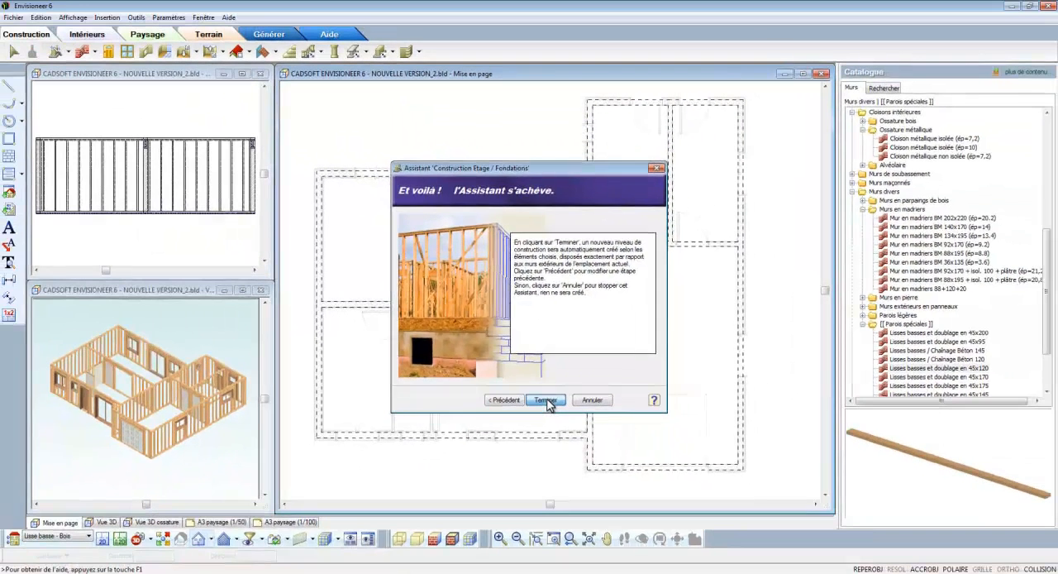
click(537, 422)
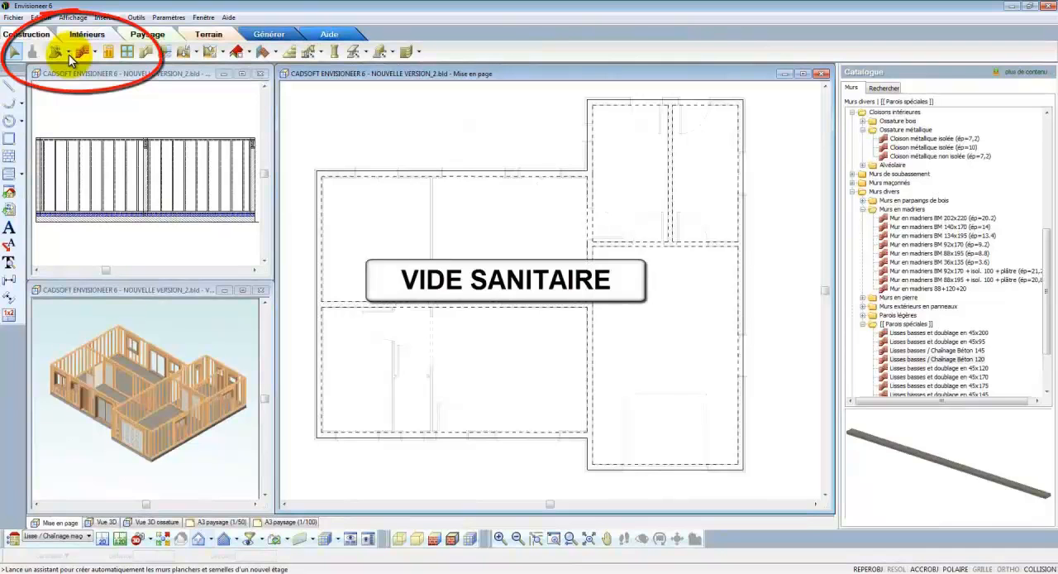
- Restart the Construction Etage/Fondations assistant and create a substructure with its footings in the Fondations location
click(68, 53)
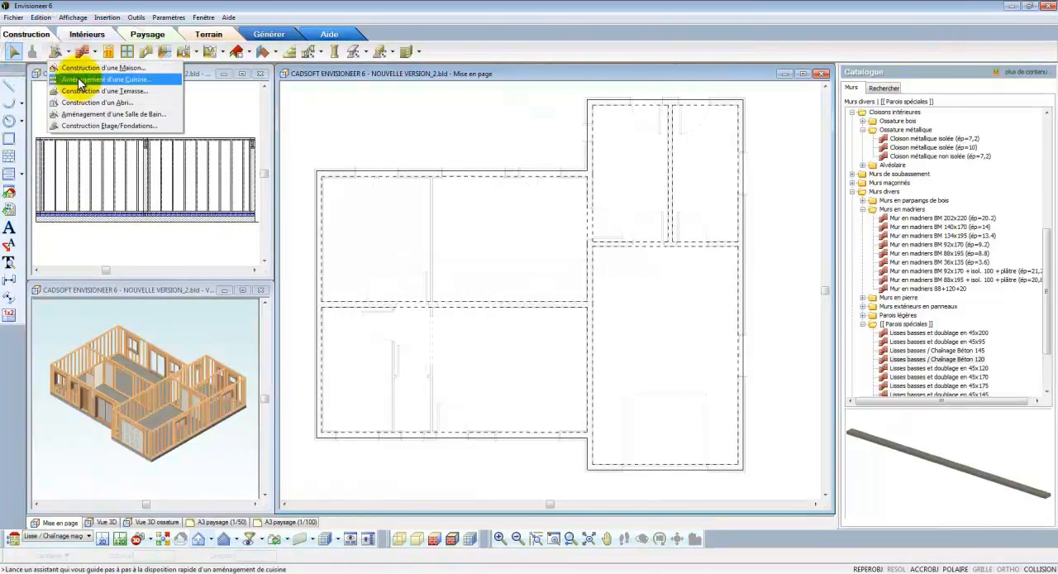
click(93, 126)
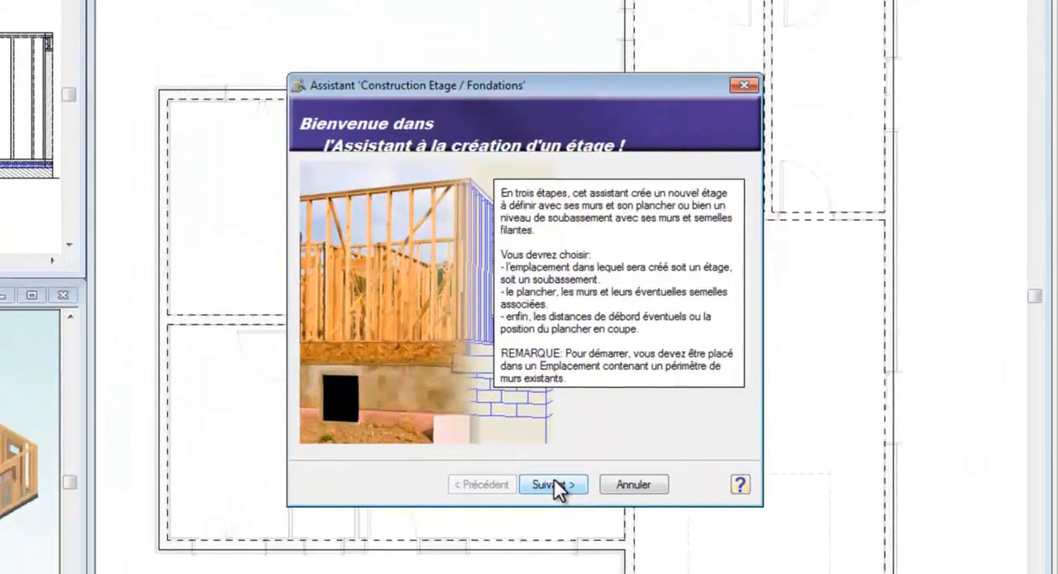
click(545, 399)
click(548, 301)
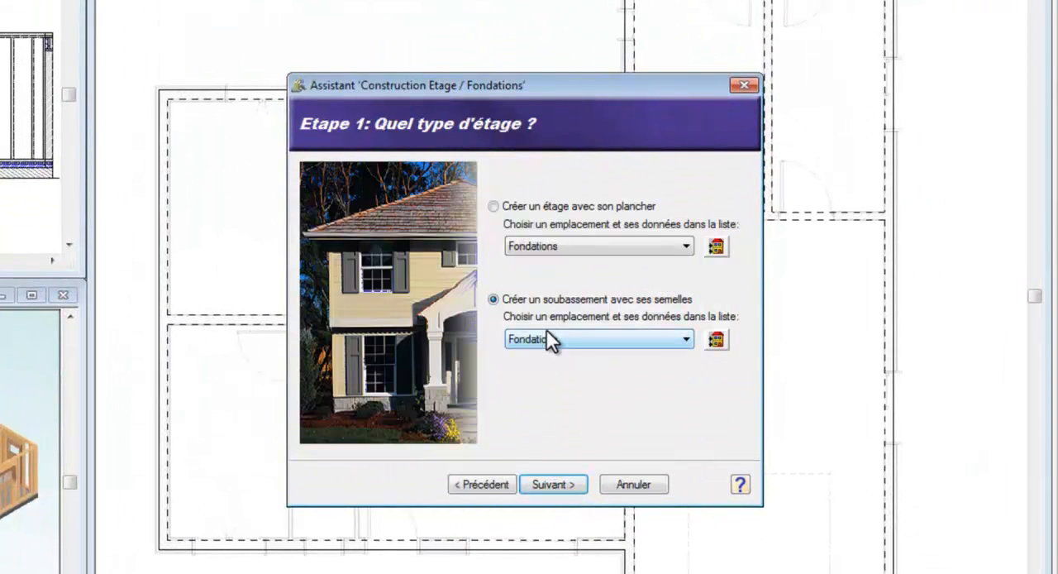
click(558, 482)
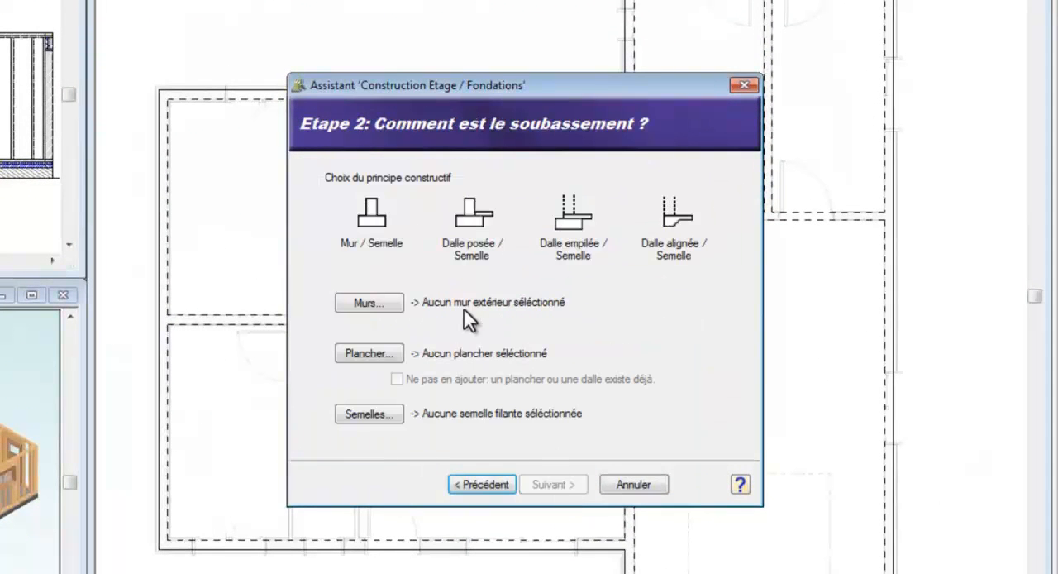
- Set the substructure to the Mur / Semelle principle with Mur de soubassement blocs pleins (ép=20) as its wall type
click(373, 221)
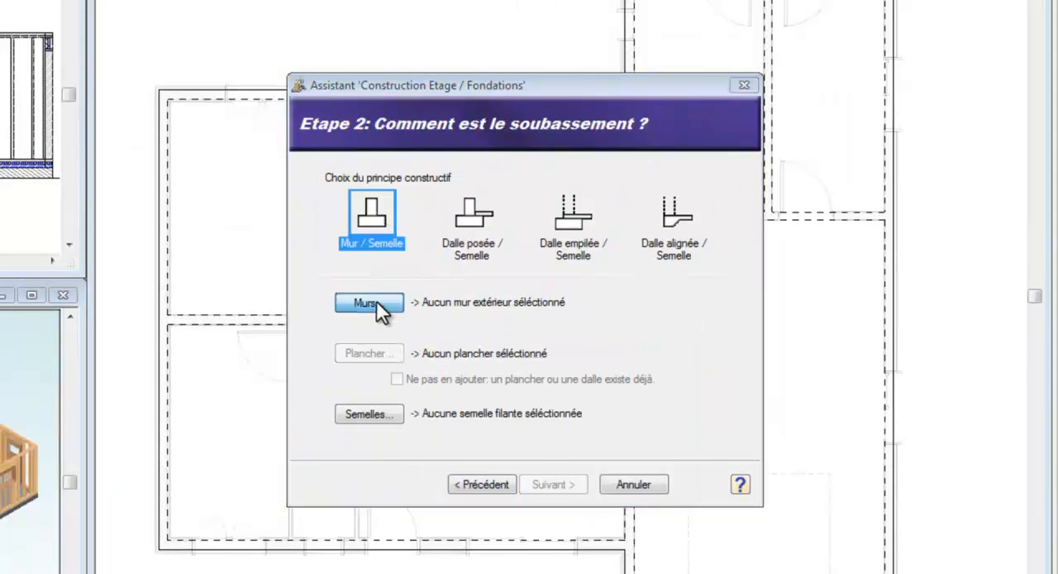
click(369, 302)
click(391, 282)
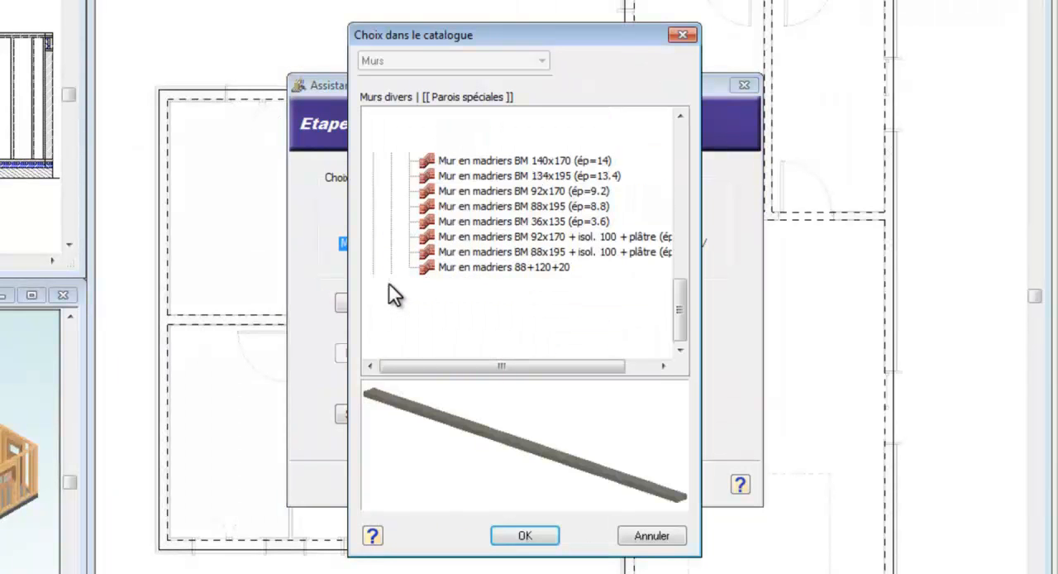
scroll(393, 207, up, 1)
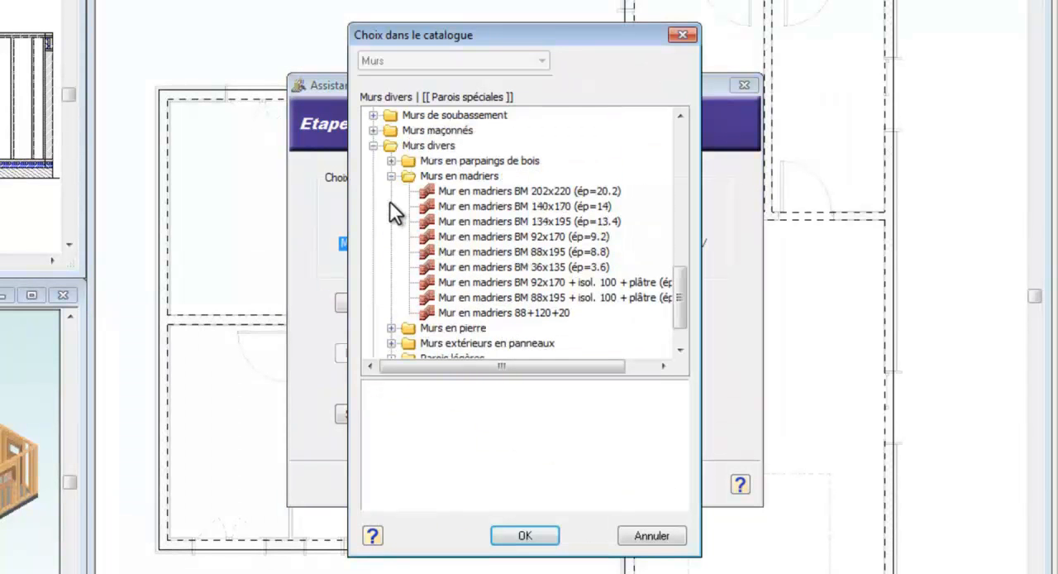
click(372, 116)
click(414, 130)
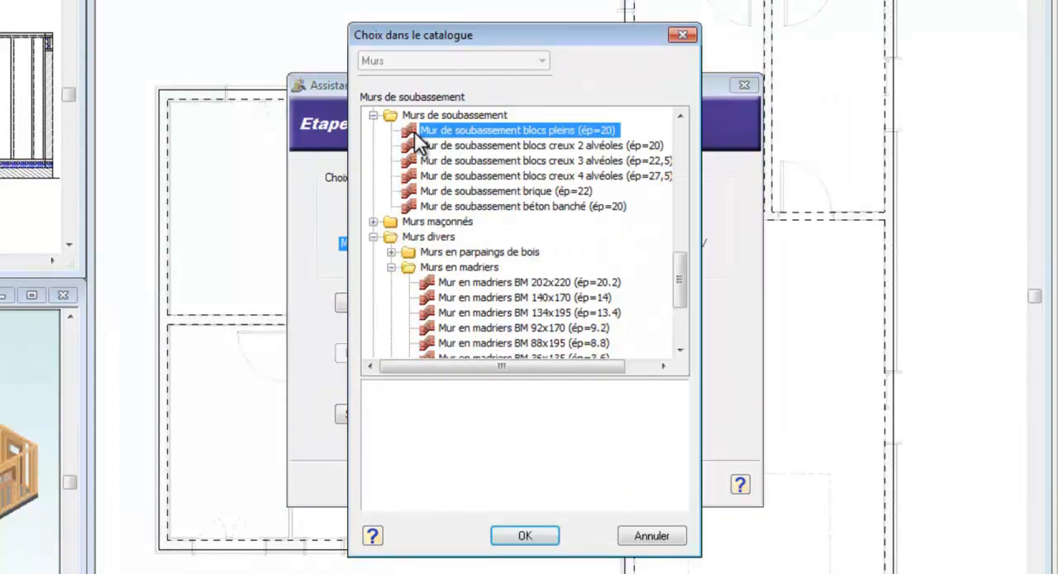
click(526, 535)
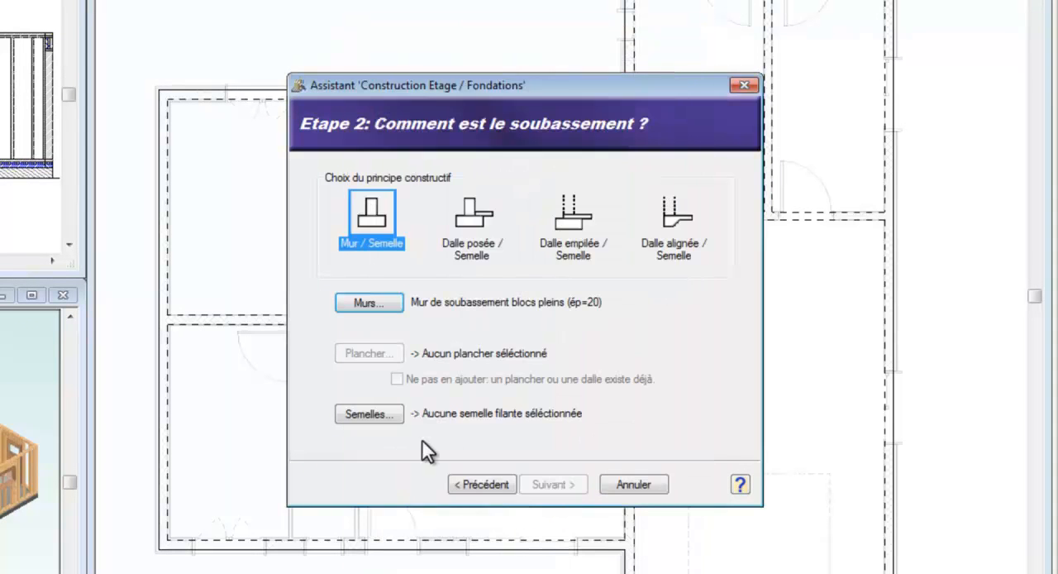
- Select the 50.0 cm x 30.0 cm reinforced-concrete strip footing for the foundations
click(388, 412)
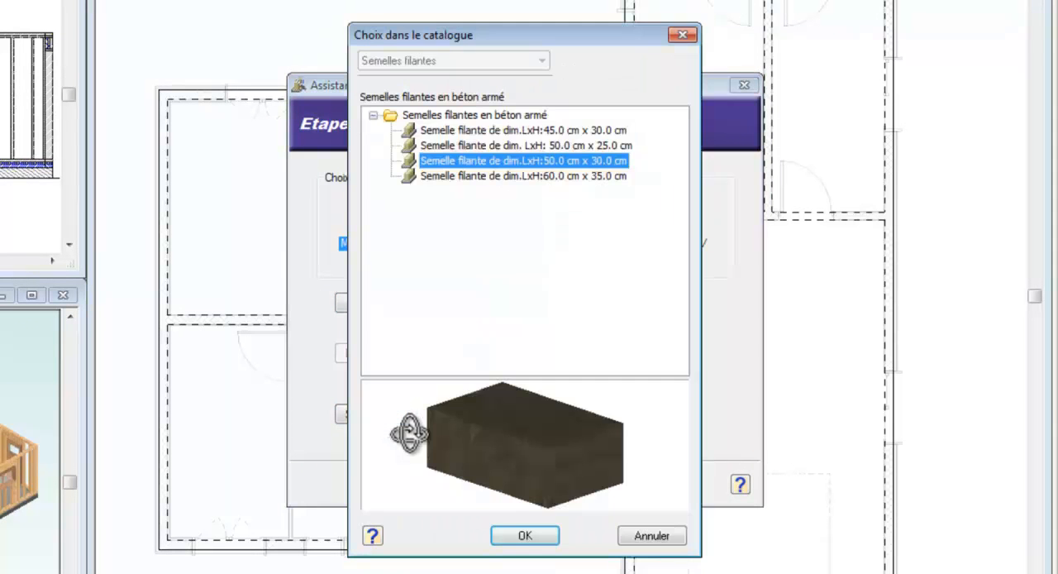
click(519, 147)
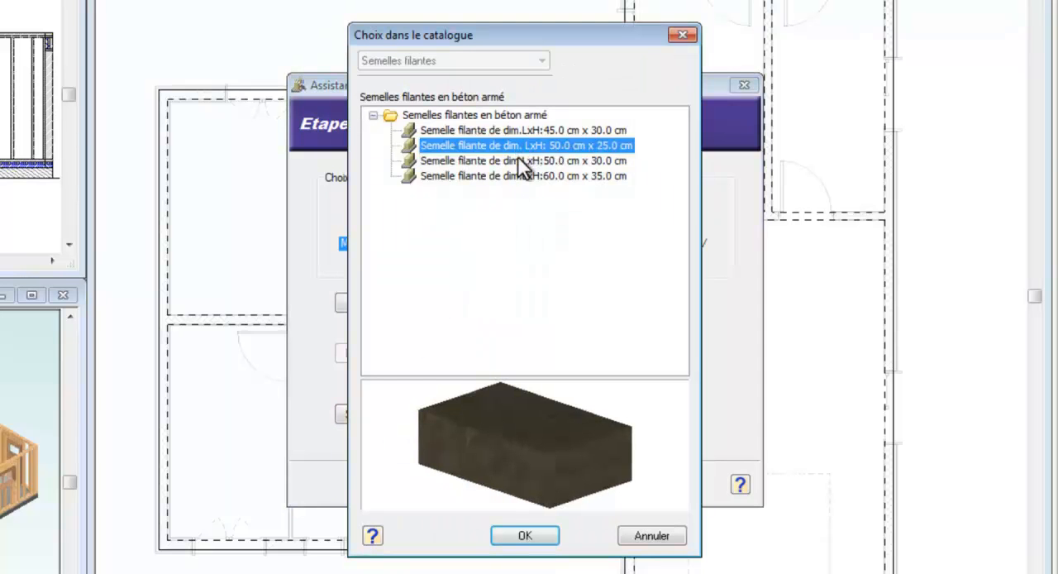
click(519, 161)
right_click(518, 159)
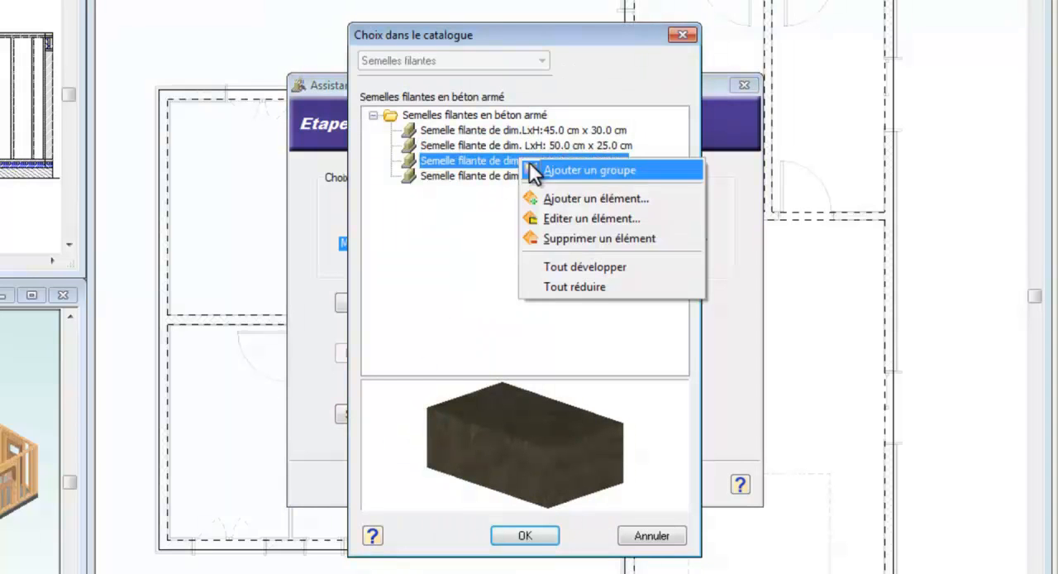
click(549, 200)
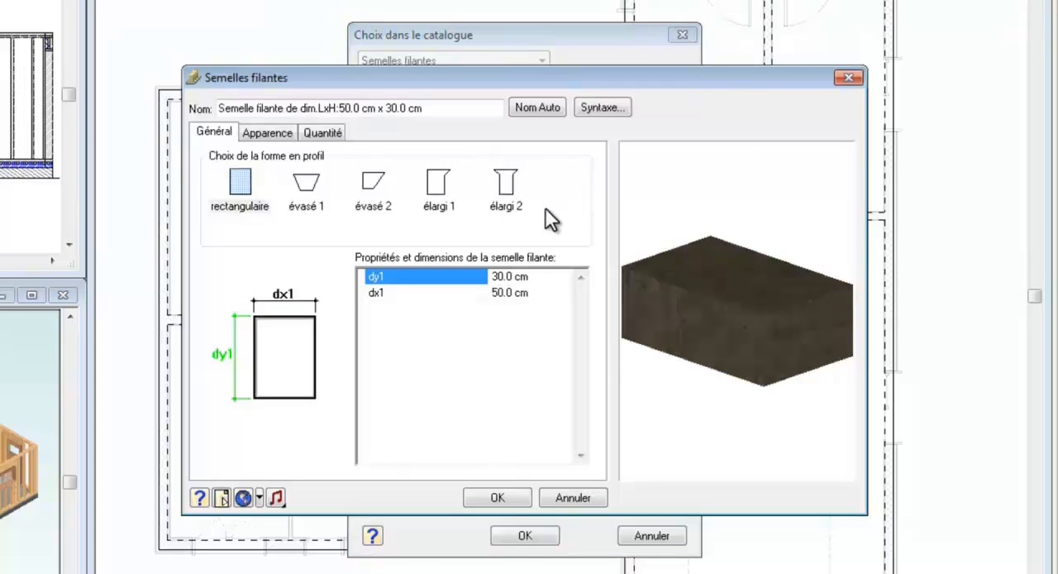
click(571, 498)
- Accept the selected strip footing and generate the foundations with an inward wall offset of 0.0
click(533, 535)
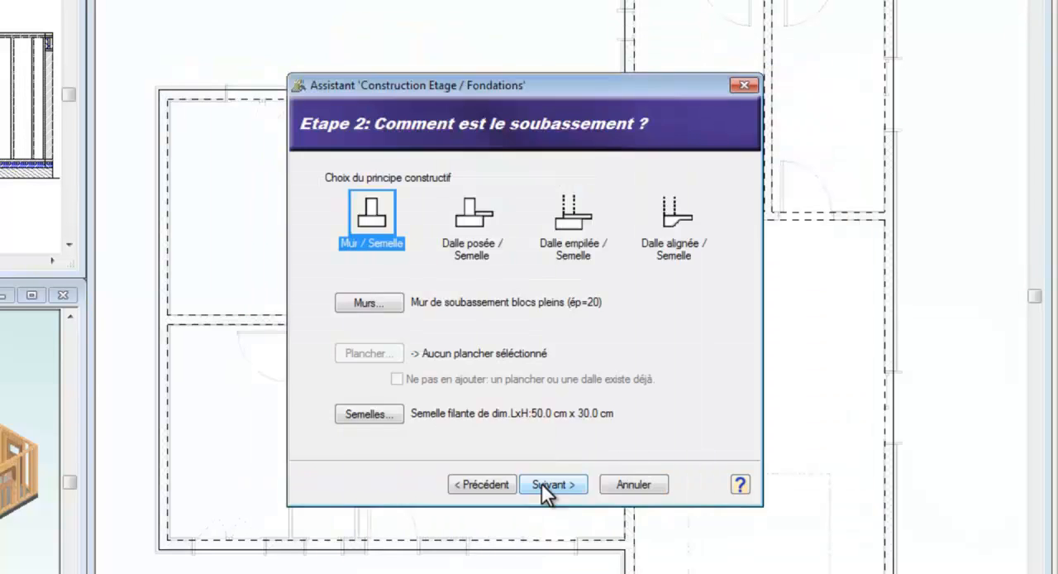
click(544, 484)
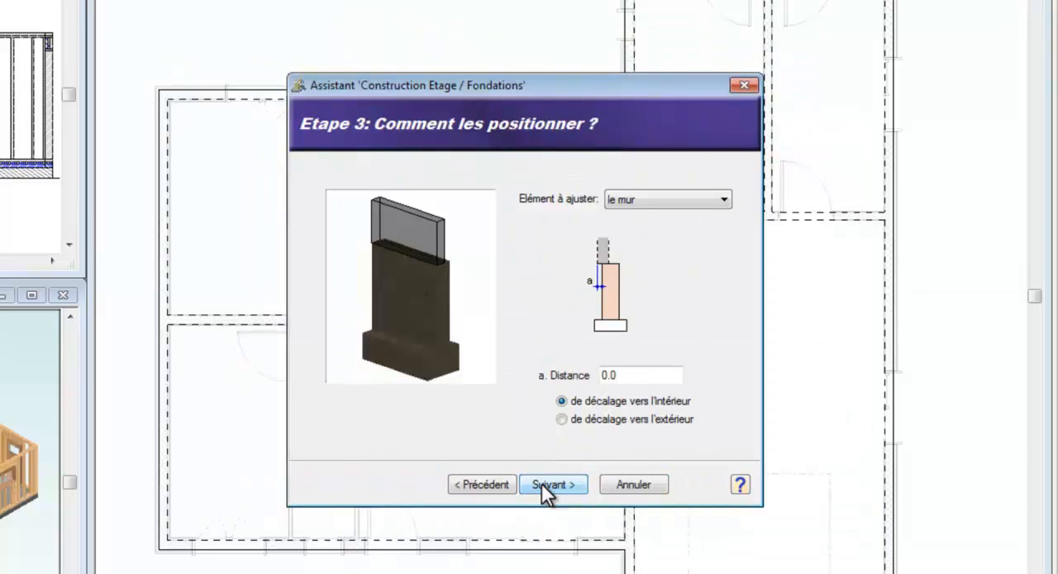
click(542, 482)
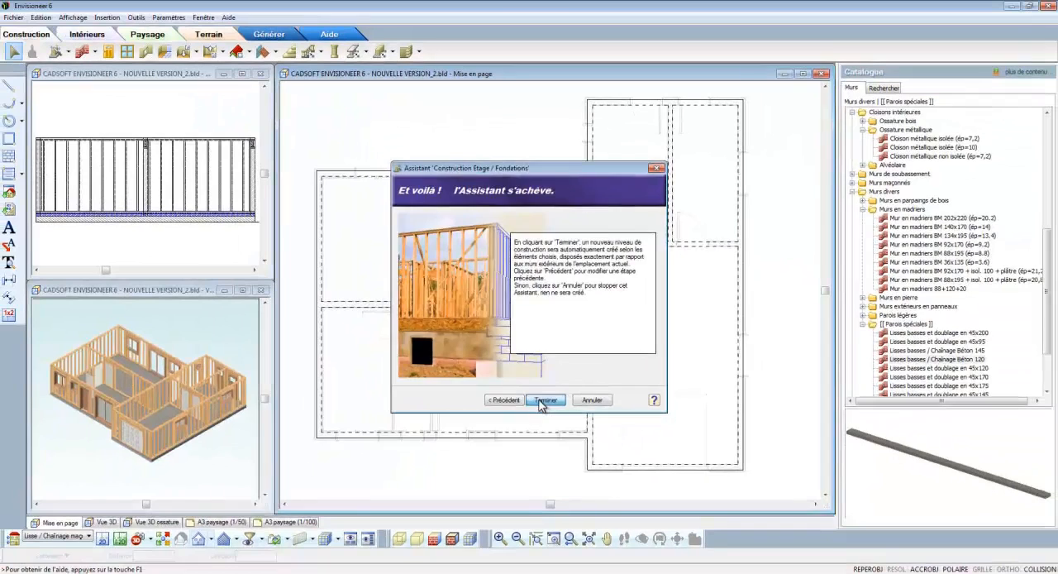
click(547, 472)
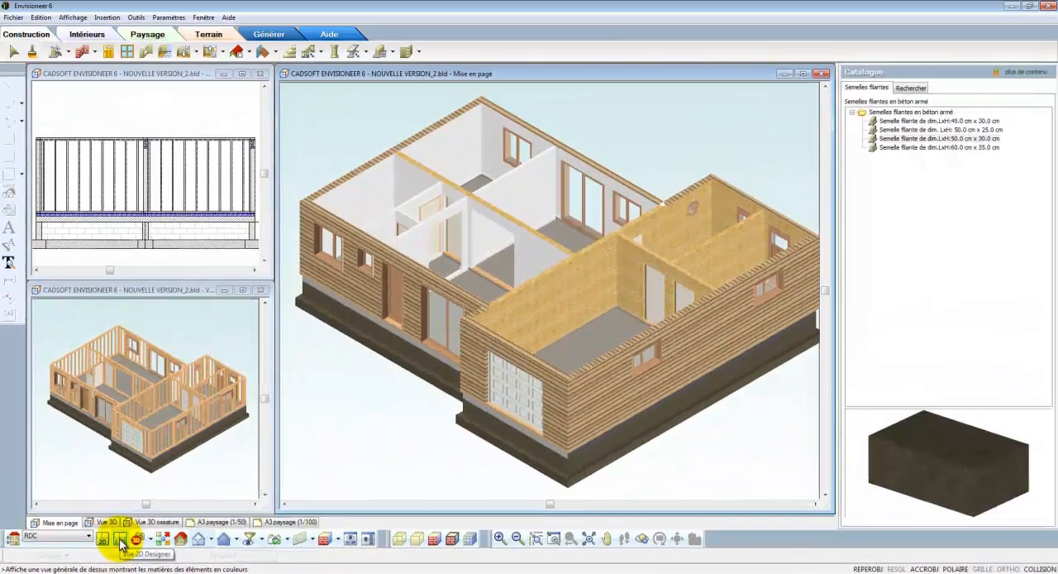
- Show the RDC level as a 2D Designer plan displayed with rendering and edges (Rendu et arêtes)
click(121, 542)
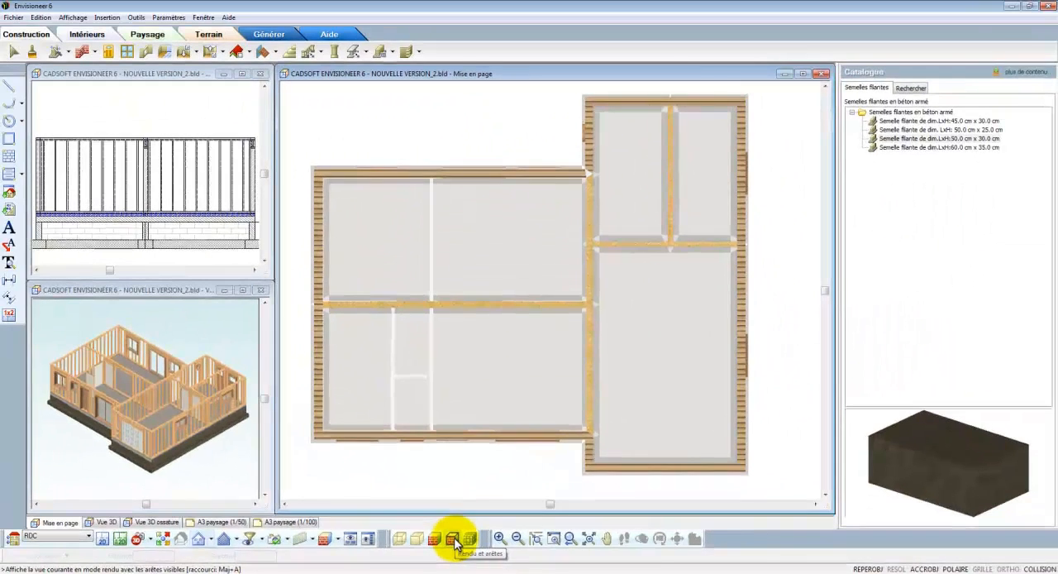
click(453, 540)
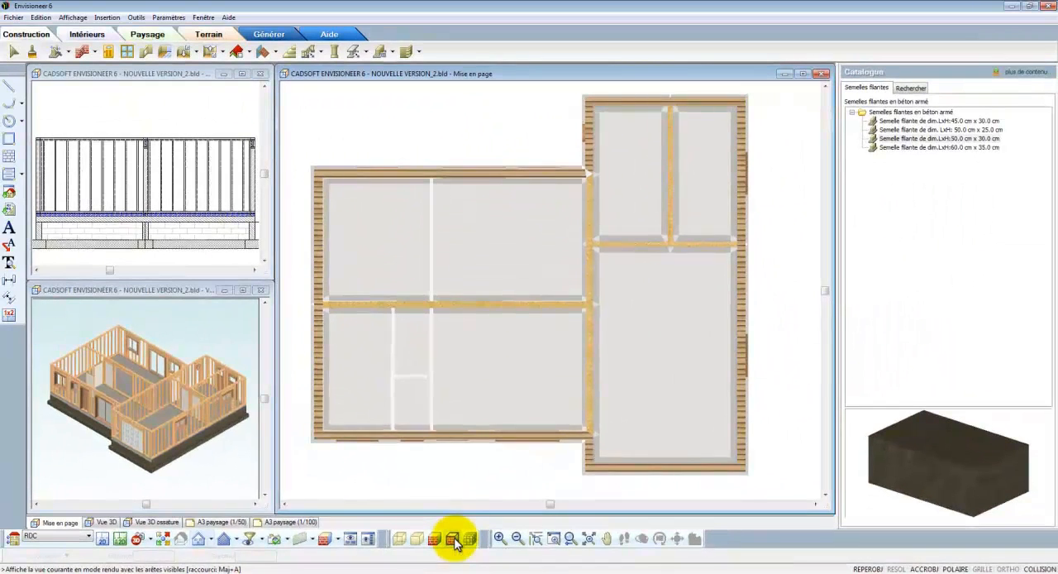
- Browse the floor catalogue down to the per-room finish surfaces, collapsing the other groups, and select the Salon surface
click(197, 52)
click(198, 68)
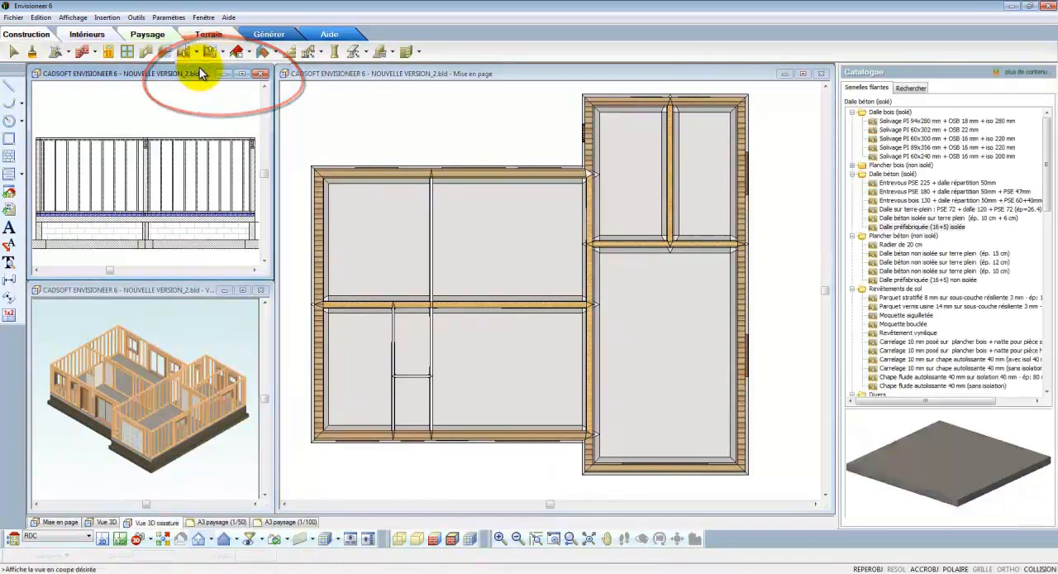
click(852, 174)
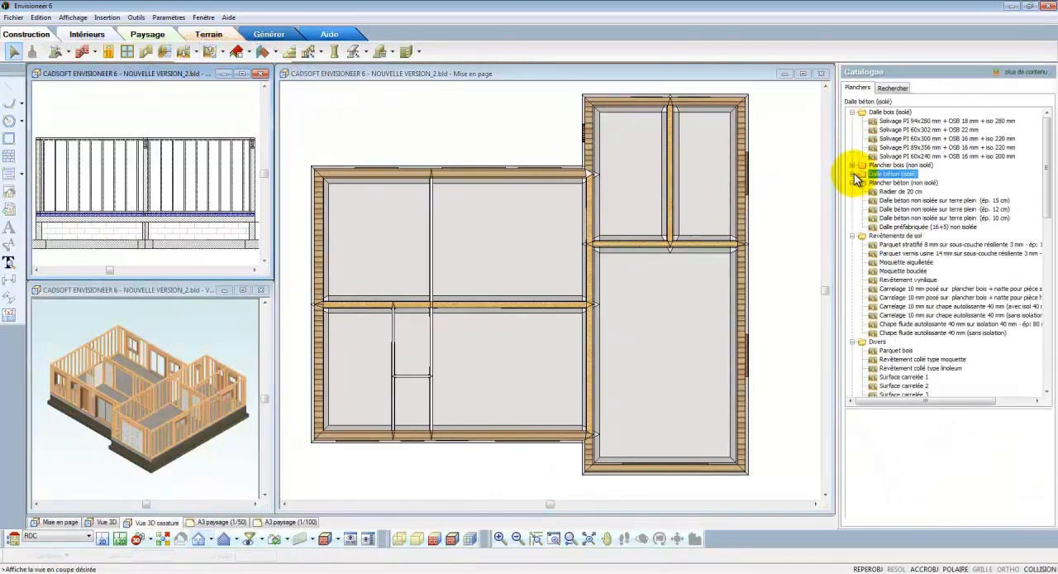
click(852, 183)
click(853, 191)
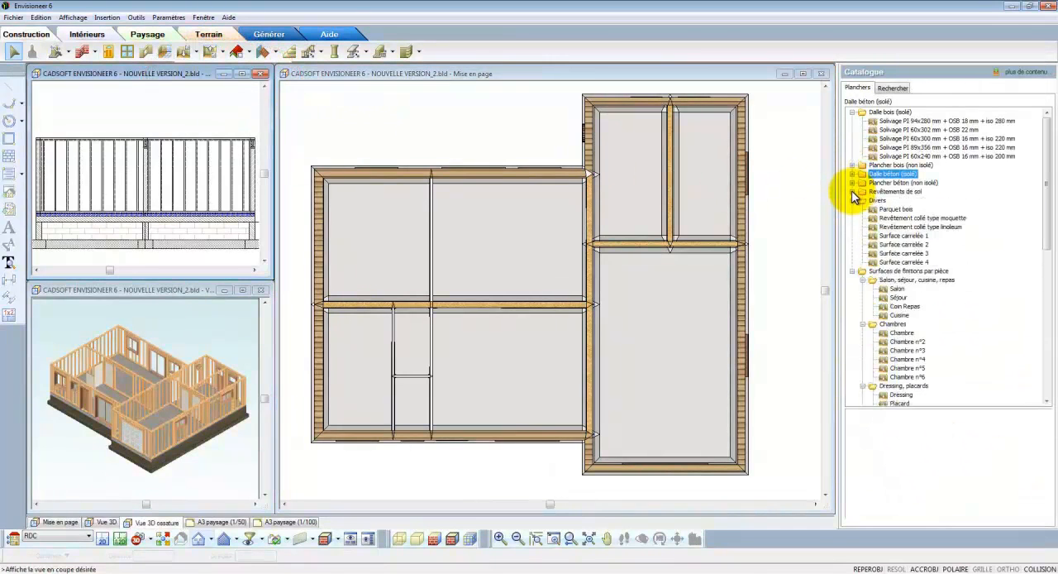
click(852, 200)
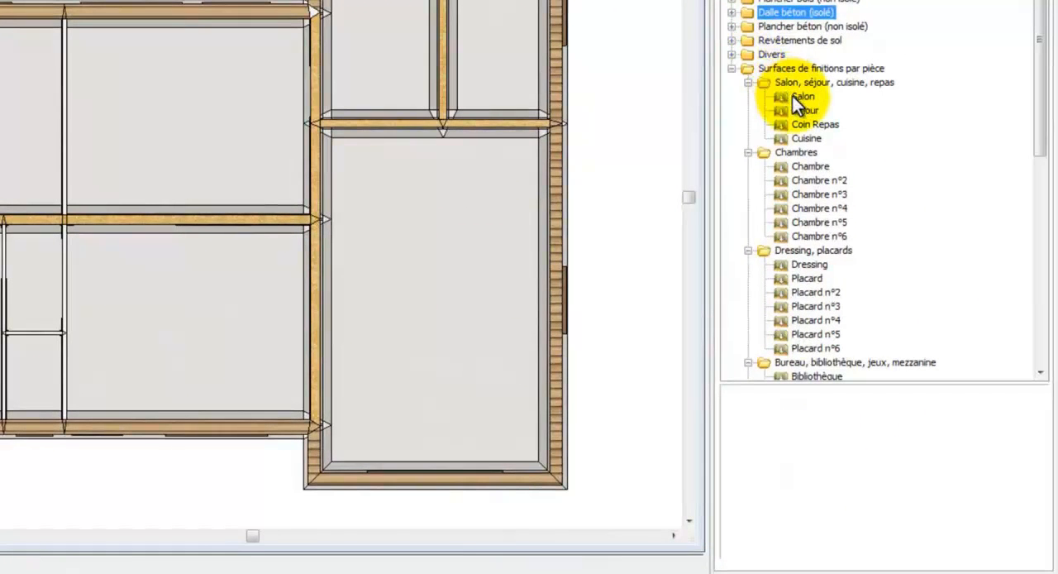
click(833, 149)
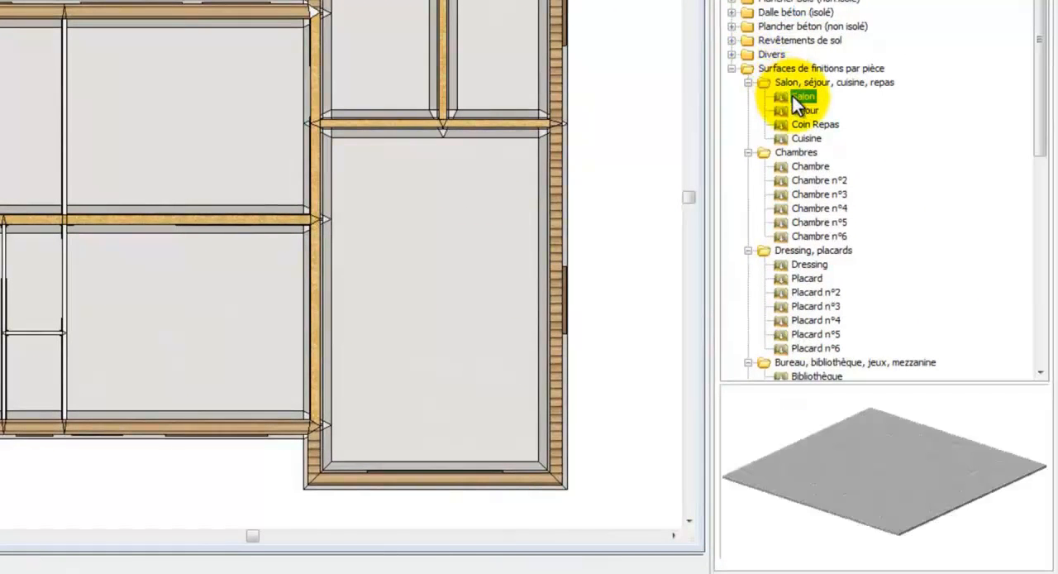
- Set the Salon surface's thickness to 12 and insert it in the lower room beside the garage wing
right_click(785, 97)
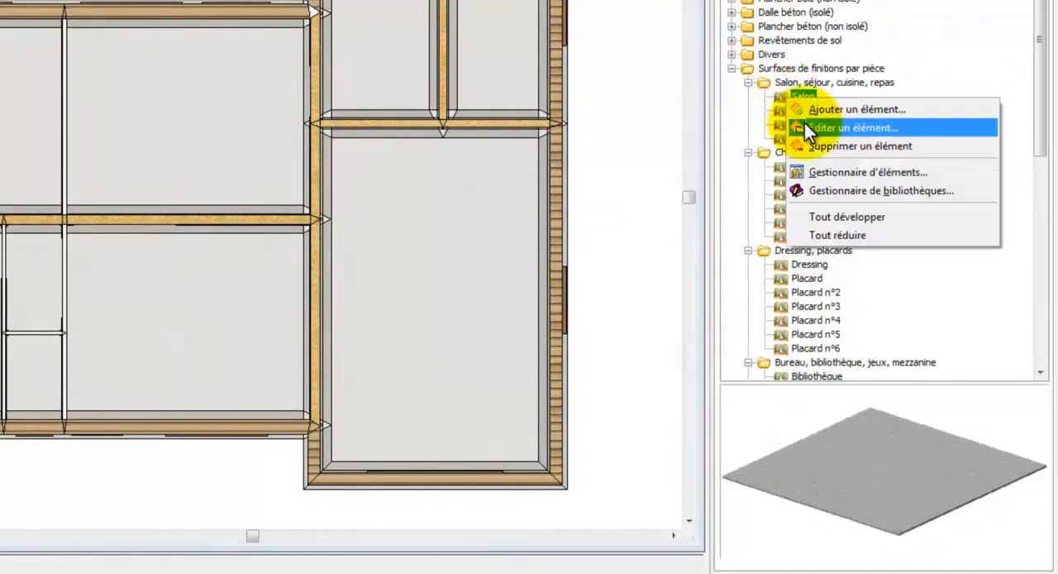
click(804, 123)
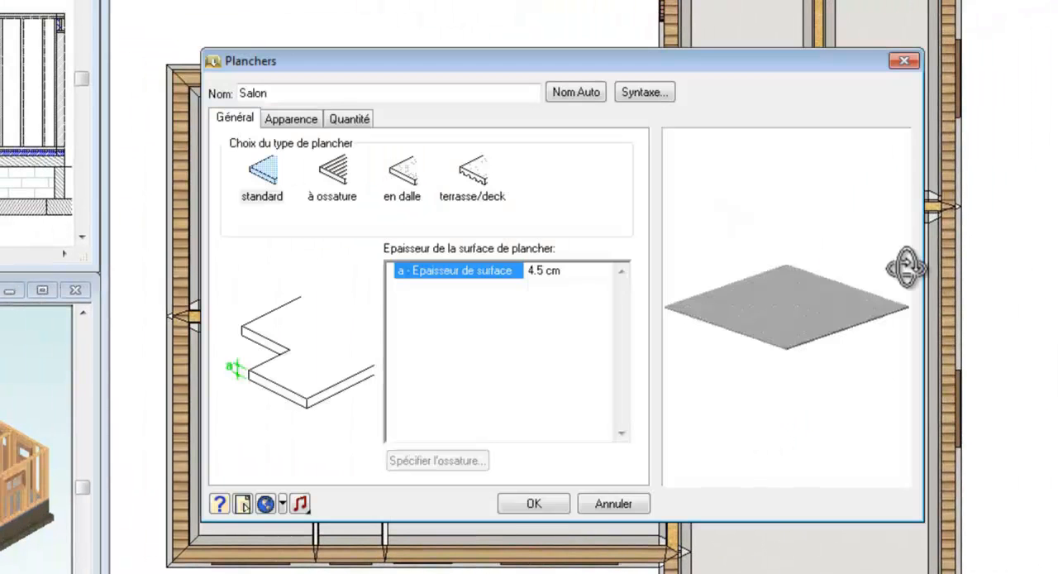
text(12)
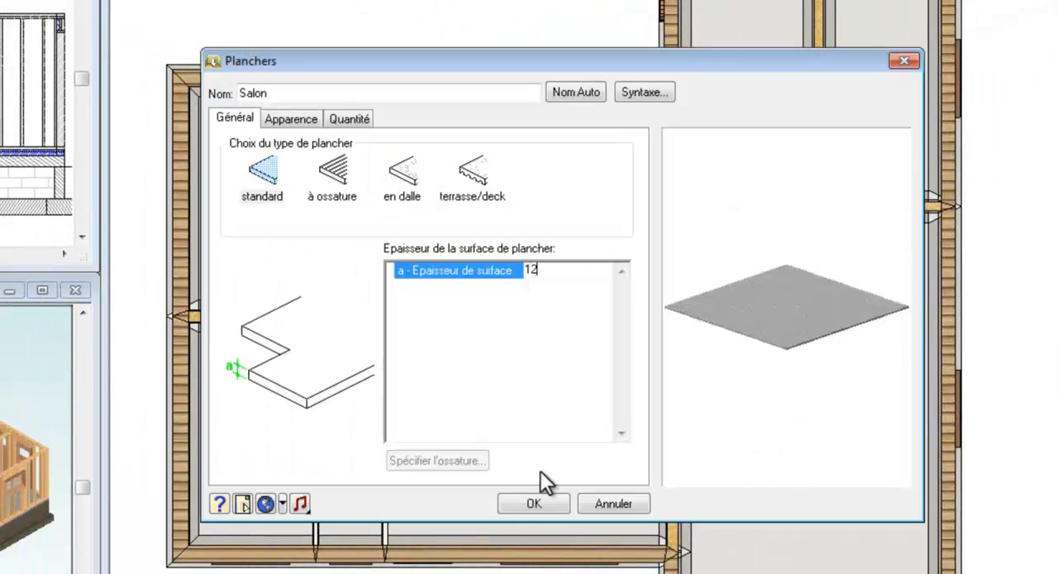
click(533, 502)
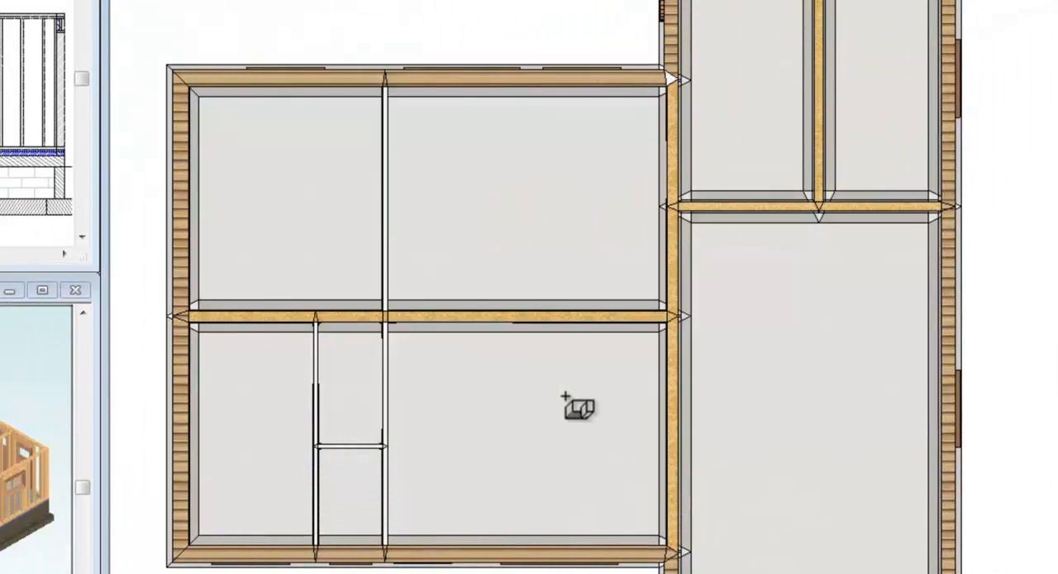
click(566, 396)
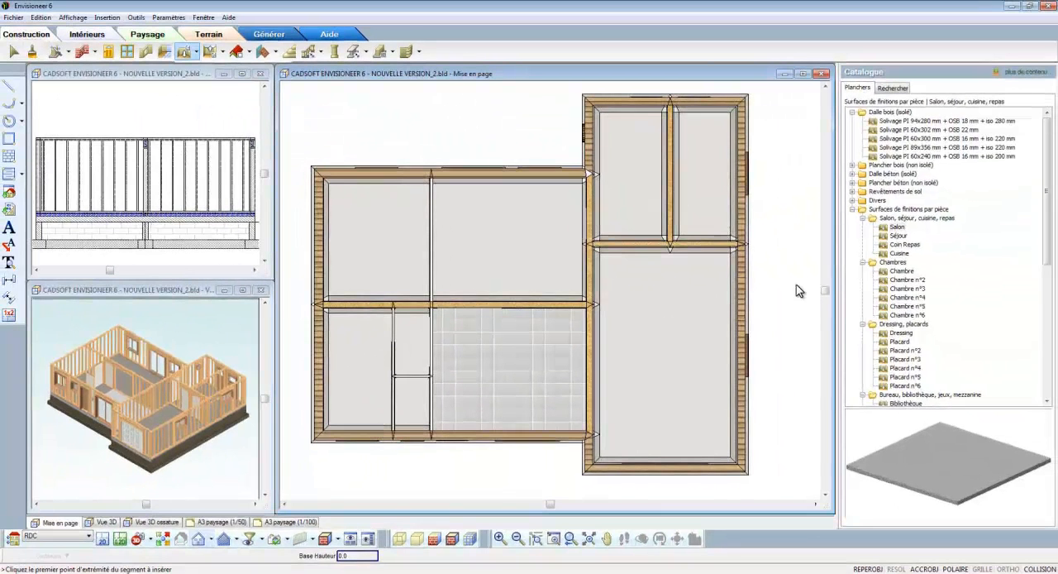
- Insert the Cuisine finish surface with its default thickness in the upper room beside the garage wing
click(902, 252)
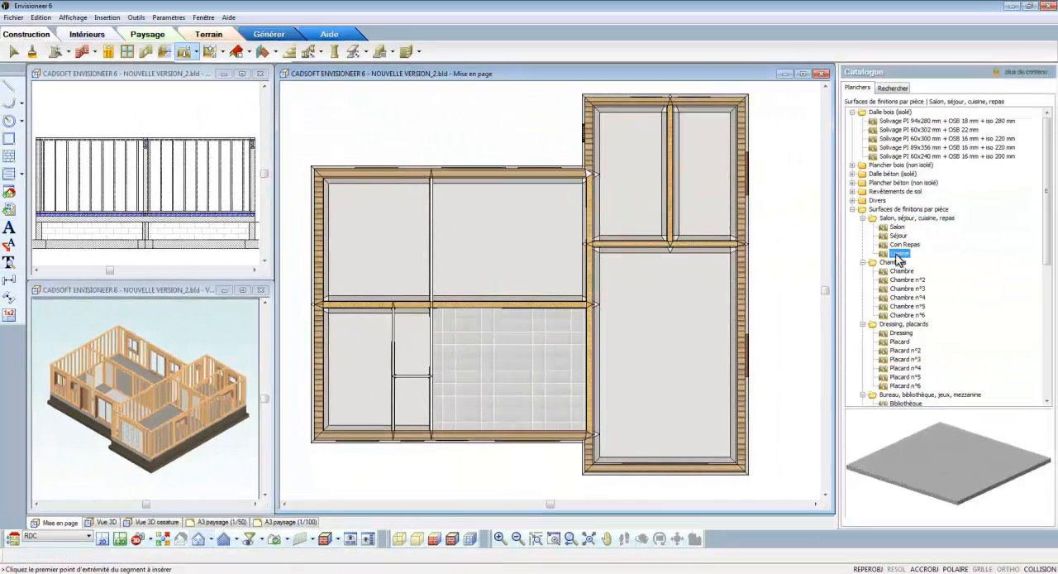
double_click(897, 256)
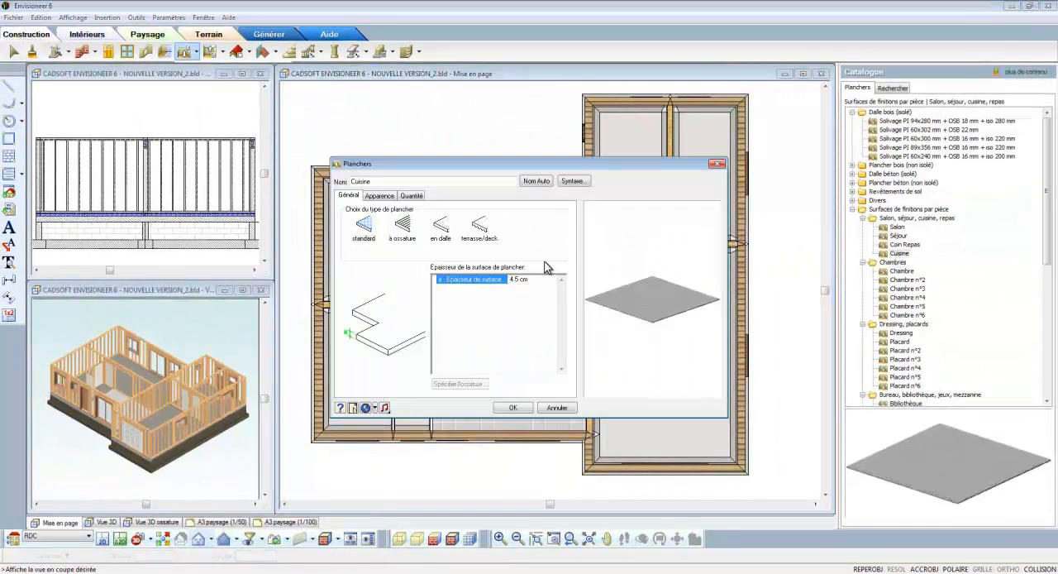
click(513, 408)
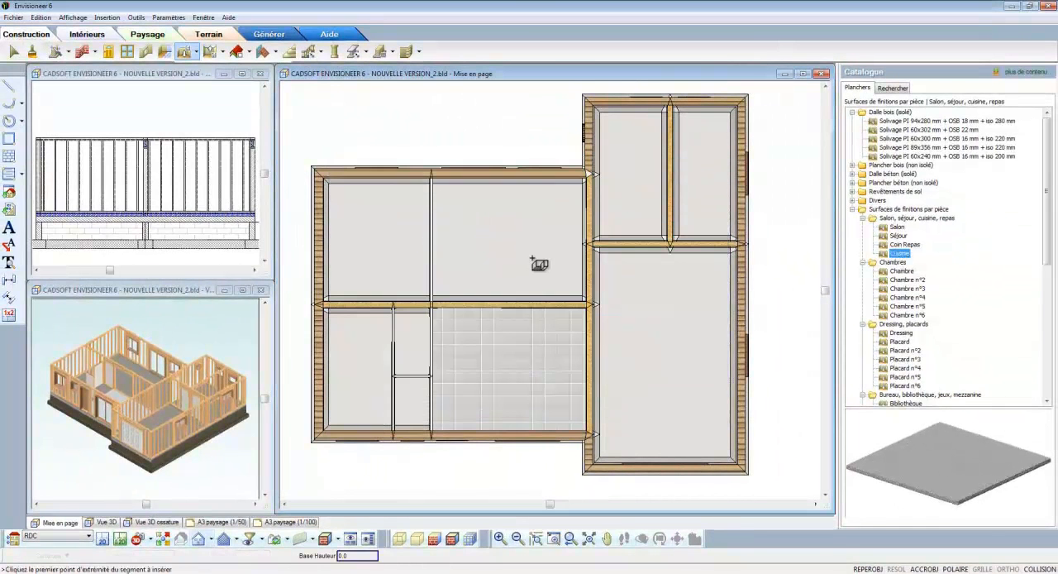
click(533, 259)
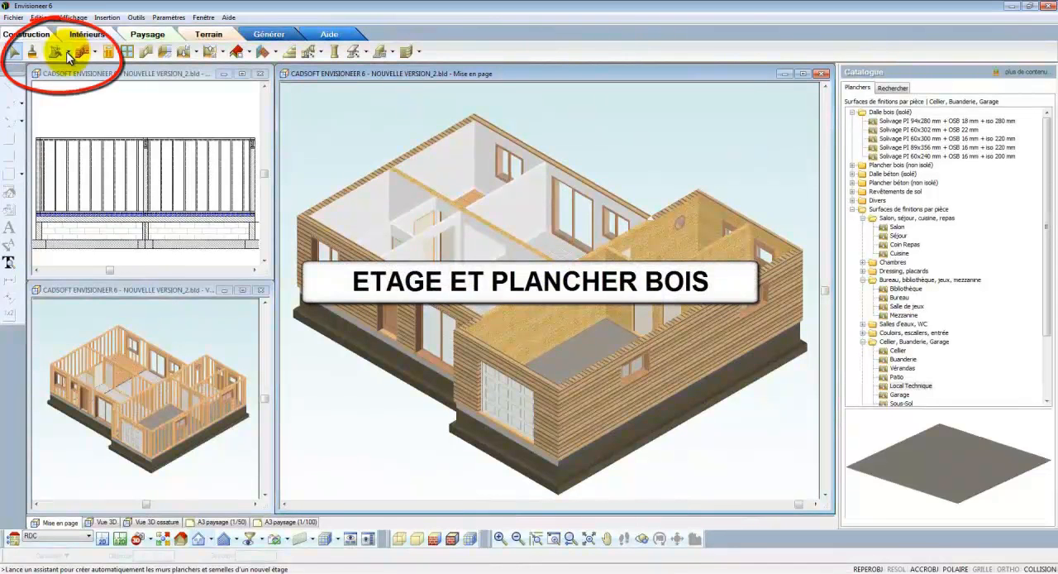
- Start the Construction Etage/Fondations assistant and choose to create a storey with its floor at the Etage location
click(68, 52)
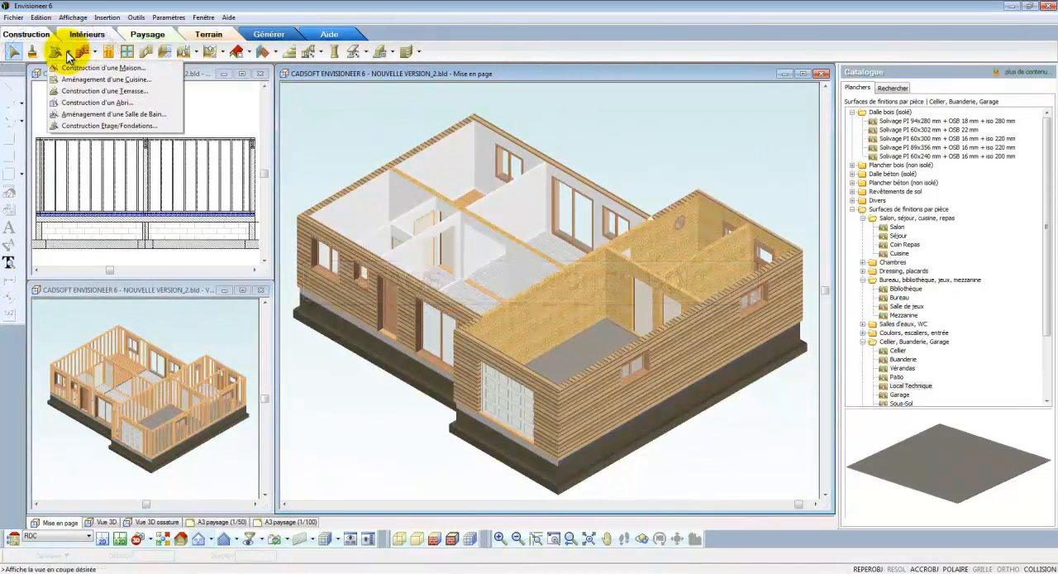
click(103, 126)
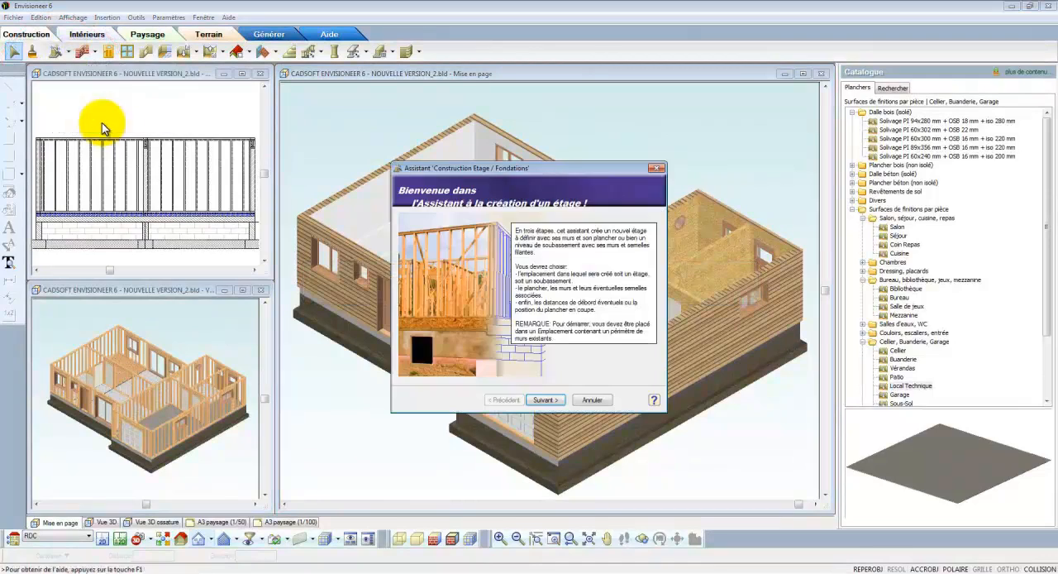
click(543, 400)
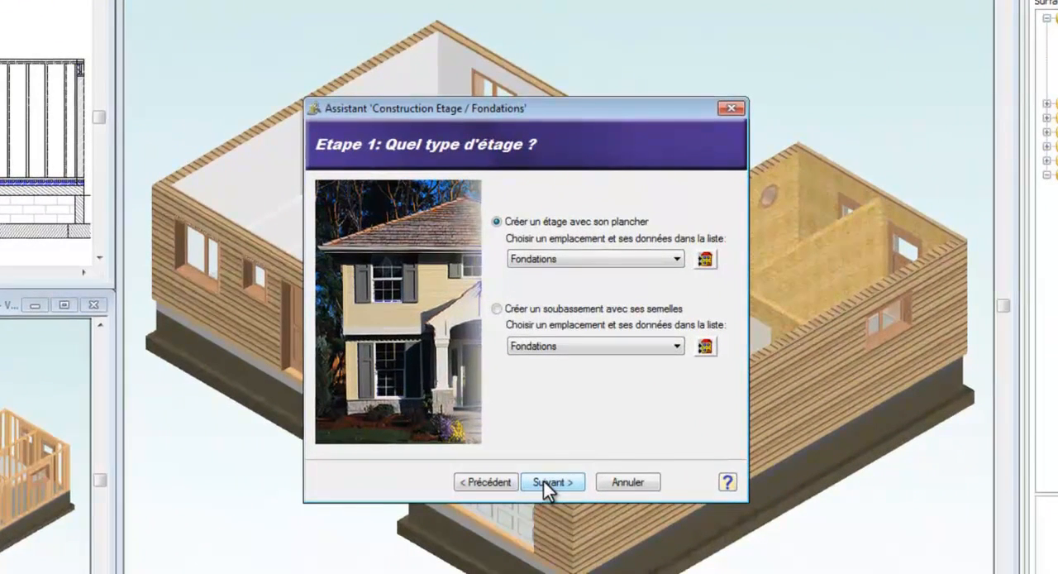
click(538, 259)
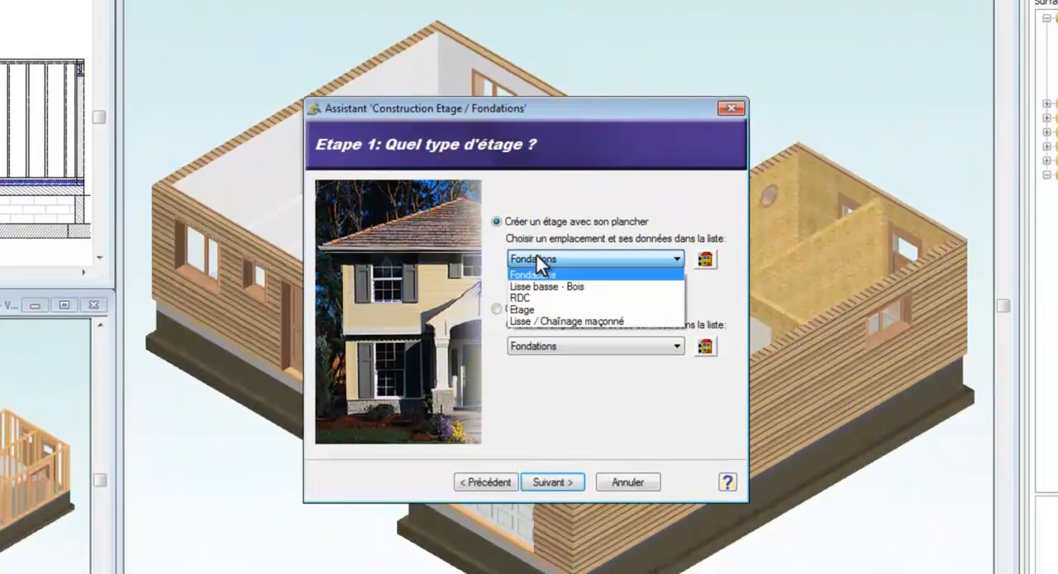
click(541, 310)
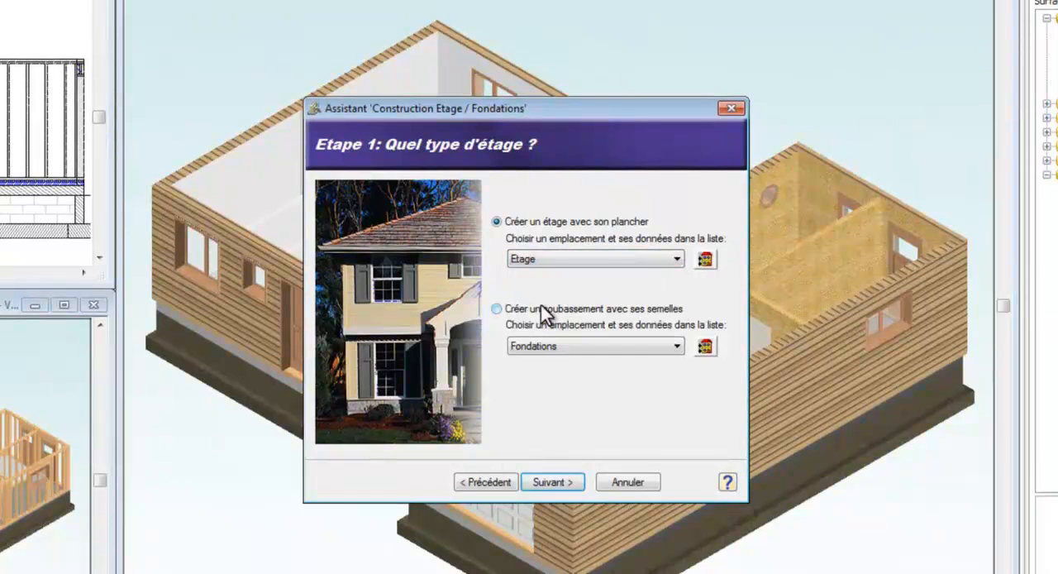
click(572, 483)
- Set the storey's construction principle to Encastré with Bardage BM + ossature 45x145 + plâtre (ép=25,2) as its wall type
click(381, 234)
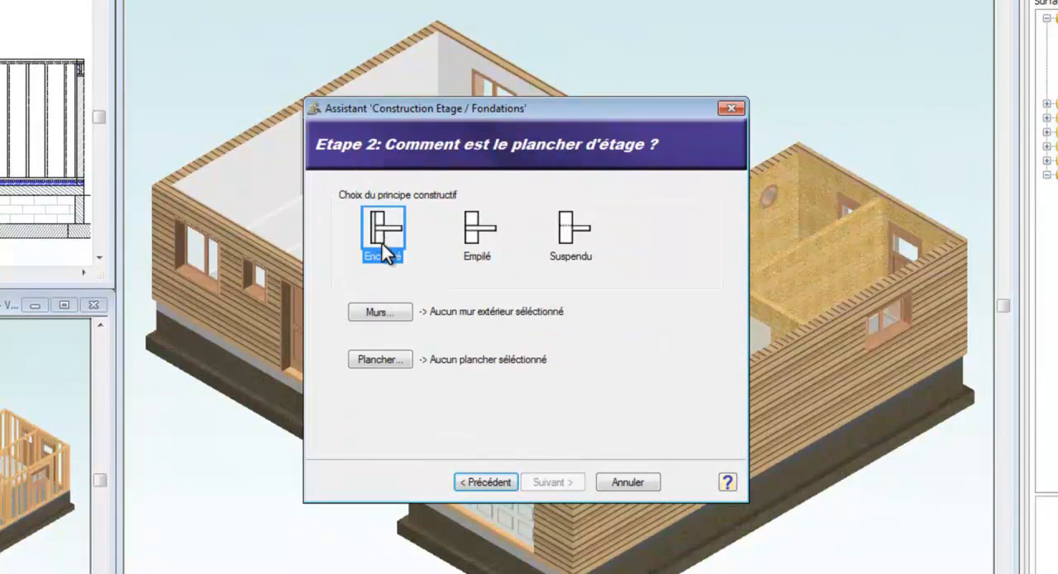
click(384, 312)
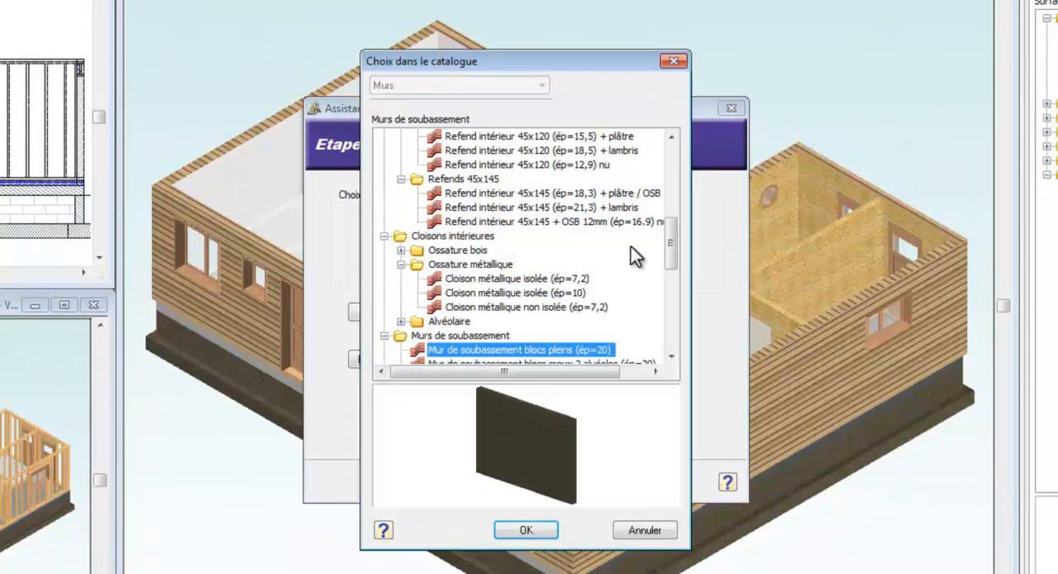
drag(673, 237, 676, 175)
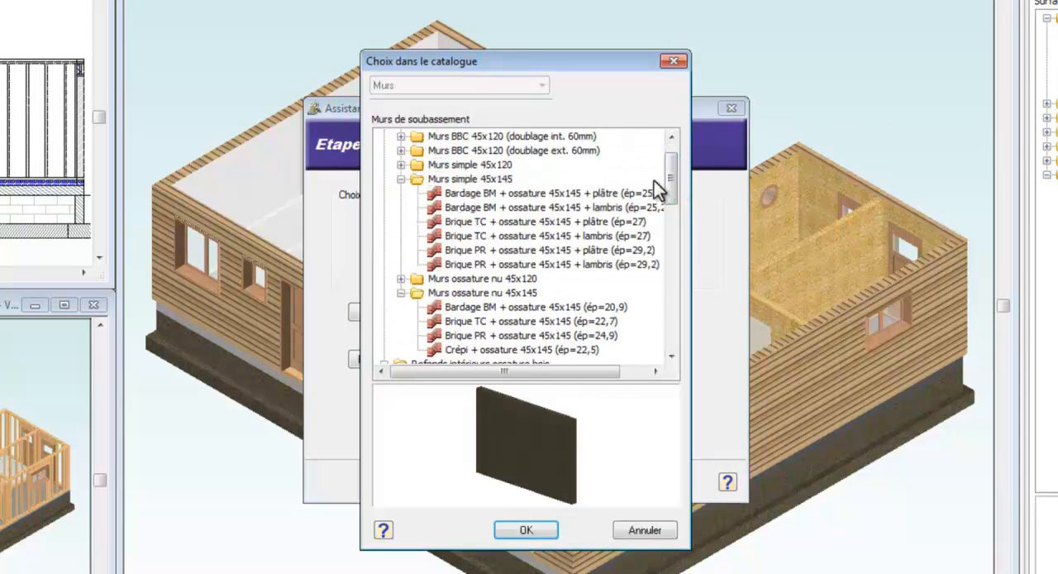
click(557, 195)
click(552, 209)
drag(563, 448, 557, 491)
click(527, 529)
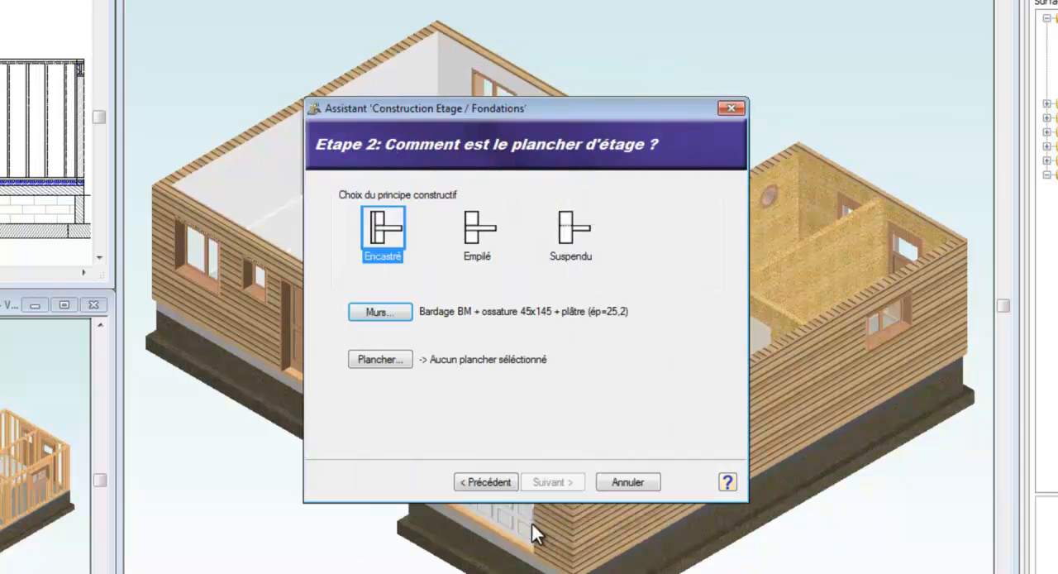
- Choose the non-insulated wood floor Solivage BM 45x220 mm + OSB 16 mm and generate the storey
click(382, 360)
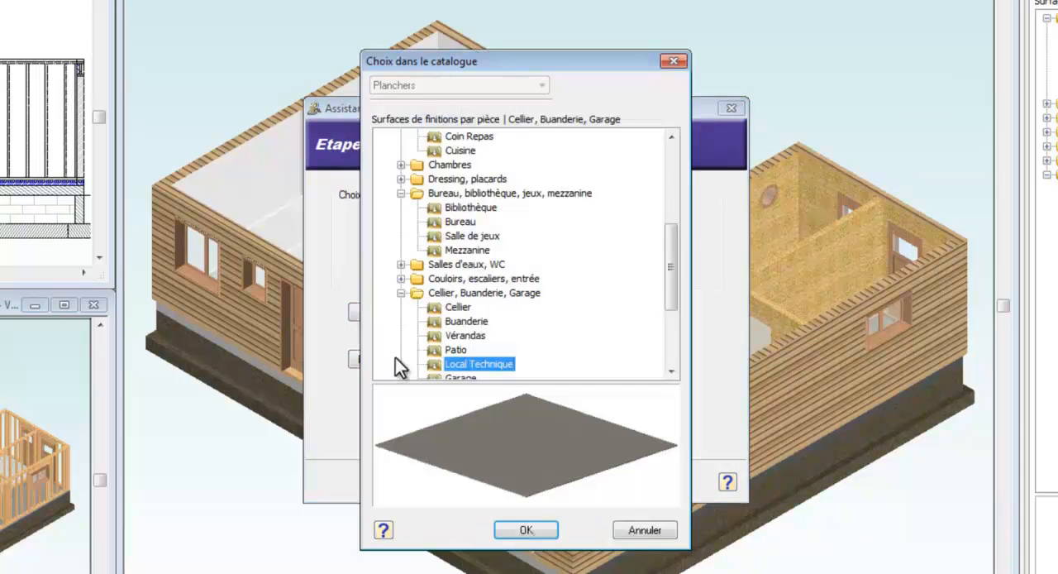
drag(673, 278, 671, 180)
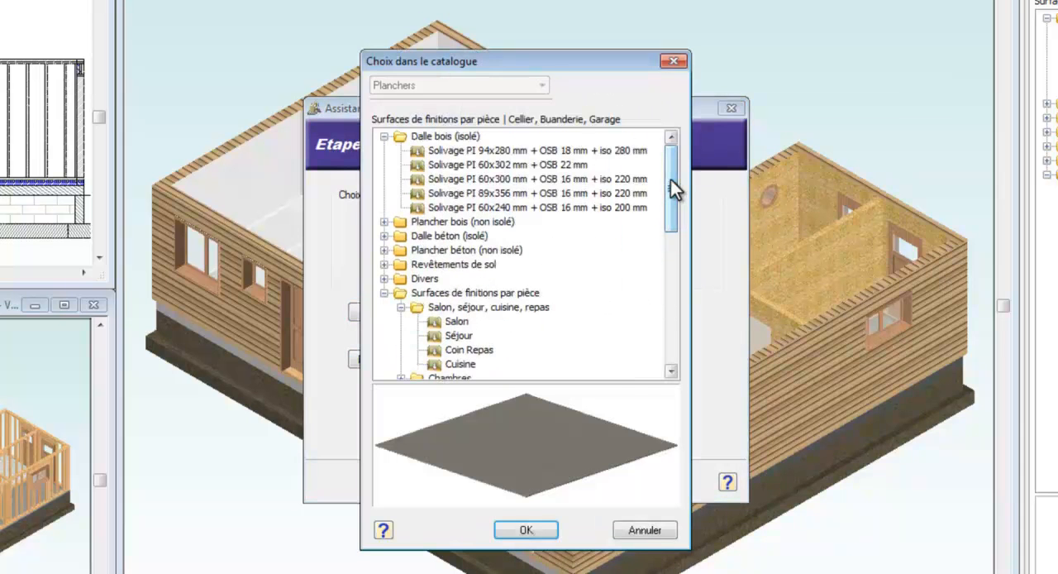
click(384, 223)
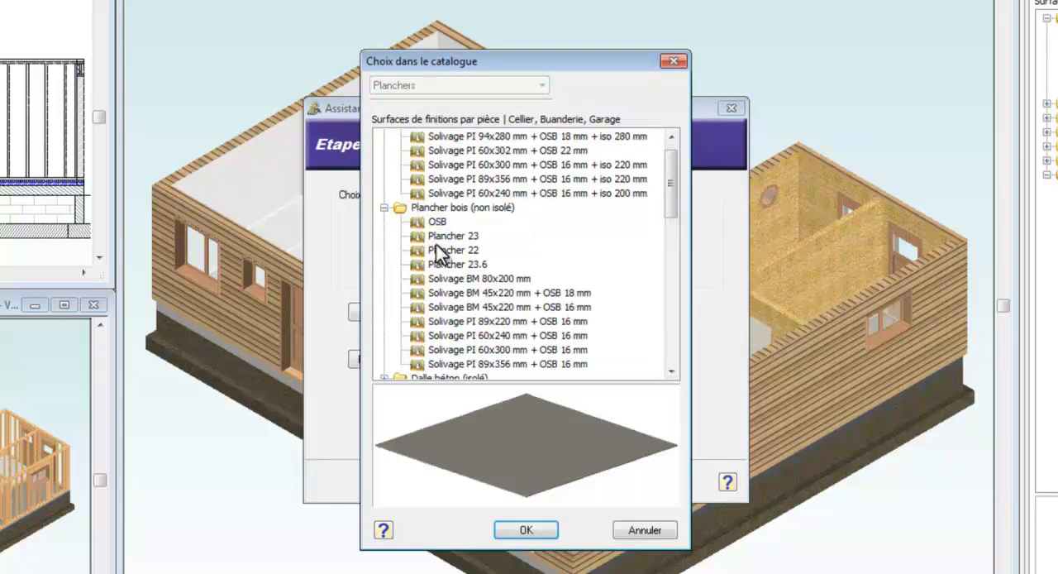
click(444, 291)
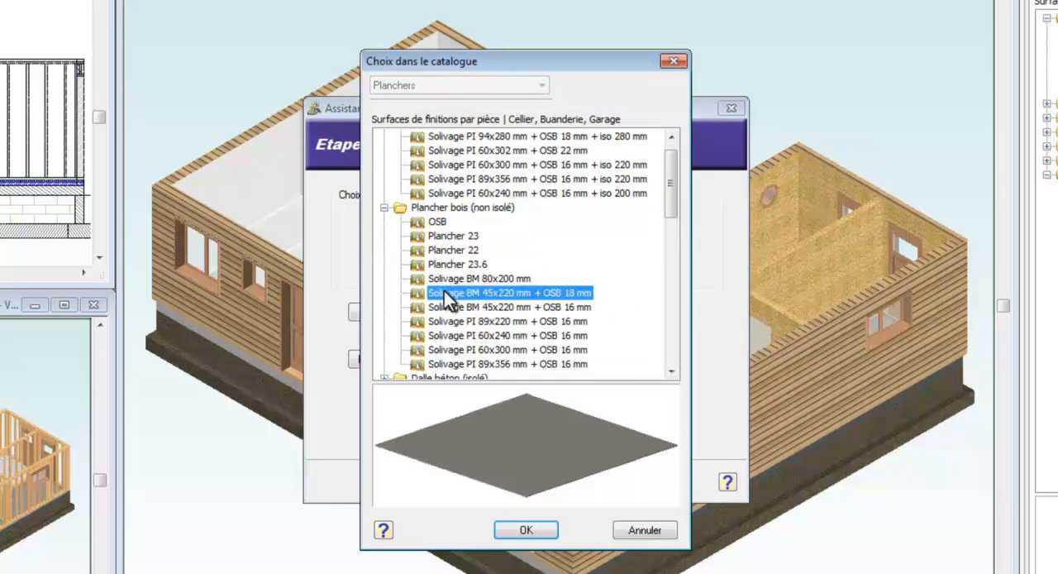
click(449, 310)
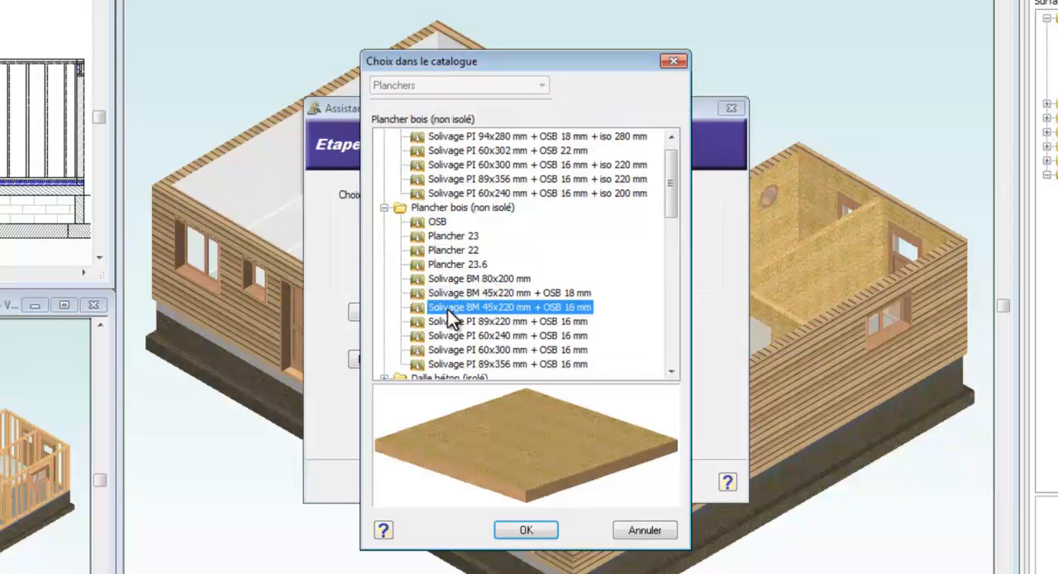
click(526, 530)
click(544, 483)
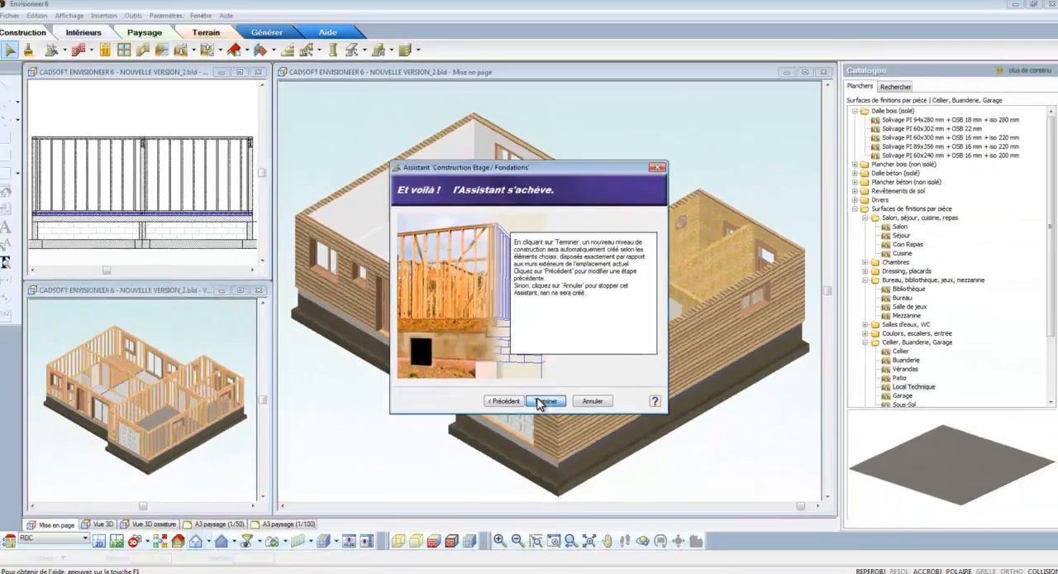
click(546, 483)
- Replace the joists in the upper-storey floor's framing options with the catalogue member Solive poutre en I 89x220 mm
click(482, 234)
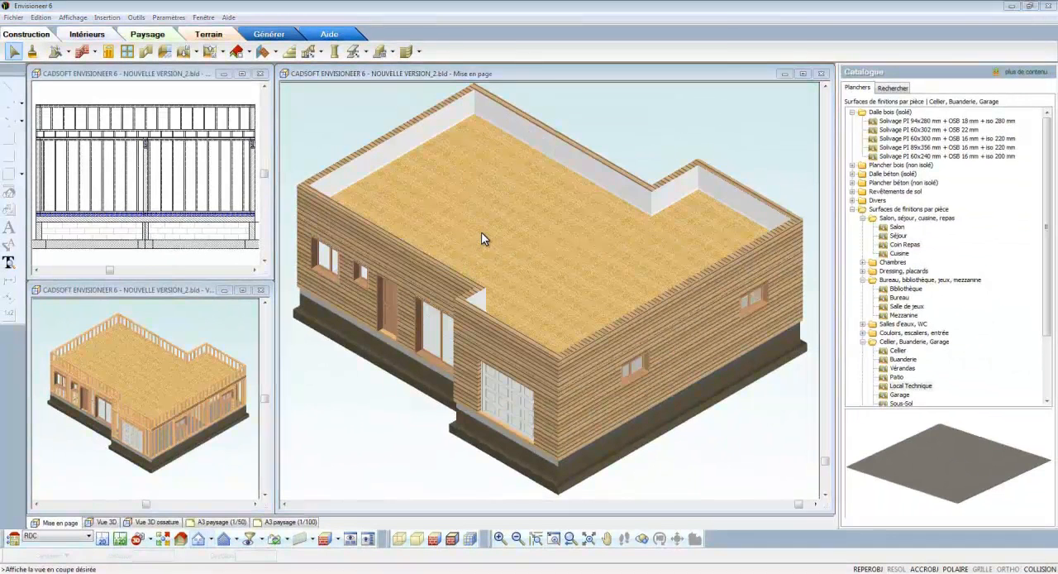
right_click(485, 236)
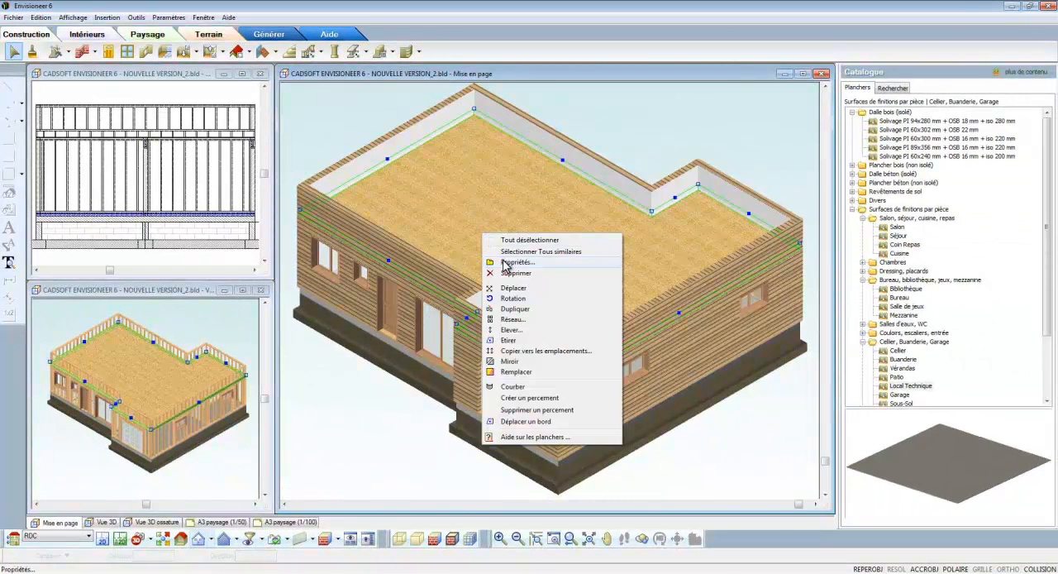
click(506, 263)
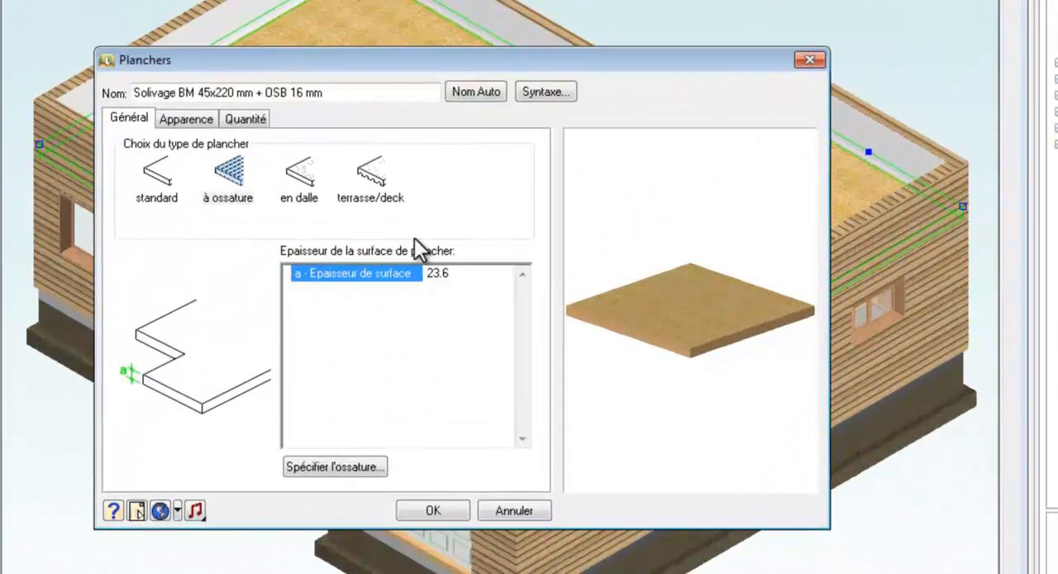
click(347, 465)
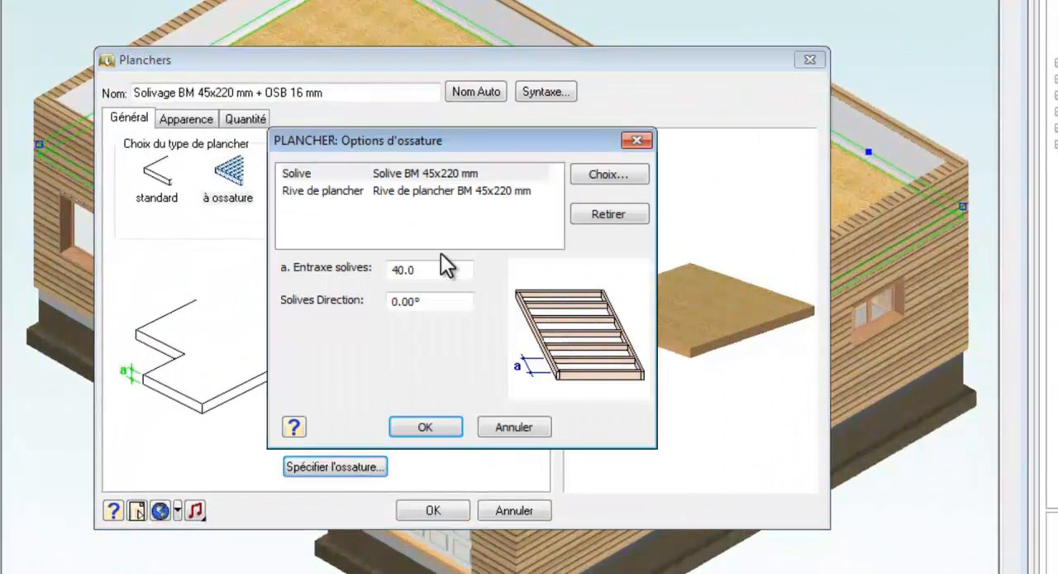
click(457, 174)
click(587, 174)
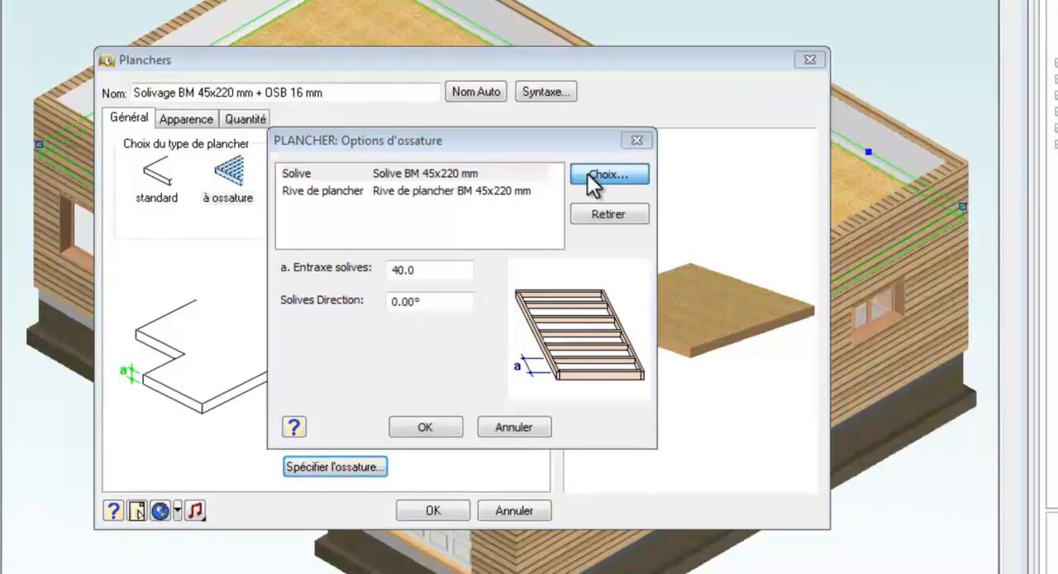
scroll(493, 219, down, 1)
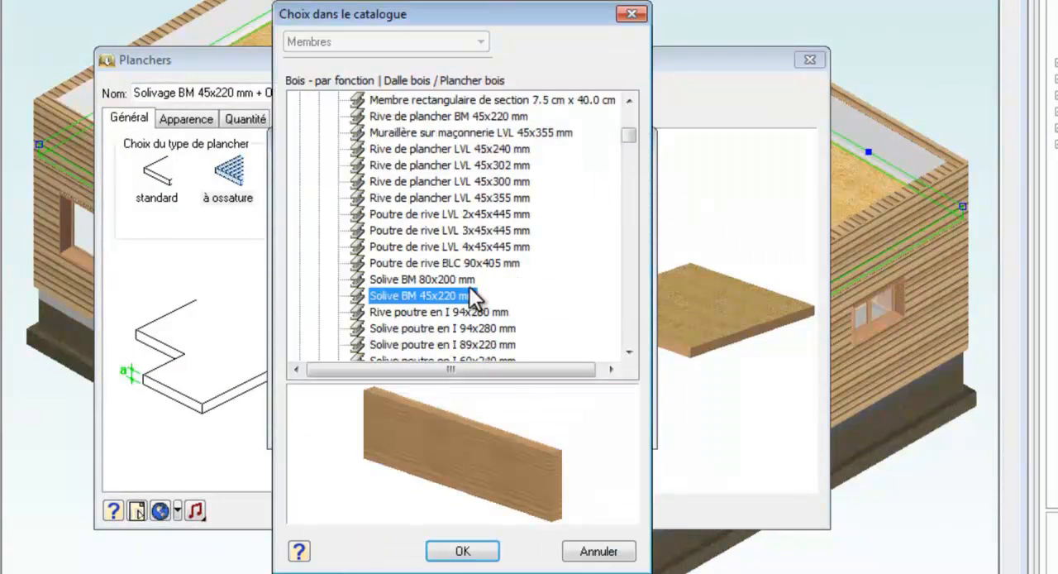
scroll(471, 301, down, 1)
click(462, 295)
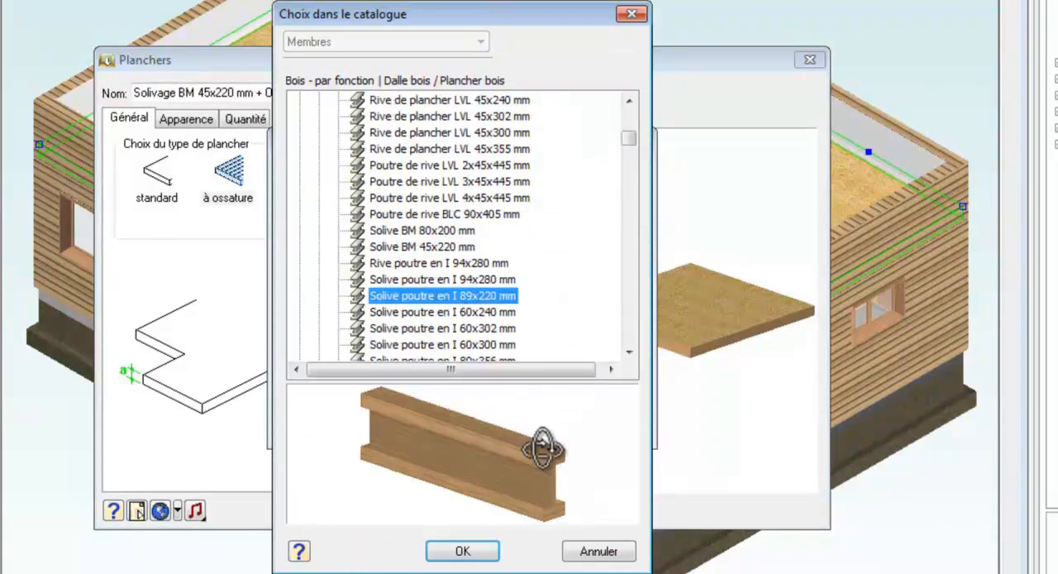
drag(548, 449, 521, 449)
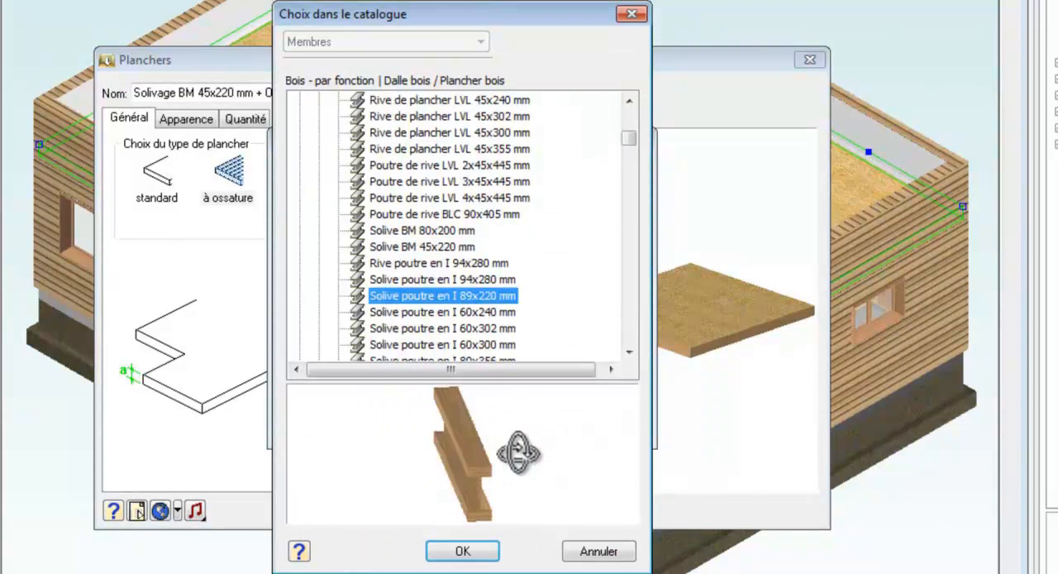
click(469, 551)
- Set the floor's joist spacing to 50 and the joist direction to 90°, and apply the floor properties
click(447, 270)
text(50)
key(Tab)
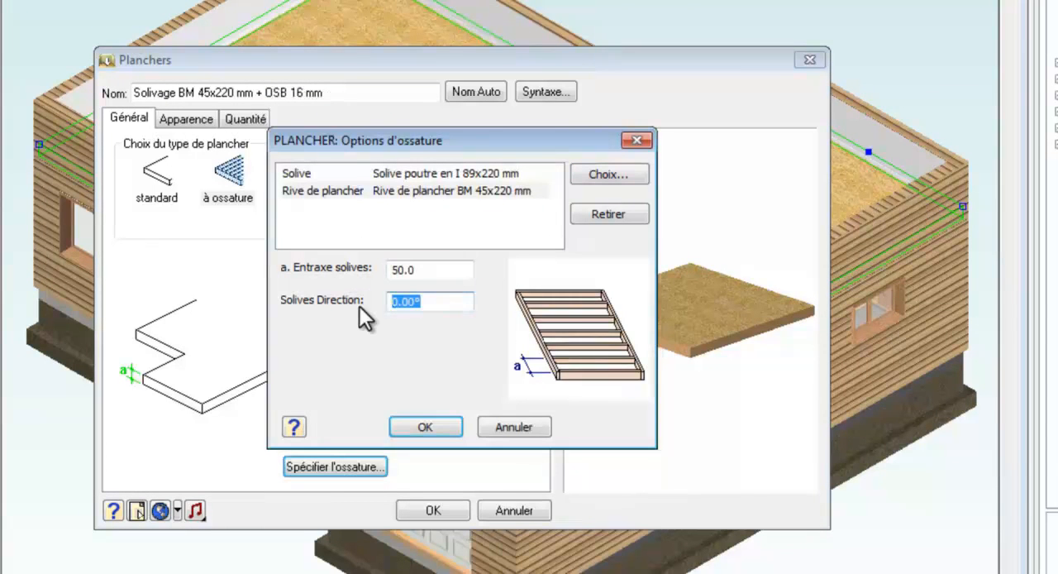
text(90)
click(431, 425)
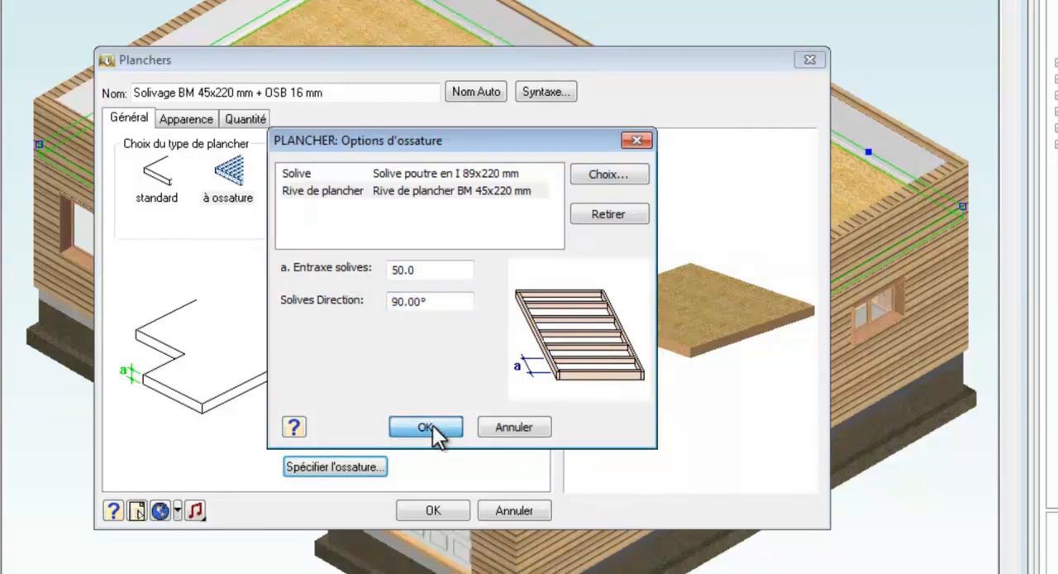
click(432, 510)
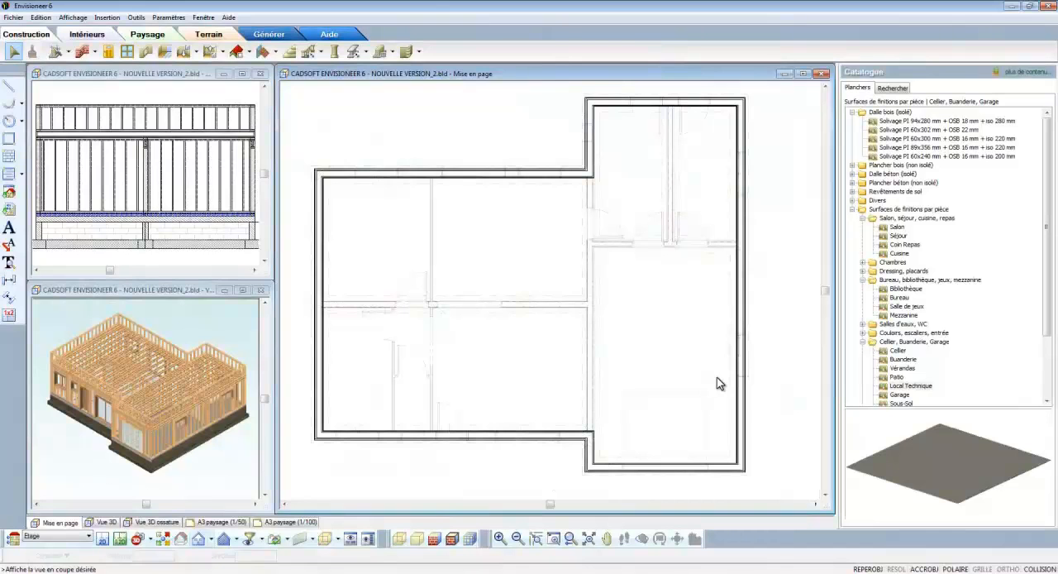
- Reshape the upper-storey floor so its outline covers only the main block and leaves out the garage wing
click(747, 361)
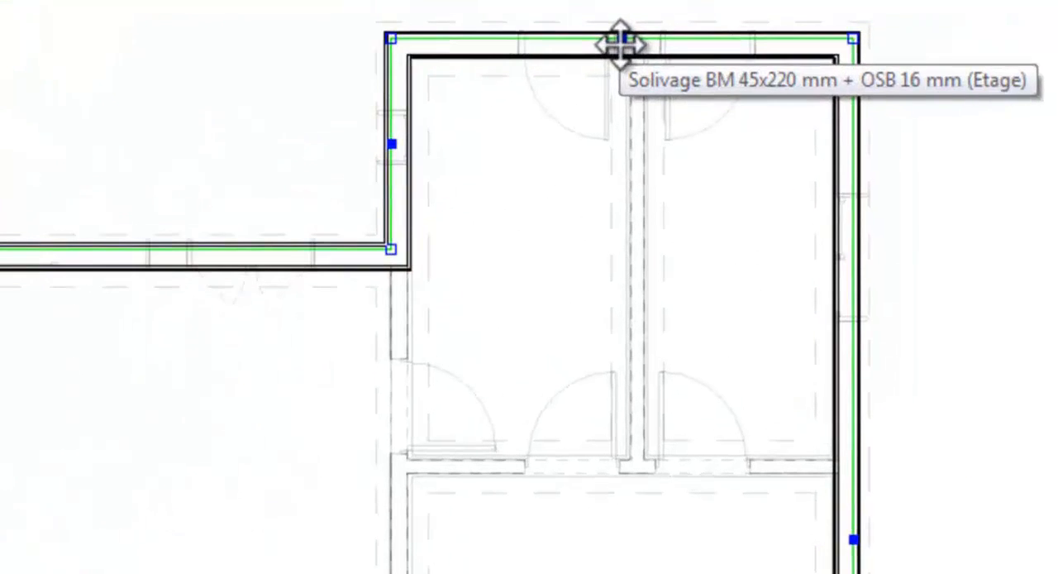
drag(620, 42, 392, 246)
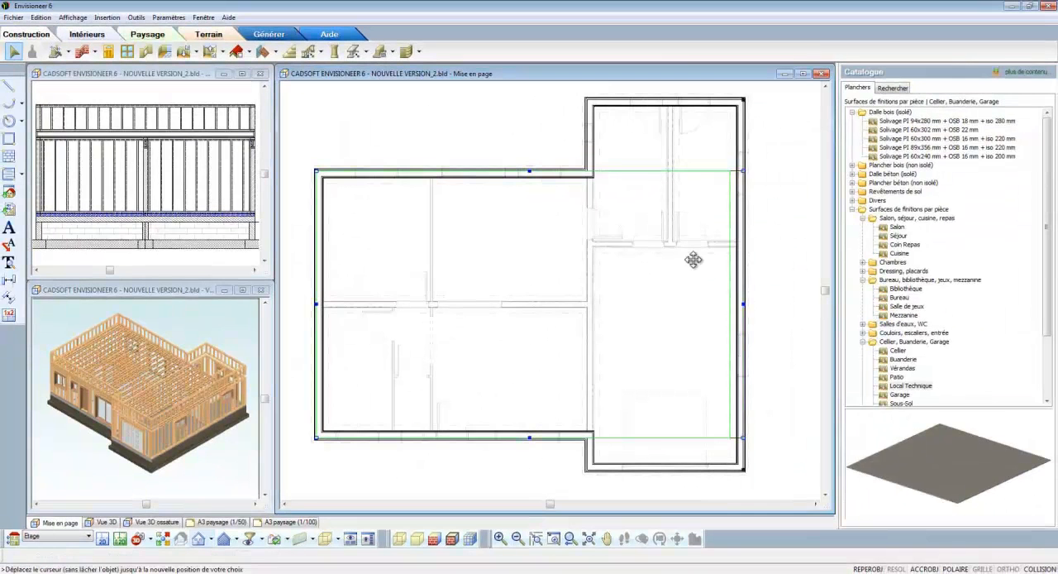
drag(693, 260, 587, 171)
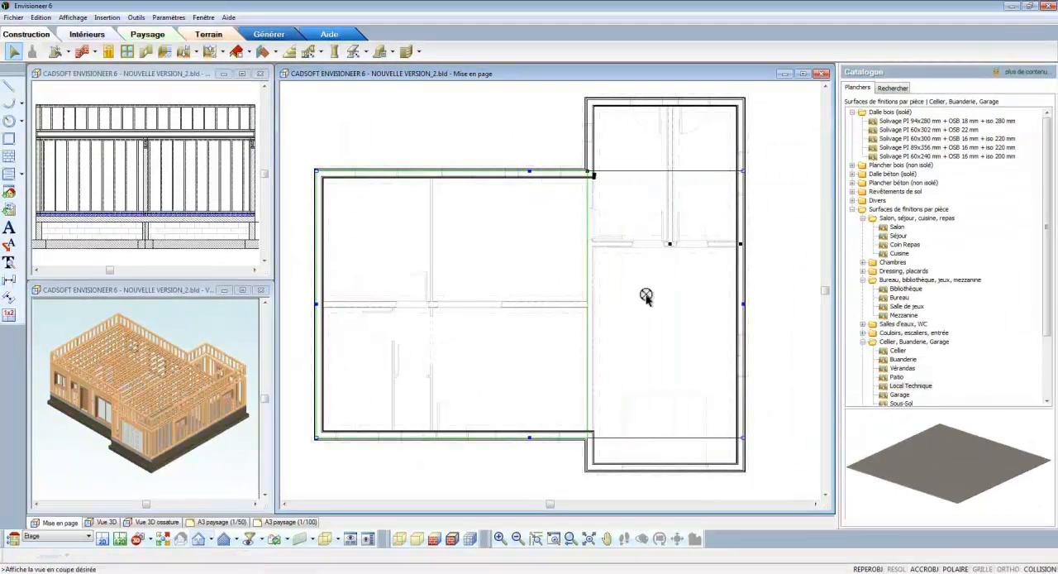
click(185, 332)
scroll(176, 391, up, 5)
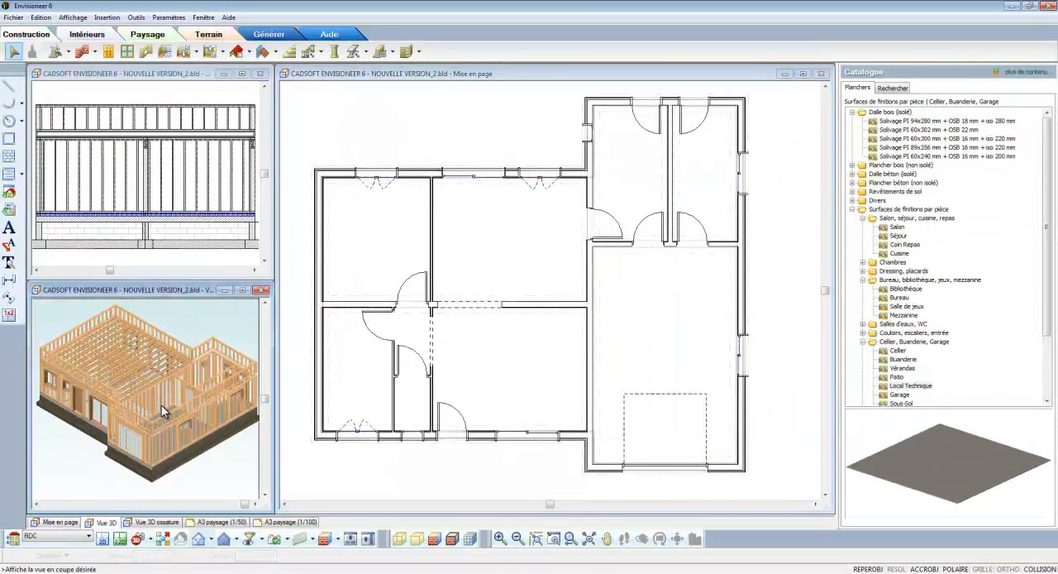
- Draw a Solivage BM 45x220 mm + OSB 16 mm floor by points around the four outer corners of the garage wing
click(695, 350)
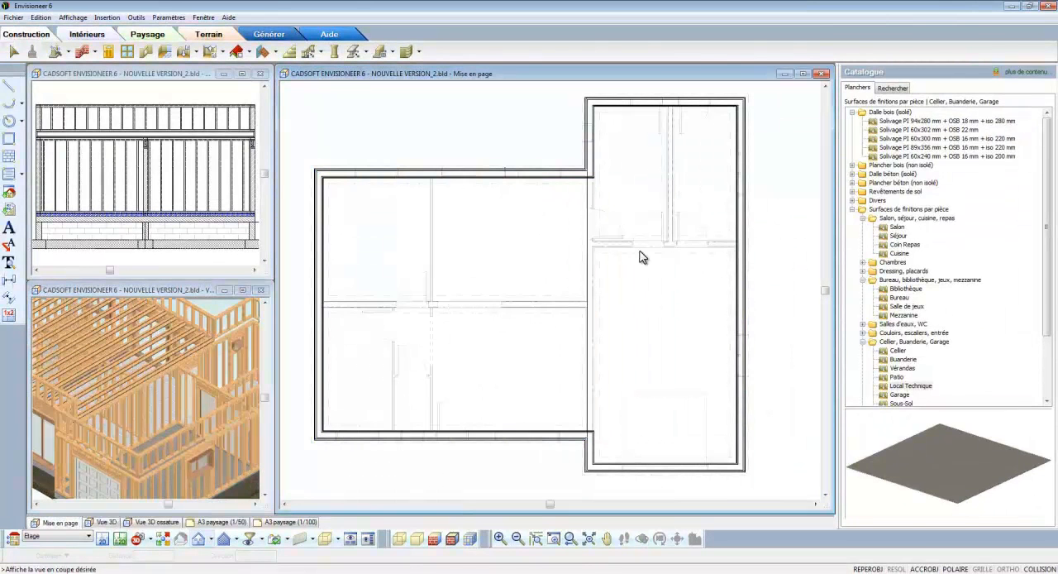
click(192, 51)
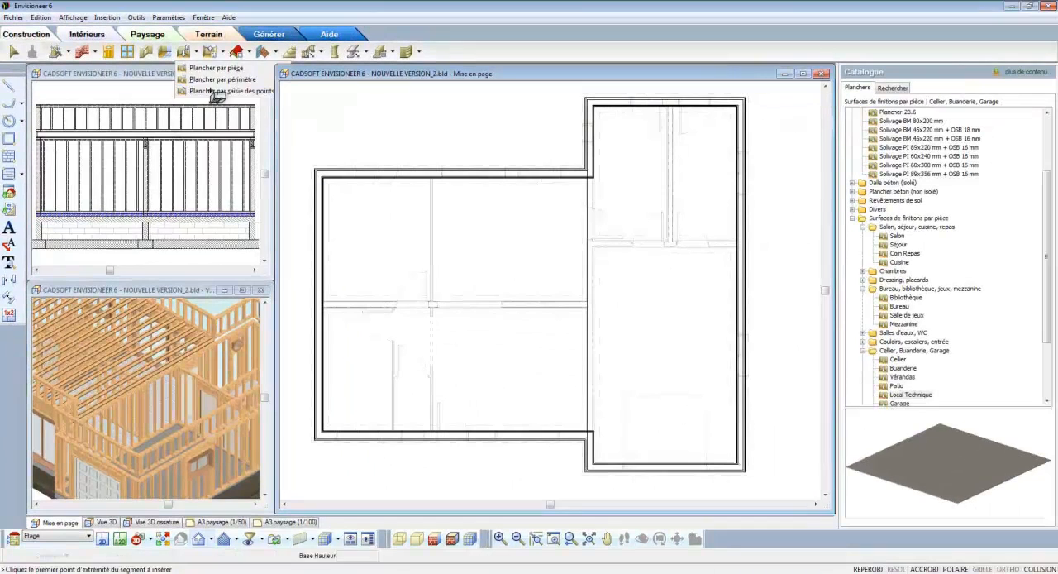
click(291, 126)
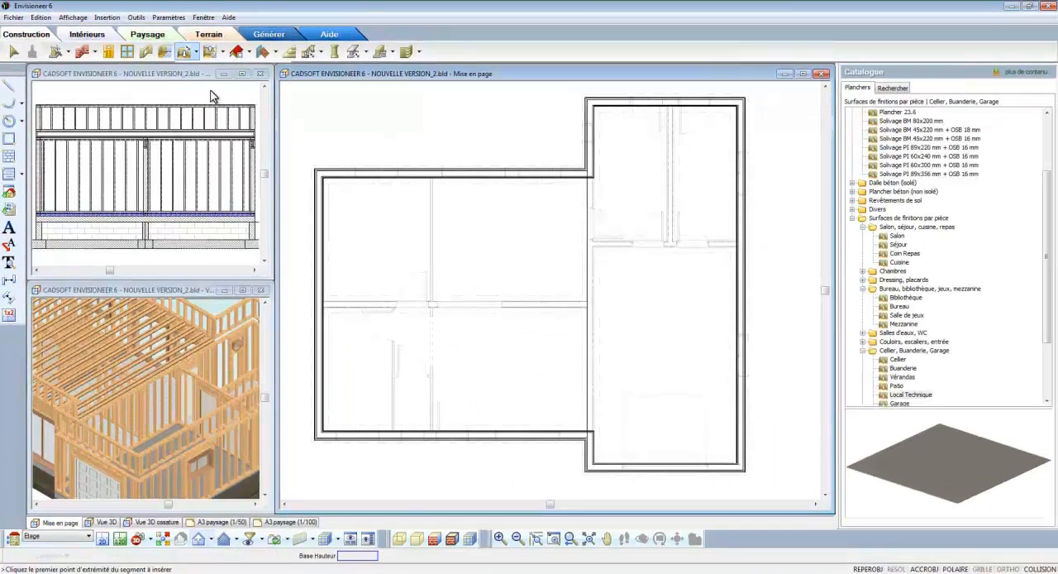
click(942, 132)
click(947, 139)
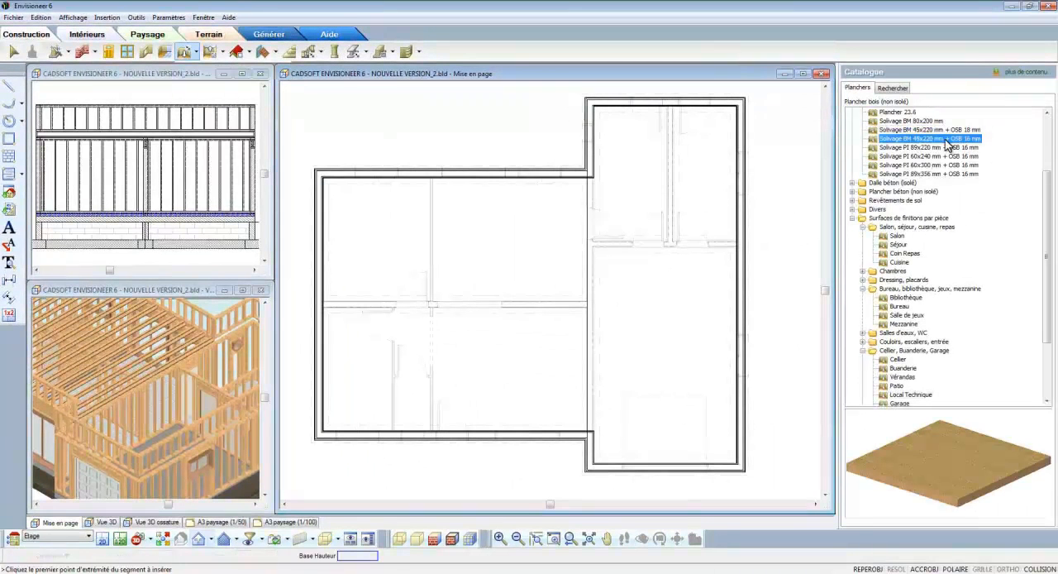
click(587, 100)
click(744, 101)
click(744, 468)
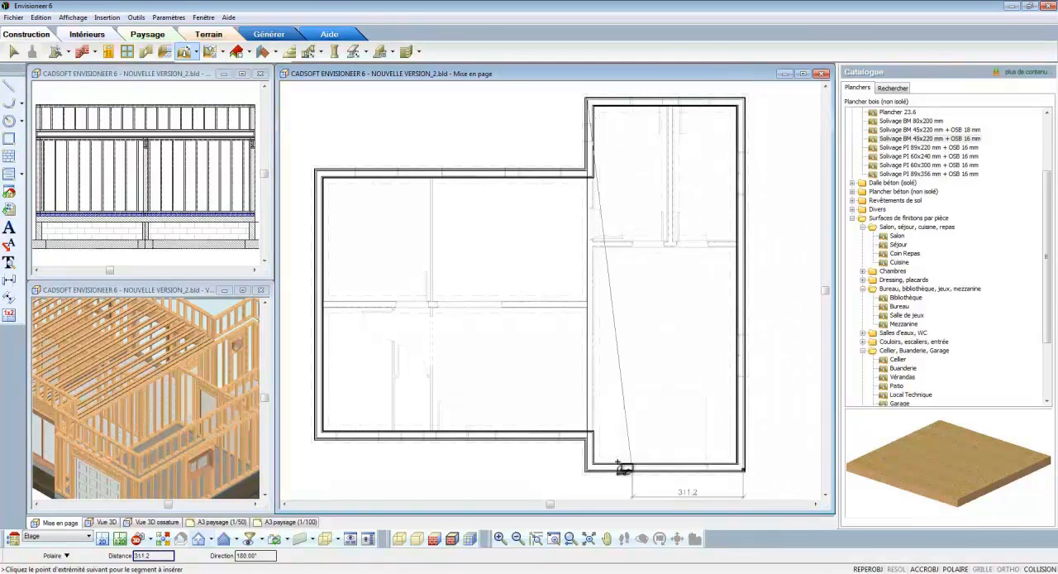
click(589, 468)
right_click(591, 471)
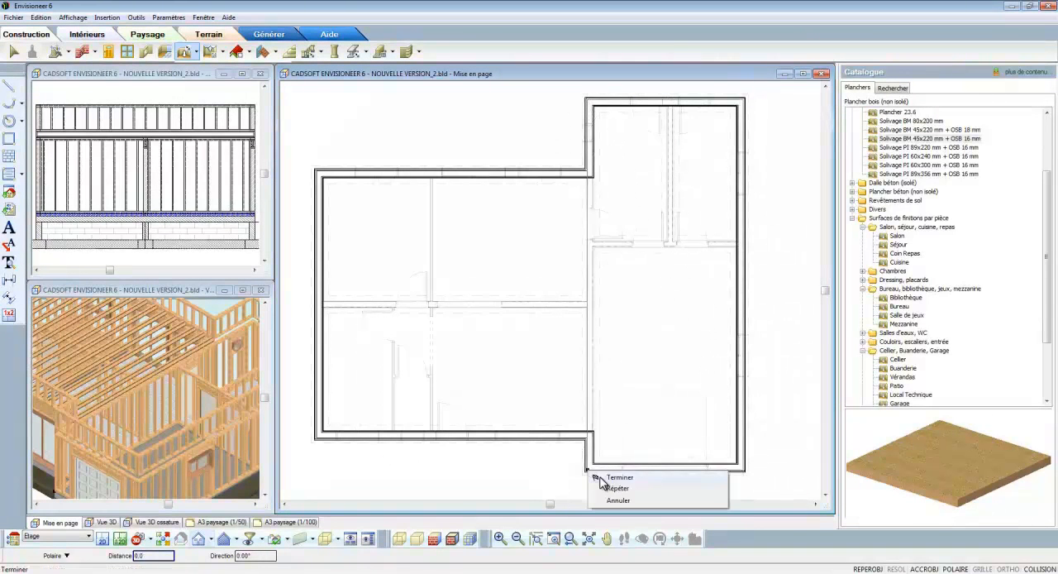
click(616, 478)
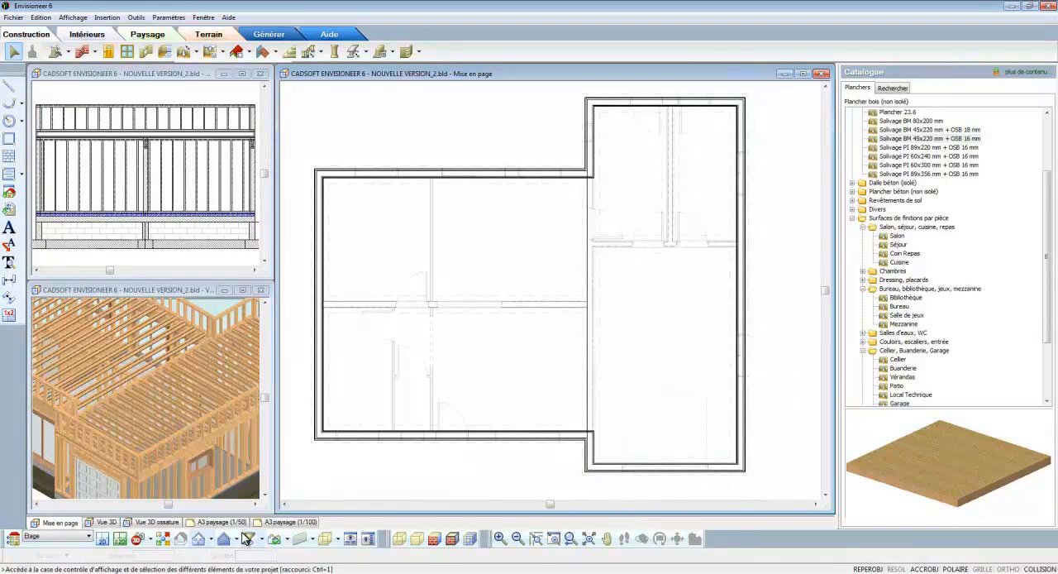
- Extend the main floor's rear edge outward as an overhang and pull the wing's upper rear wall back to the interior partition
click(163, 542)
click(549, 306)
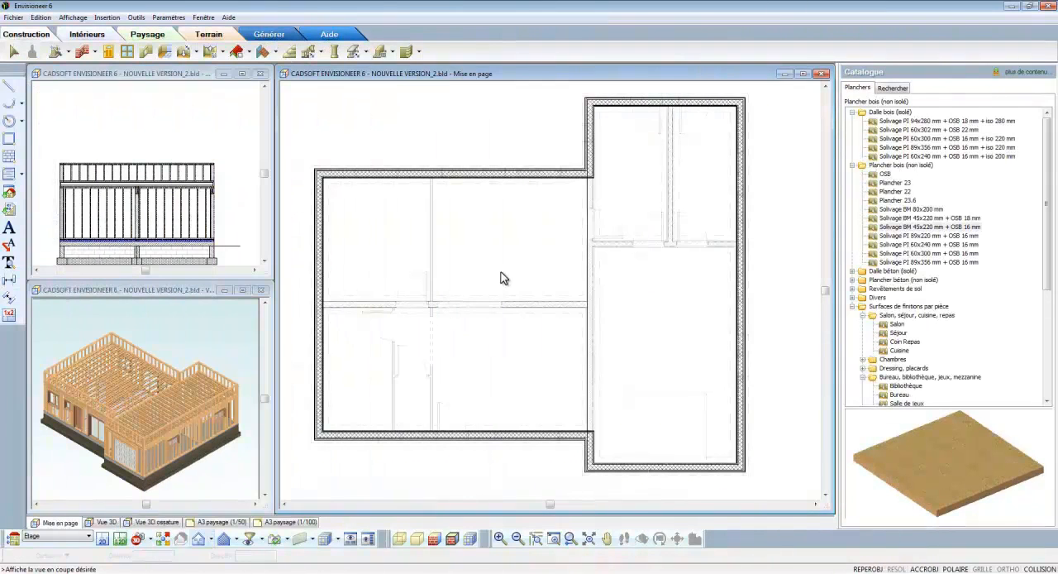
click(492, 174)
drag(453, 171, 590, 141)
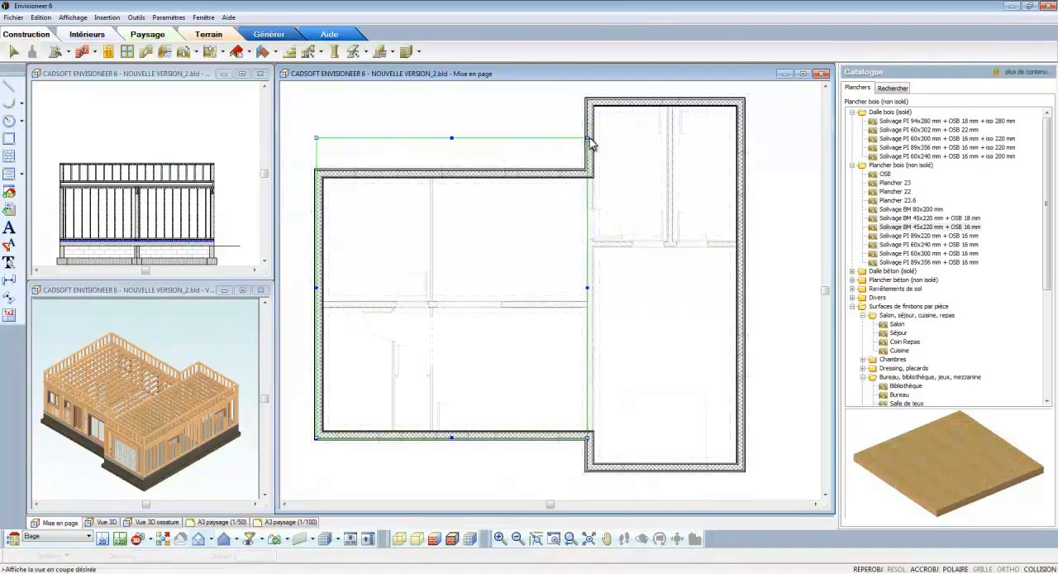
click(667, 103)
drag(666, 104, 668, 244)
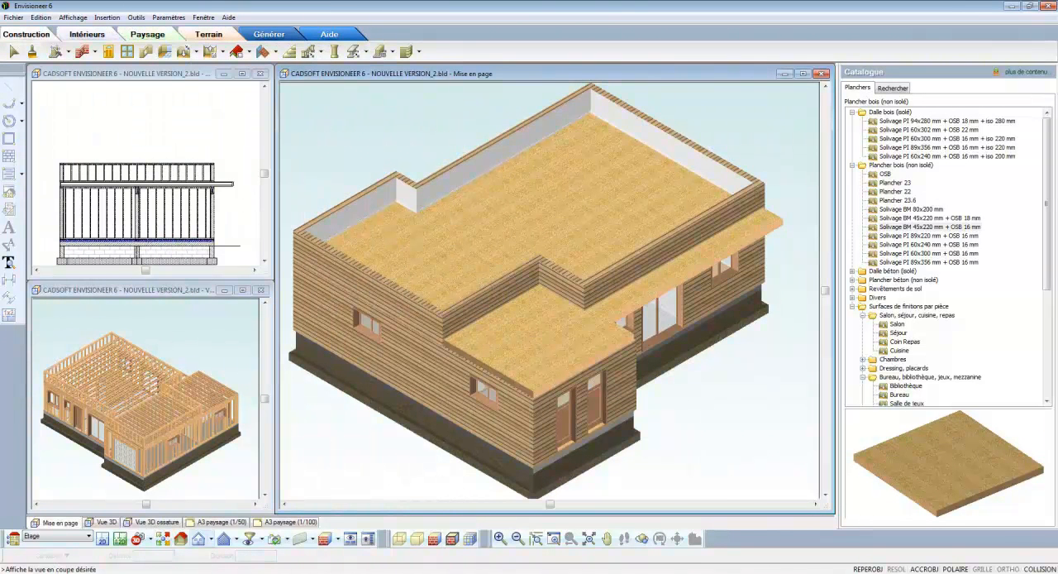
- Generate an automatic roof over the upper storey using Tuile béton grand moule pureau plat (10 u au m²)
click(248, 52)
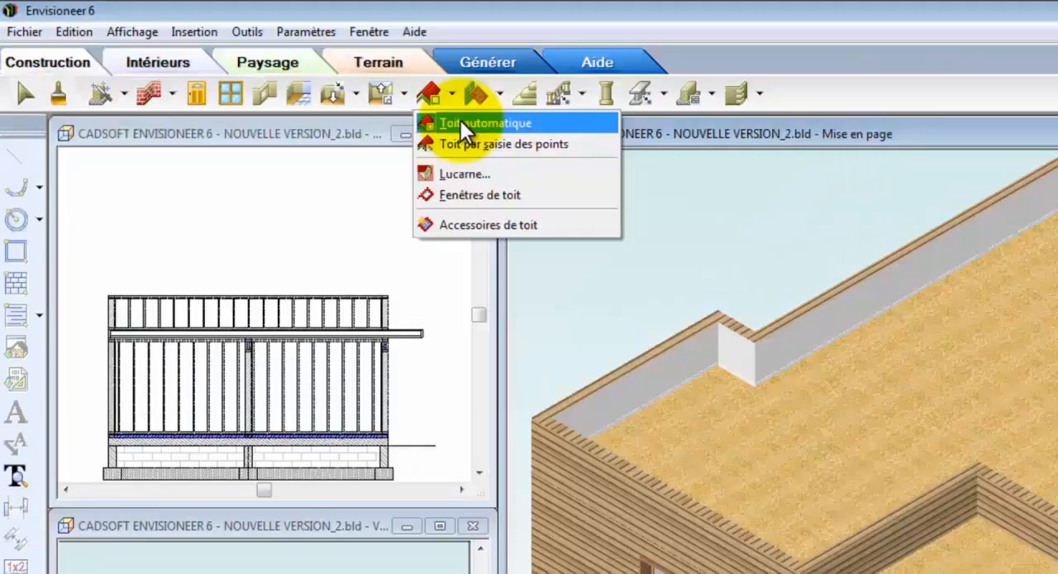
click(689, 183)
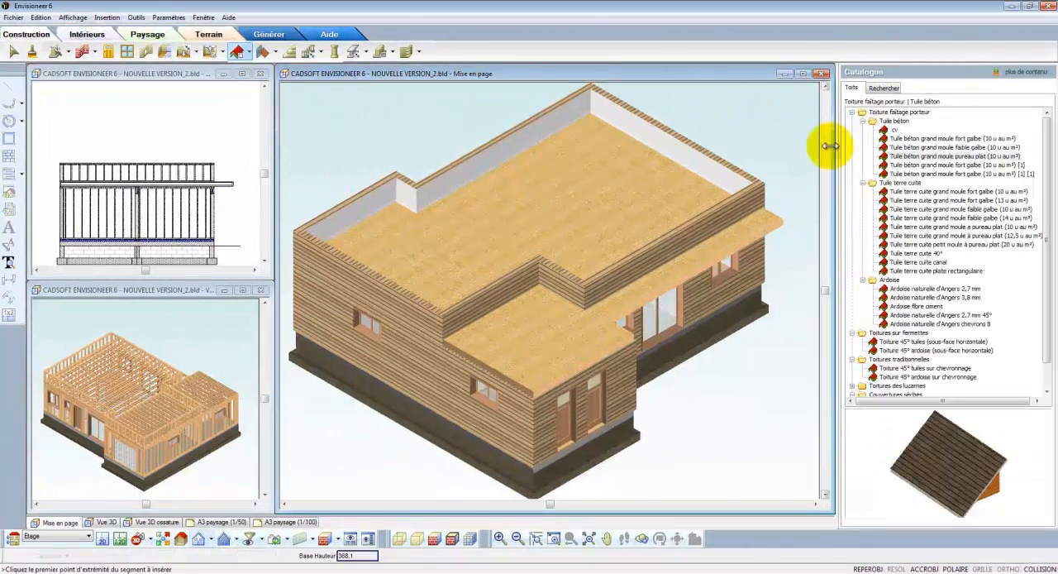
click(891, 156)
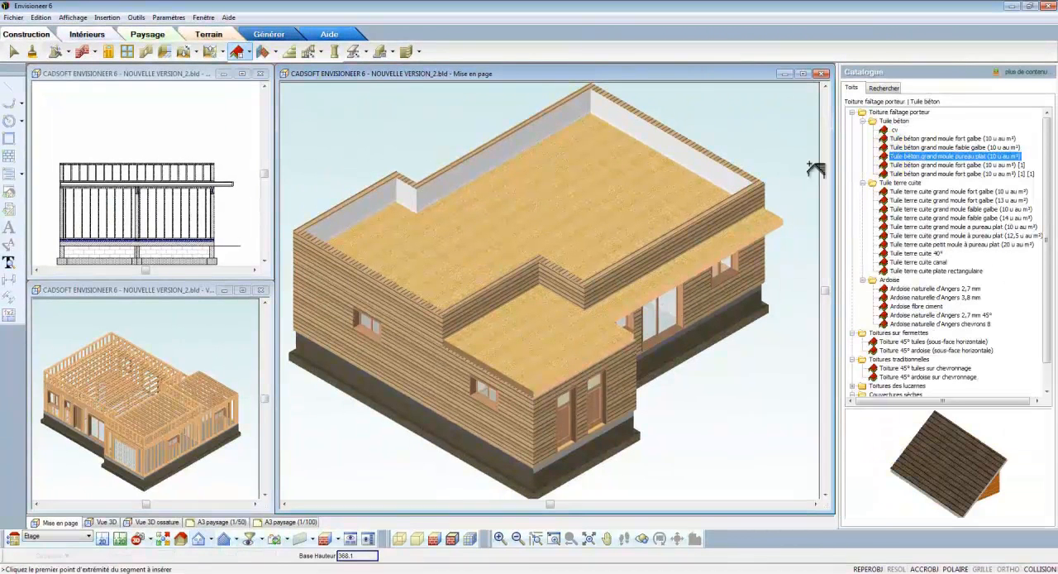
click(662, 203)
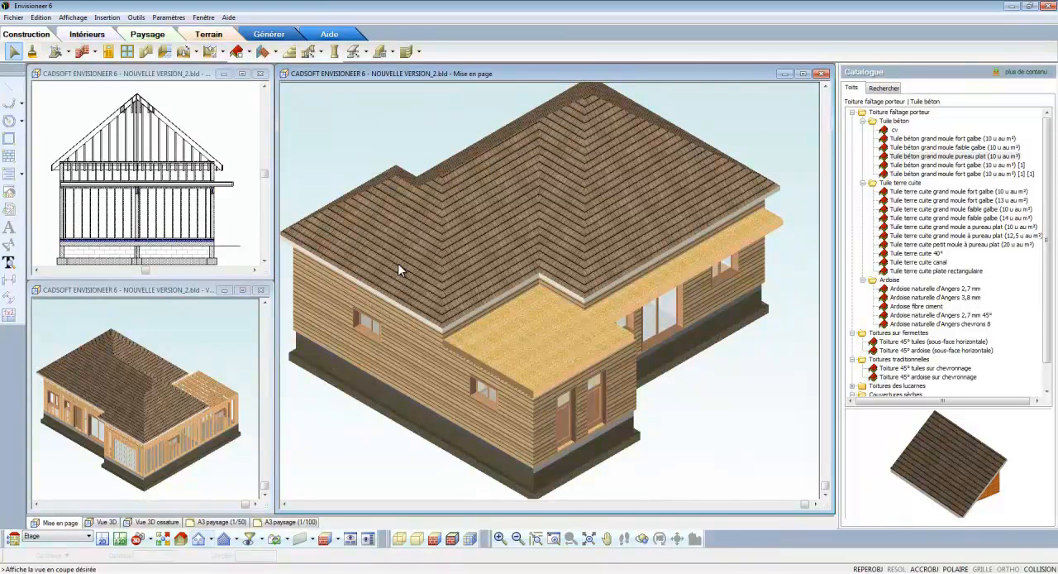
- Turn the end slopes of the upper-storey roof into gables (pignon) with an overhang of 30
click(398, 269)
scroll(406, 271, down, 4)
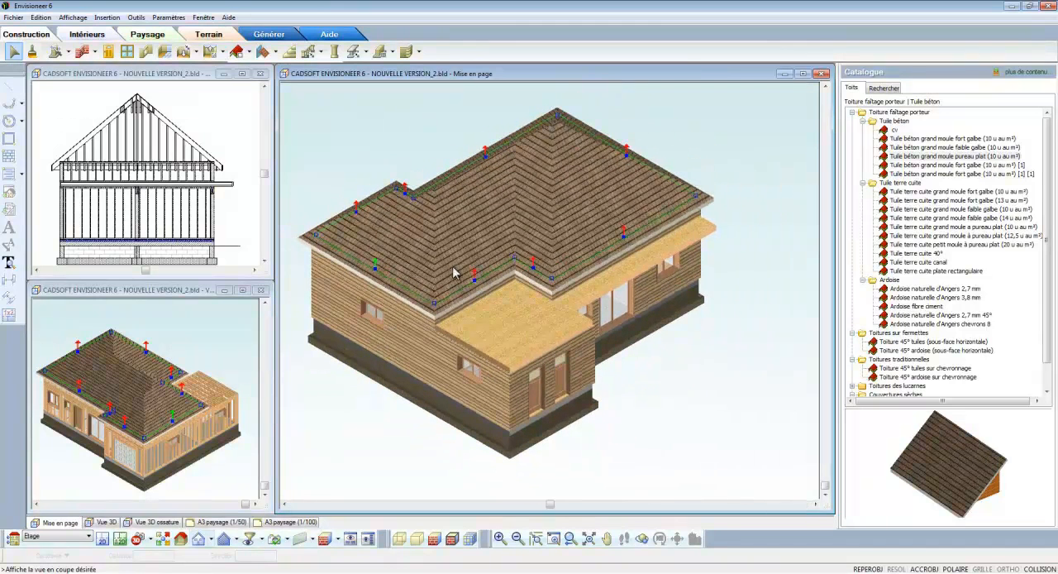
click(626, 151)
right_click(435, 164)
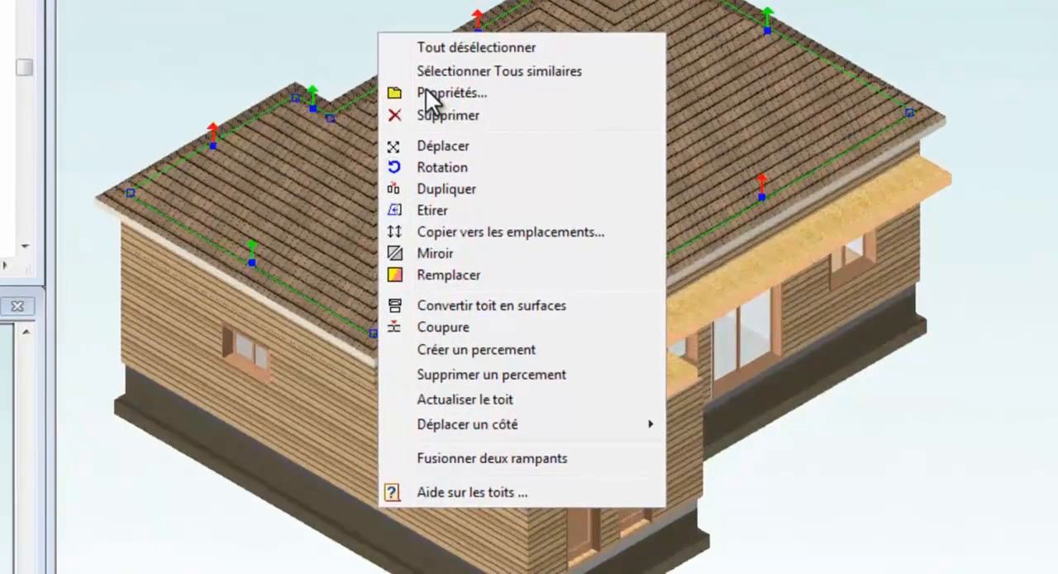
click(467, 187)
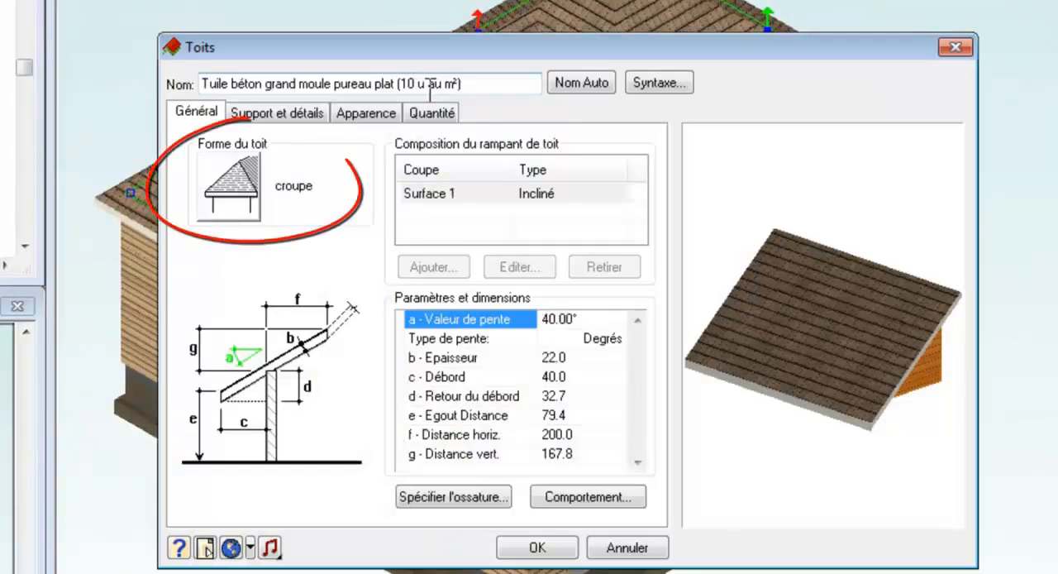
click(233, 198)
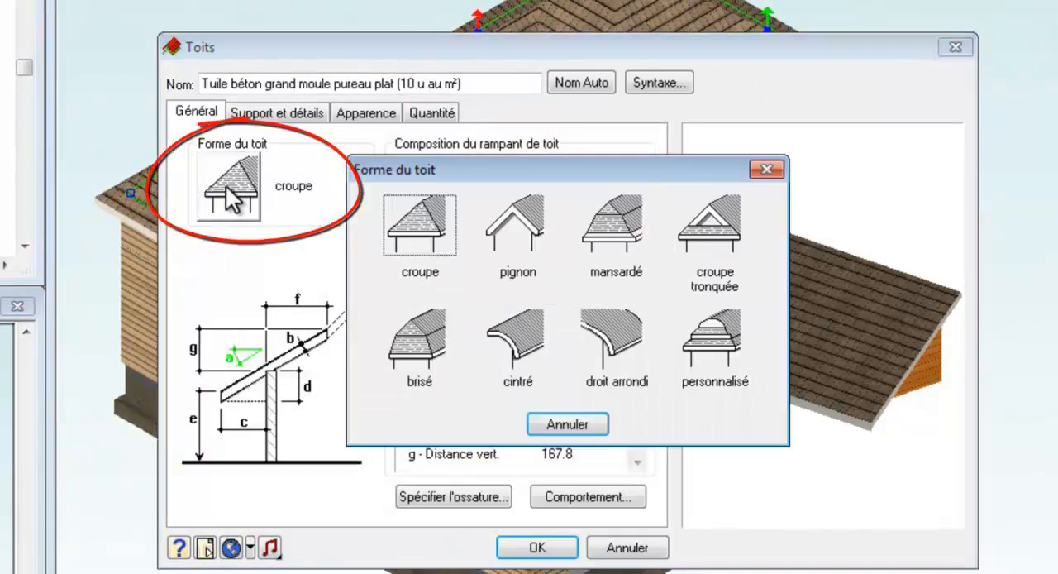
click(507, 231)
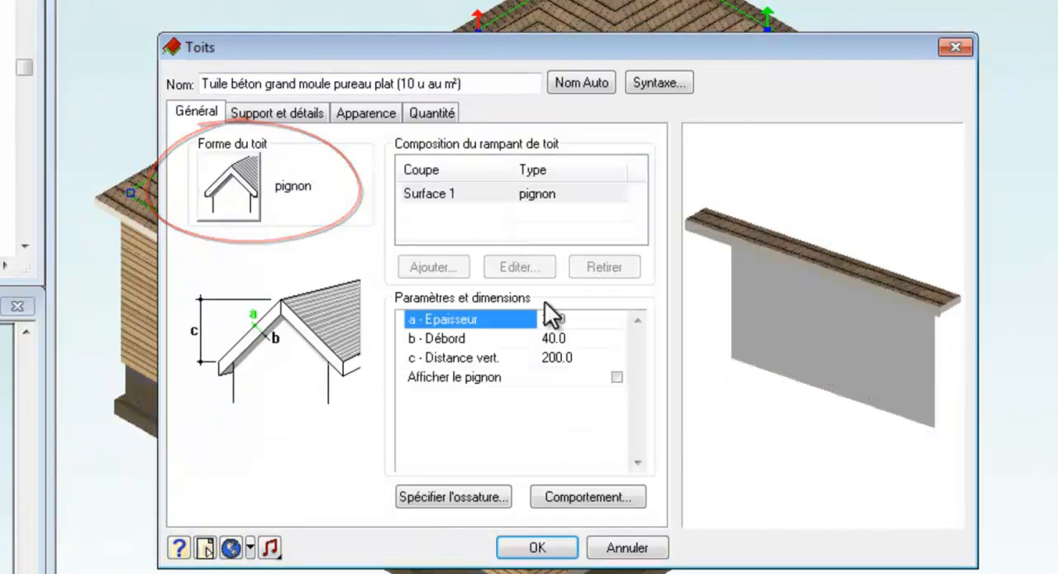
click(555, 339)
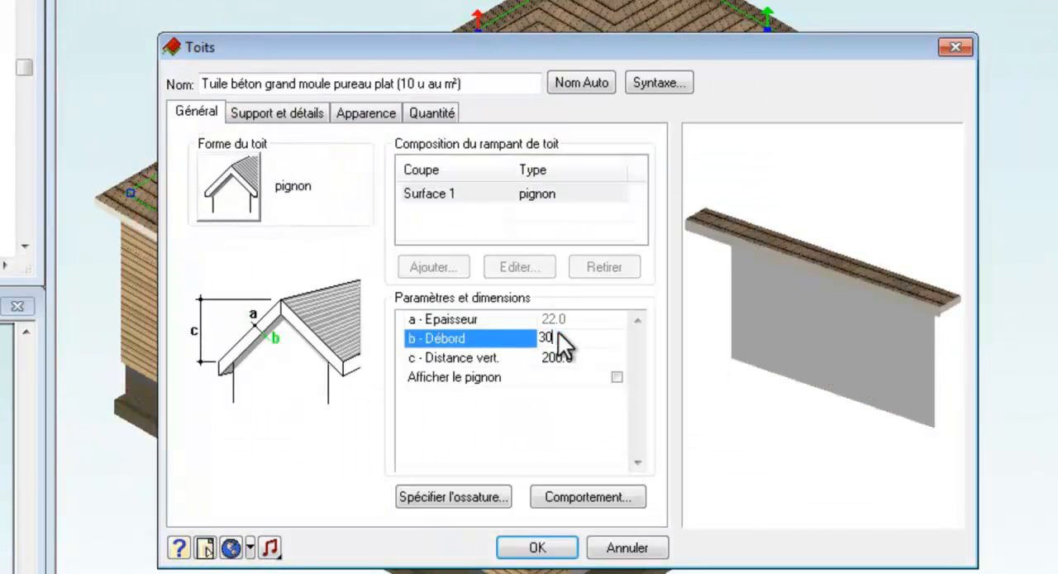
click(548, 547)
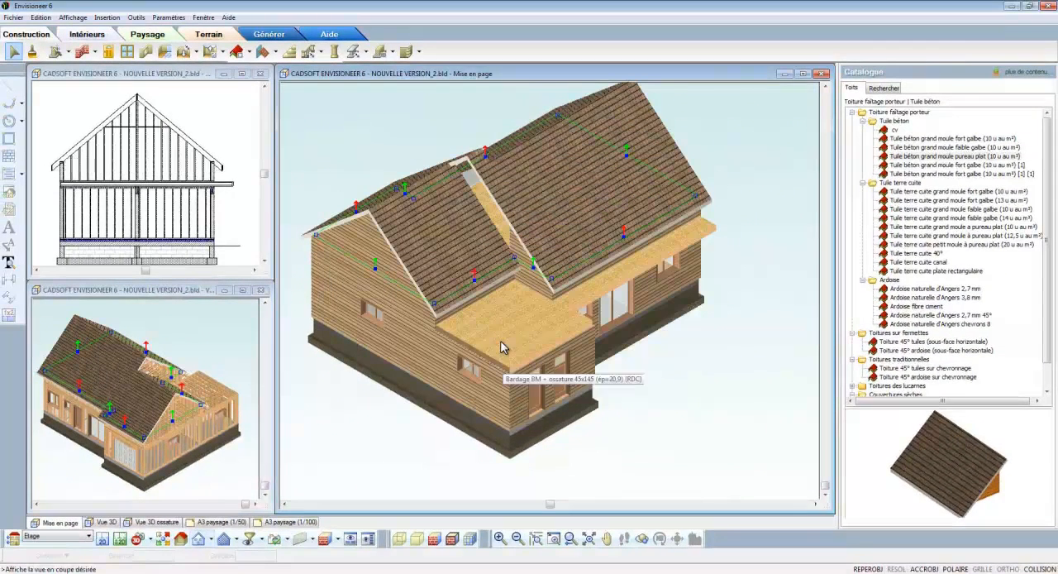
- Set the remaining roof slopes' support height to 140, and both their notch depth (encastrement) and bearing width (assise) to 0
right_click(487, 156)
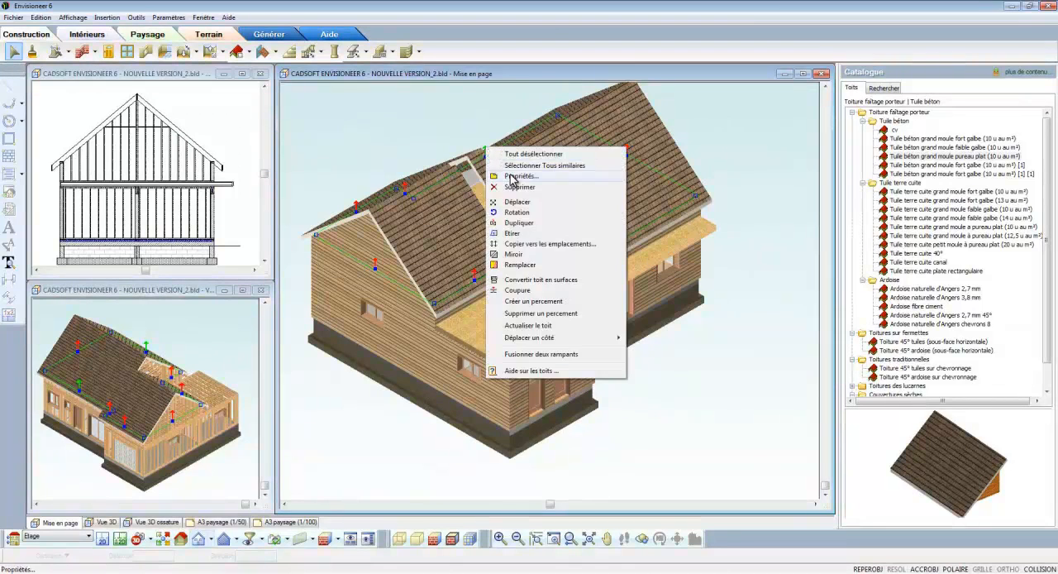
click(516, 176)
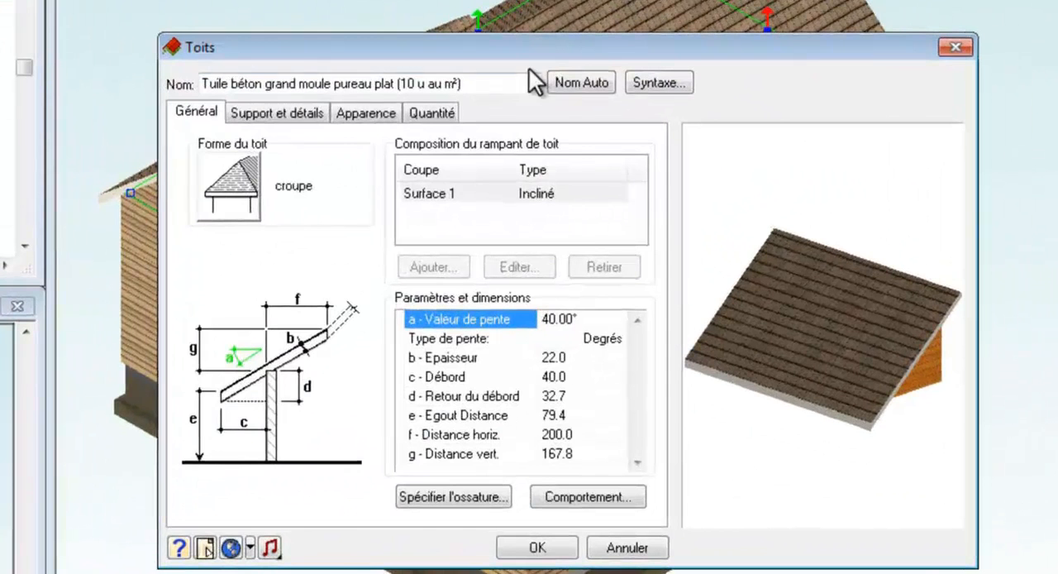
click(305, 113)
drag(579, 196, 547, 193)
text(140)
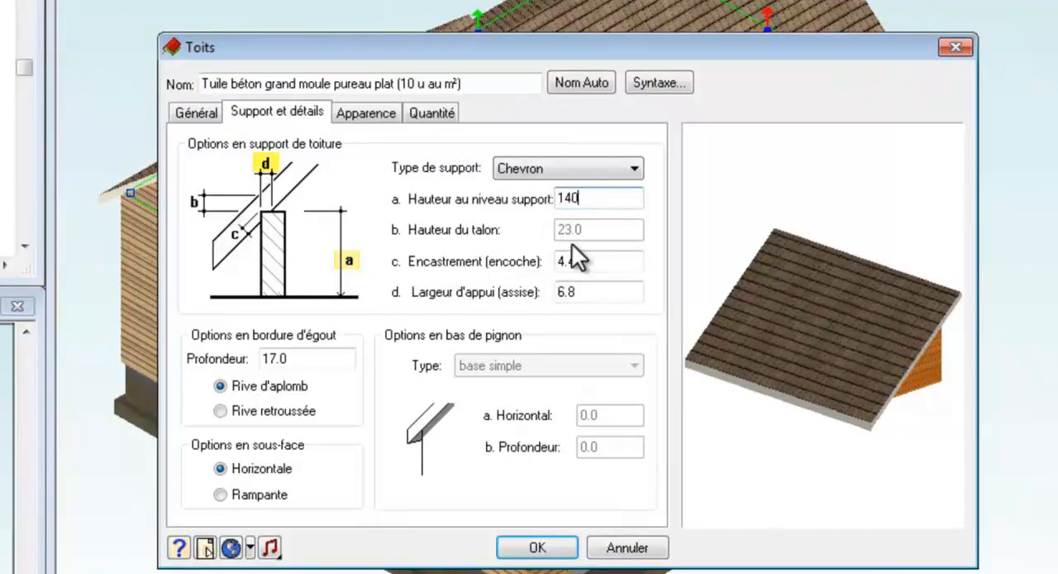
click(592, 292)
text(0)
double_click(588, 261)
text(0.0)
- Set the slopes' pitch to 45° and their eave overhang (débord) to 50, and apply the roof changes
click(198, 113)
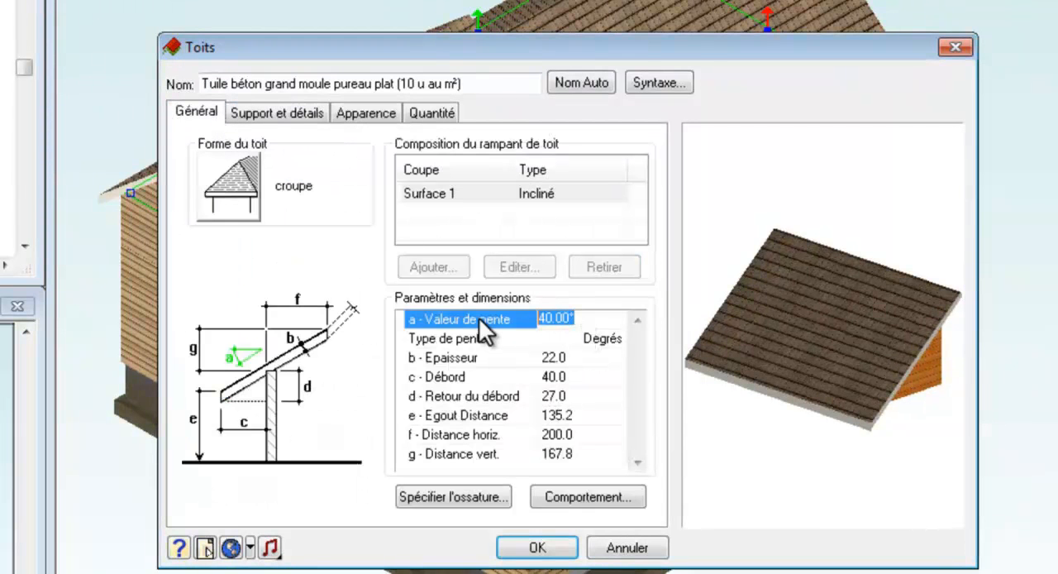
text(45)
click(575, 374)
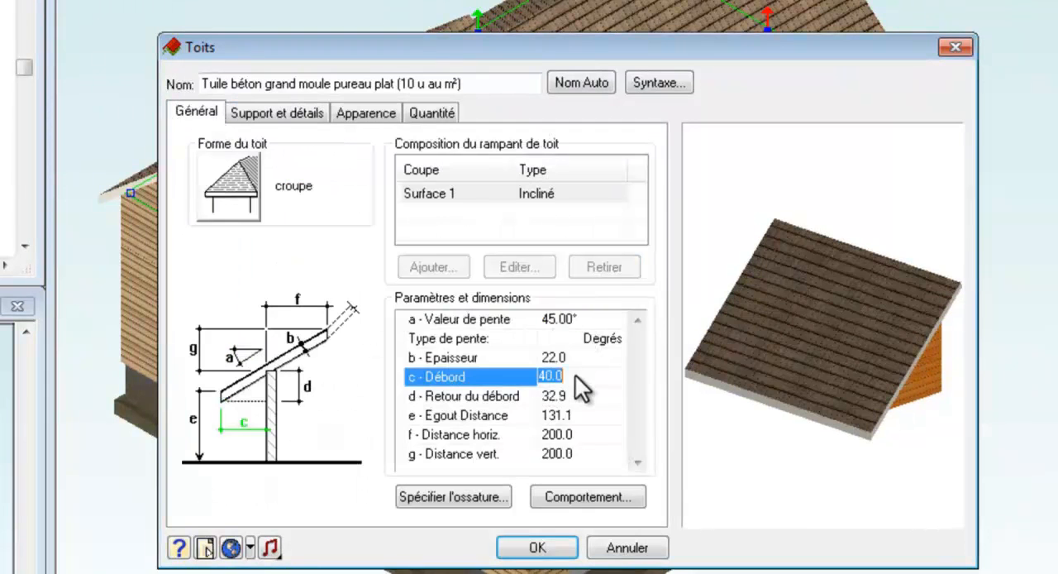
text(50)
click(576, 357)
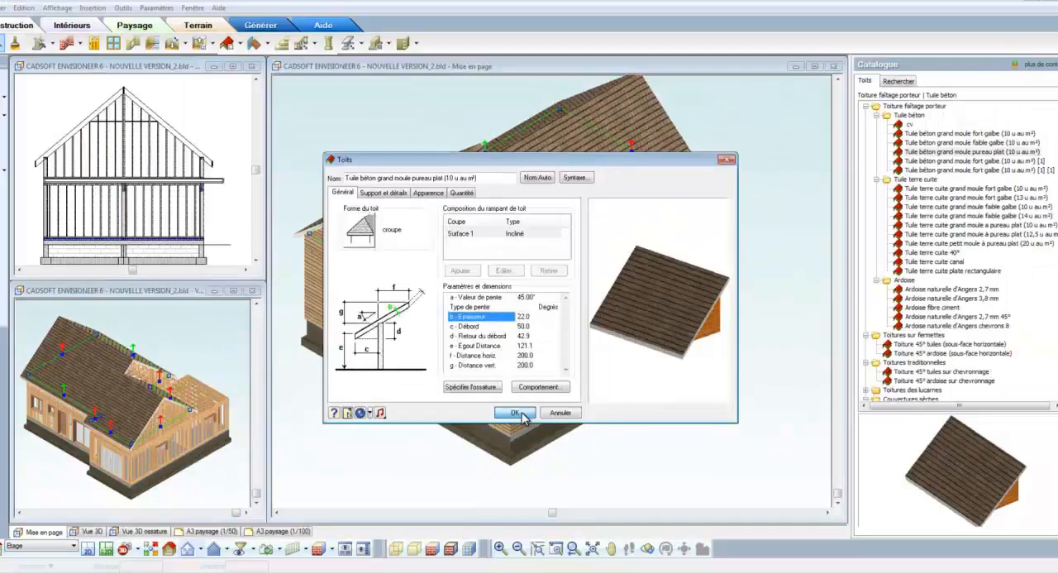
click(537, 548)
- Merge the two rear roof slopes, one over the main block and one over the set-back section
right_click(601, 285)
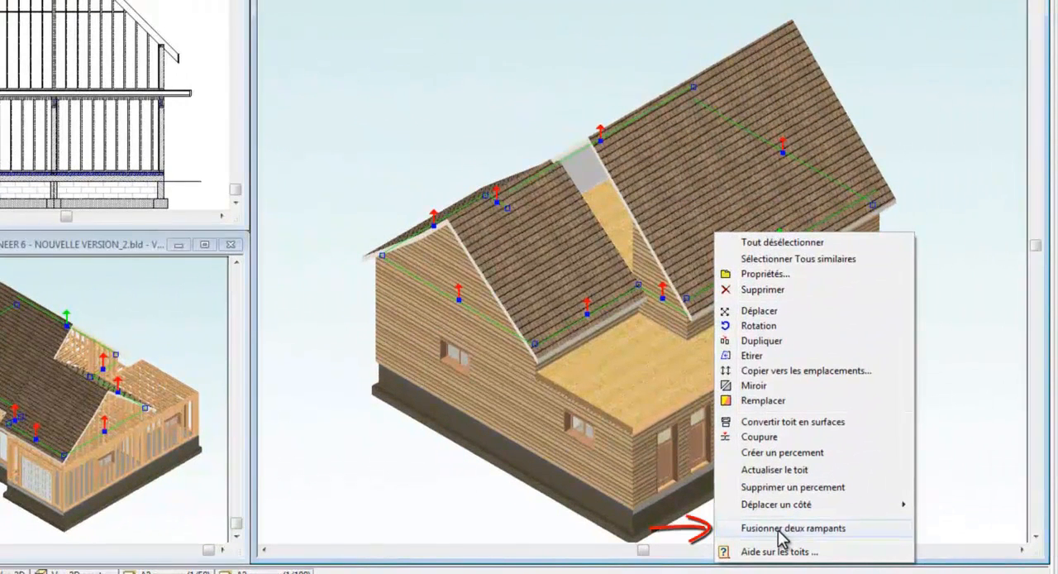
click(777, 529)
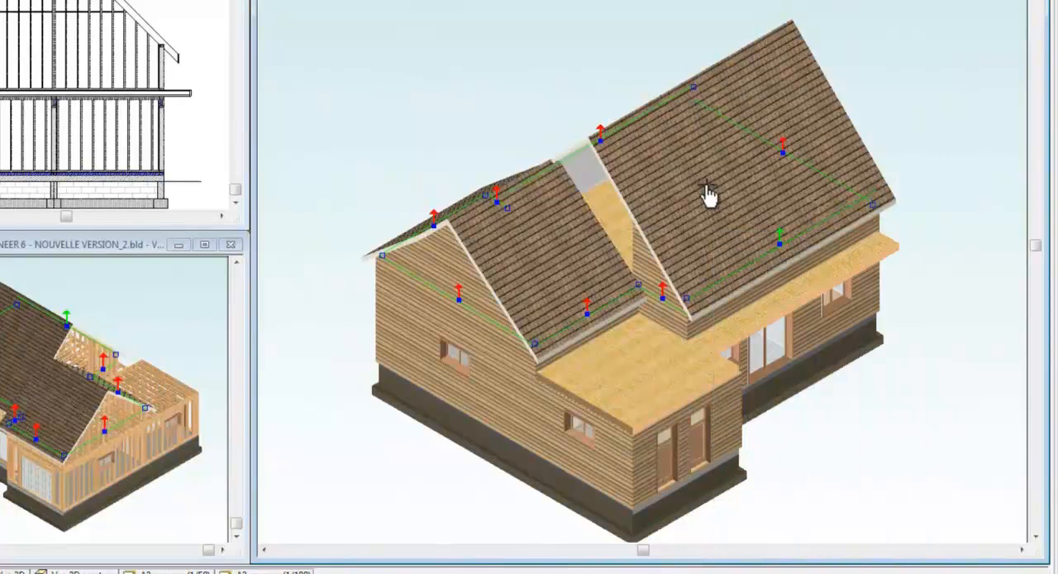
click(576, 256)
right_click(582, 255)
click(596, 263)
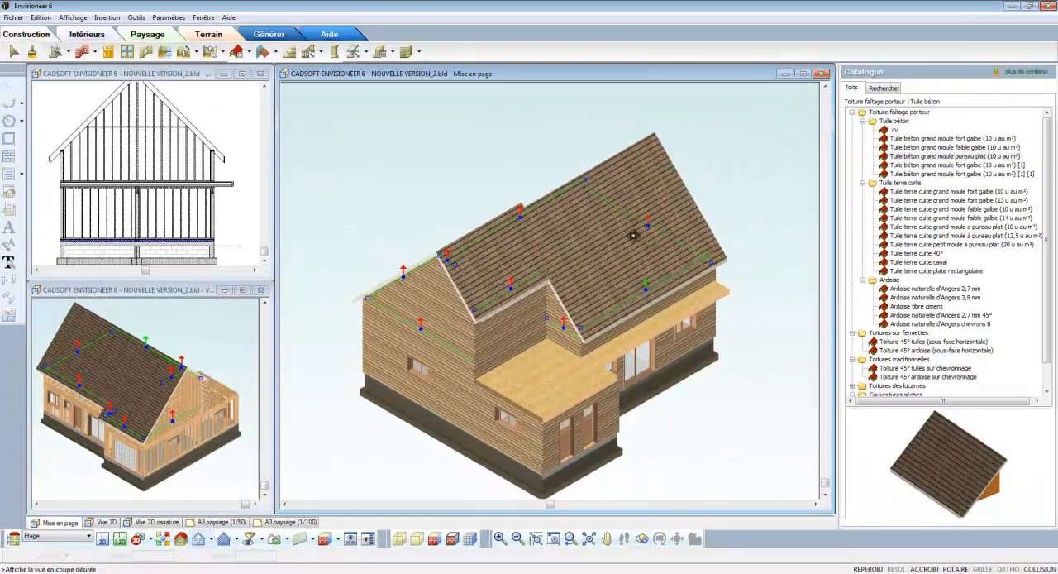
- Merge the two front roof slopes on the entrance and garage-door side of the house
middle_drag(634, 235, 382, 255)
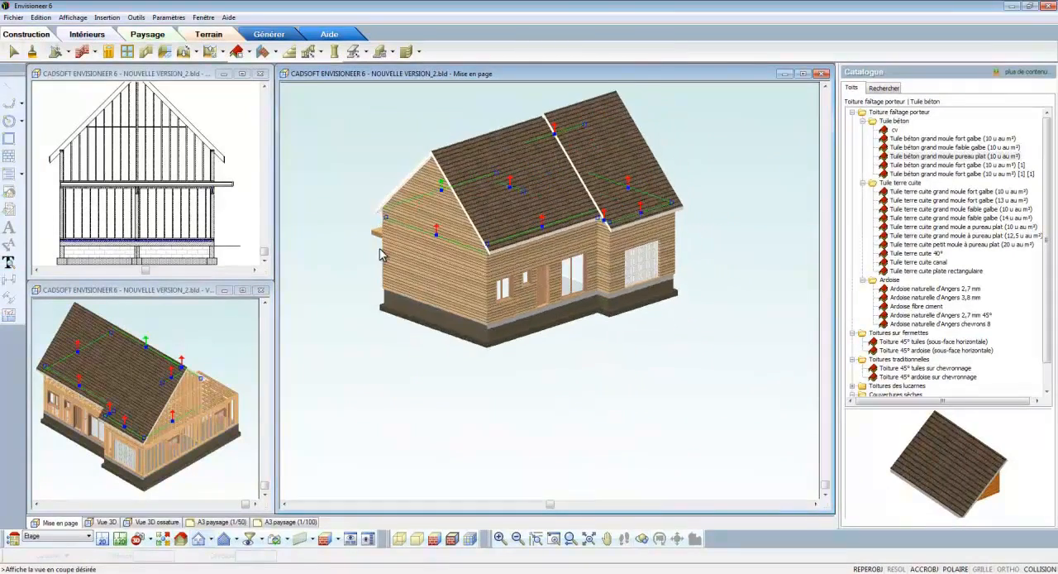
click(590, 539)
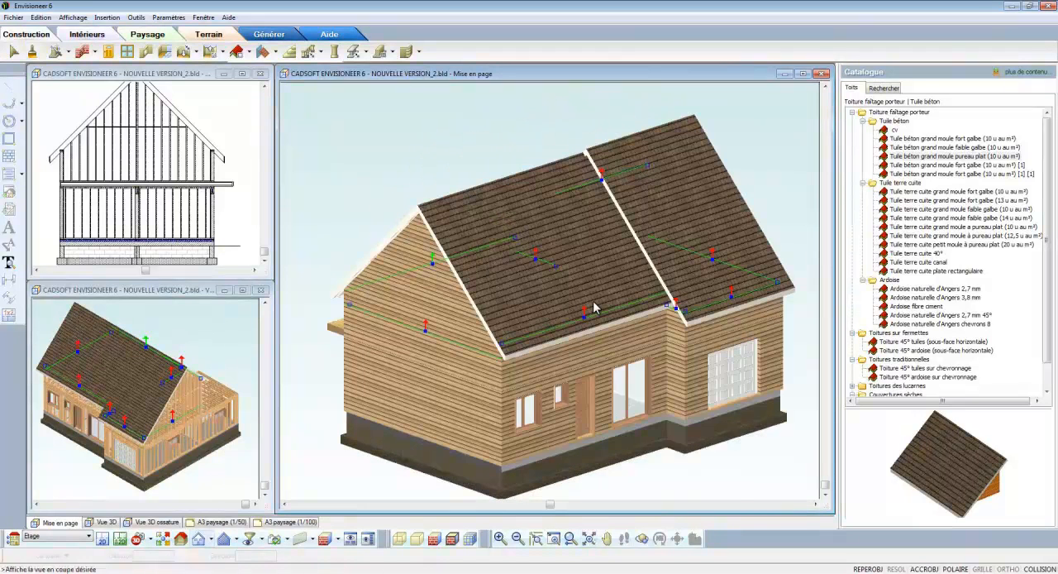
right_click(591, 273)
click(646, 481)
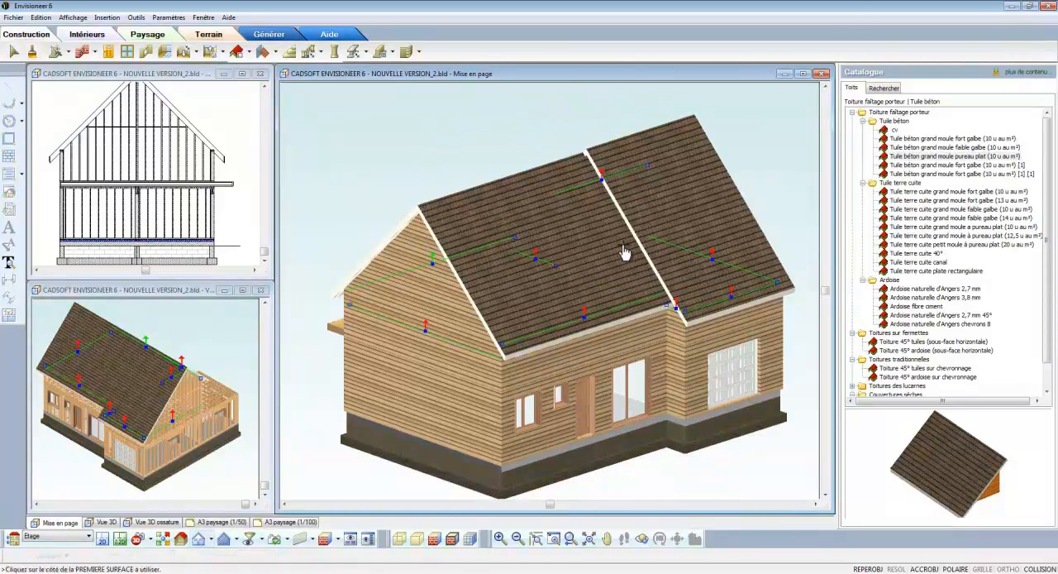
click(656, 228)
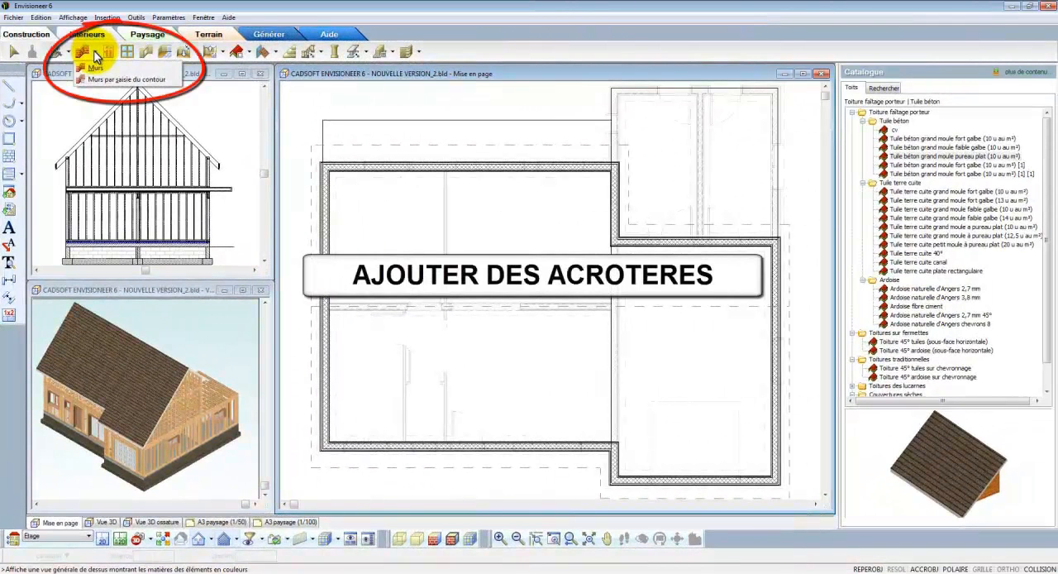
- Add a catalogue wall based on Bardage BM + ossature 45x145 + plâtre, named "Acrotère Bardage BM + ossature 45x145"
click(96, 66)
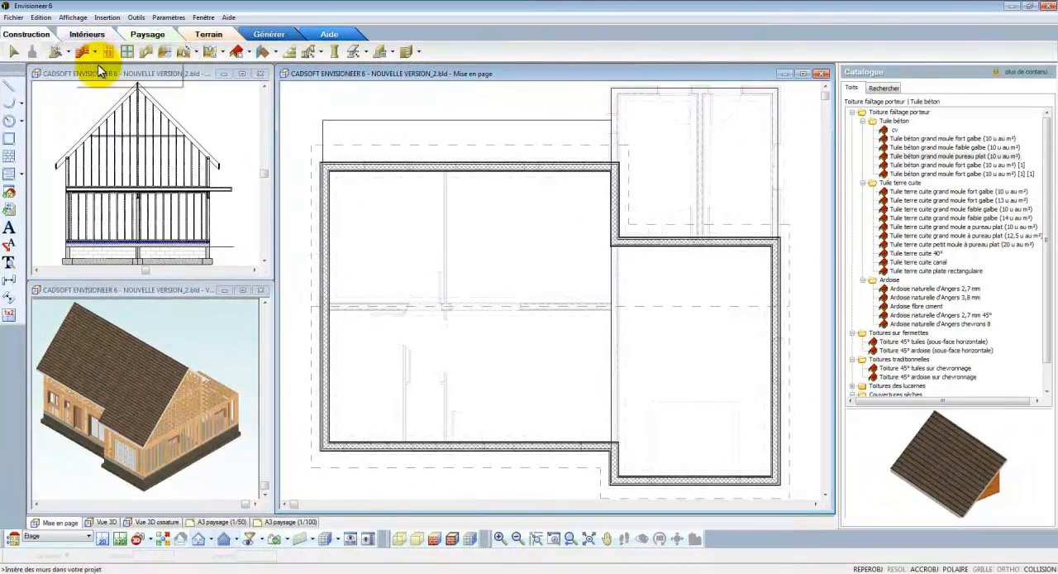
click(895, 166)
right_click(895, 167)
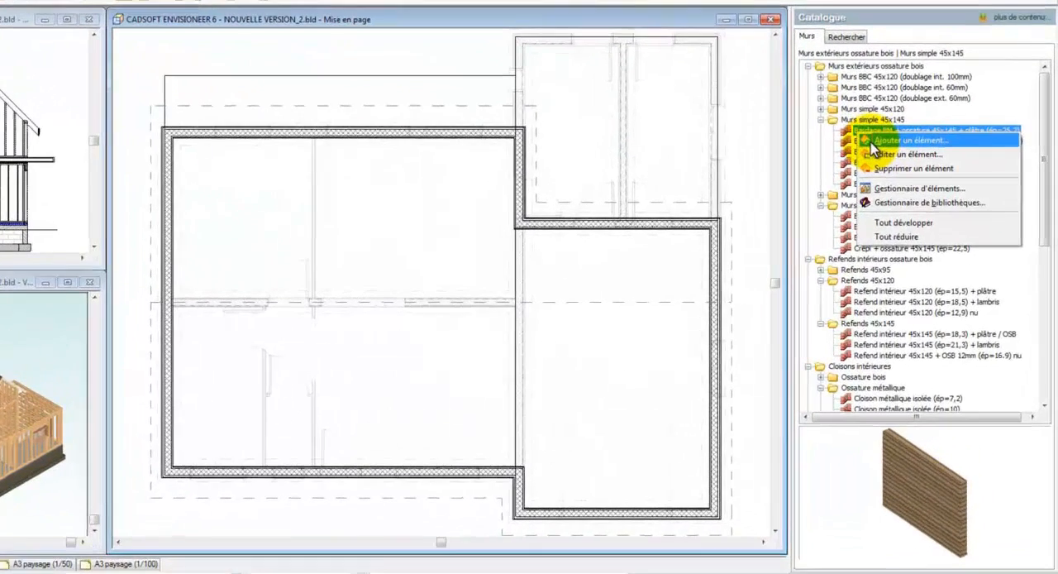
click(926, 185)
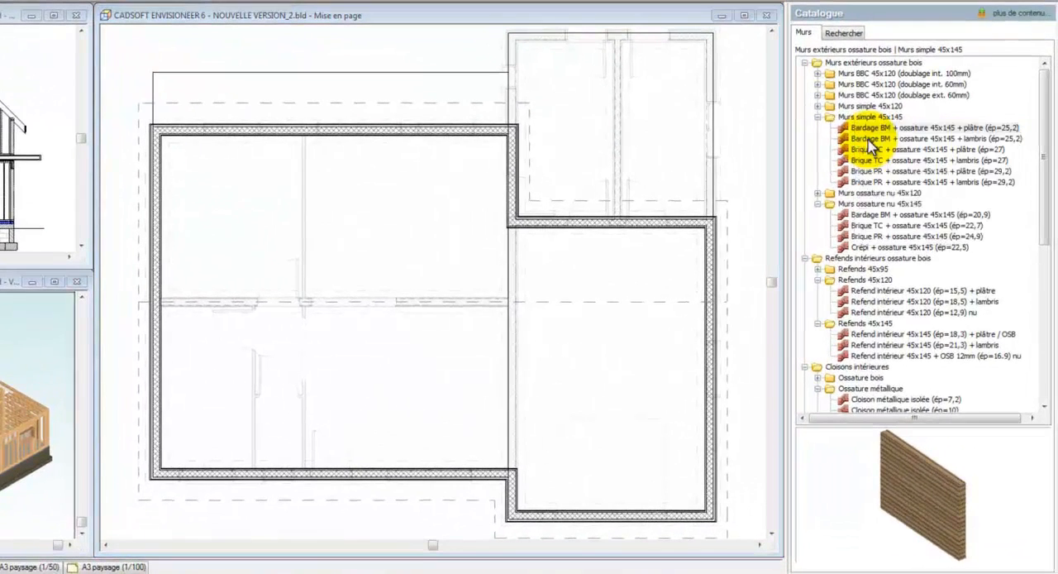
text(Acrotère Bardage BM + ossature 45x145)
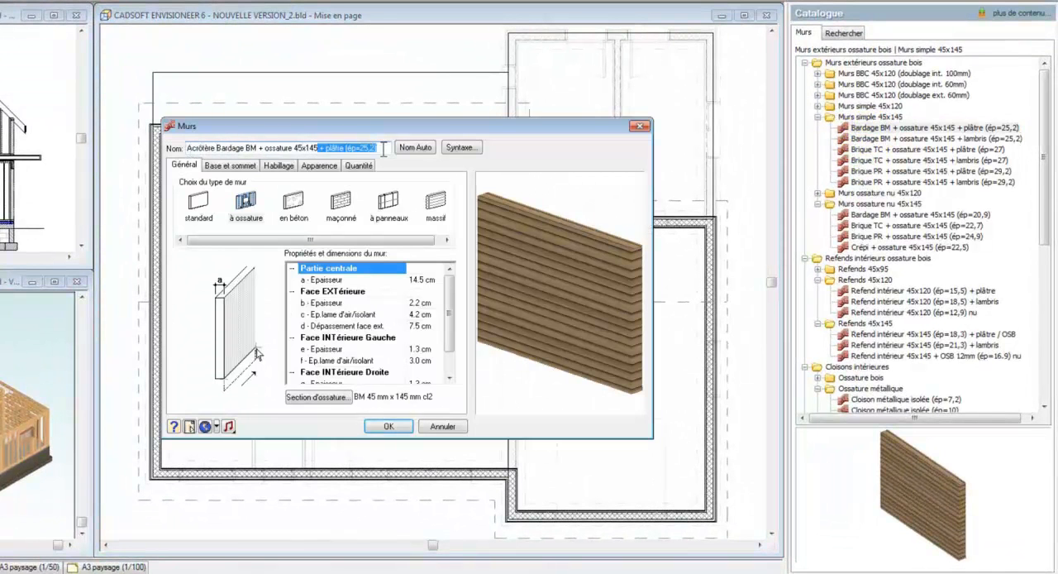
- Give the new parapet wall type a real-level top with a specific fixed height of 40 cm and save it
click(239, 166)
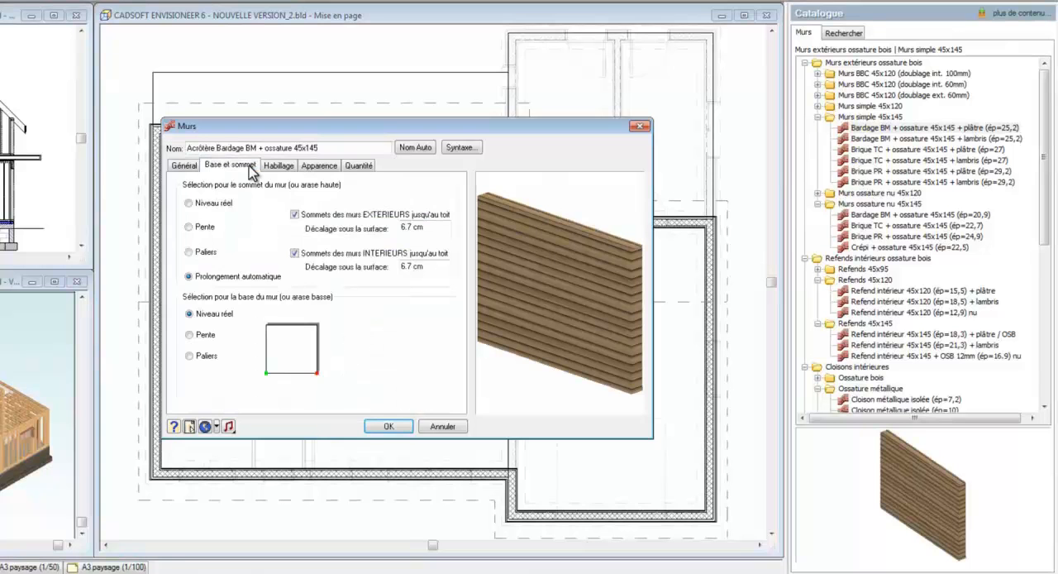
click(216, 203)
click(397, 209)
click(403, 226)
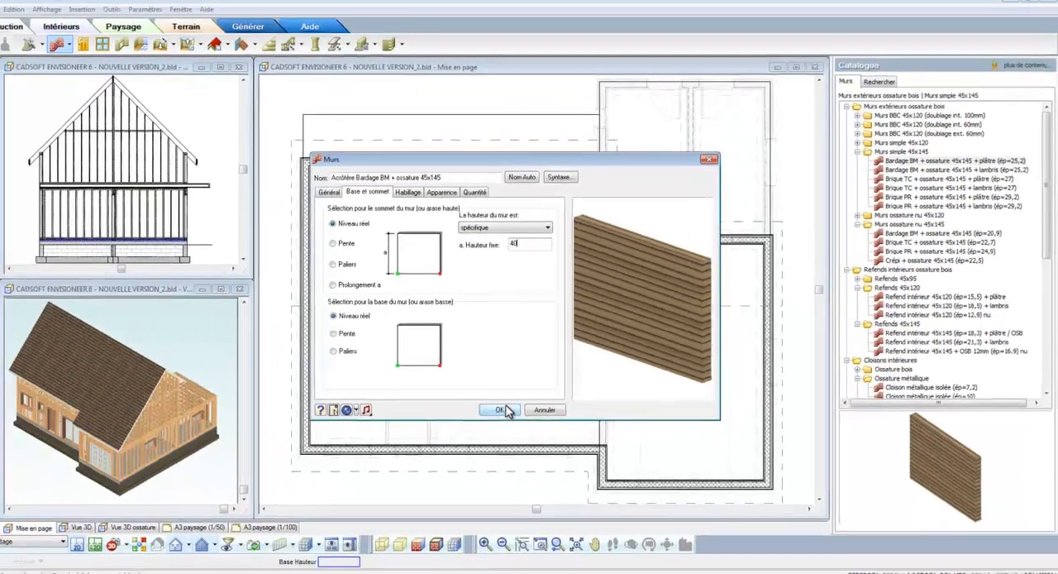
click(394, 427)
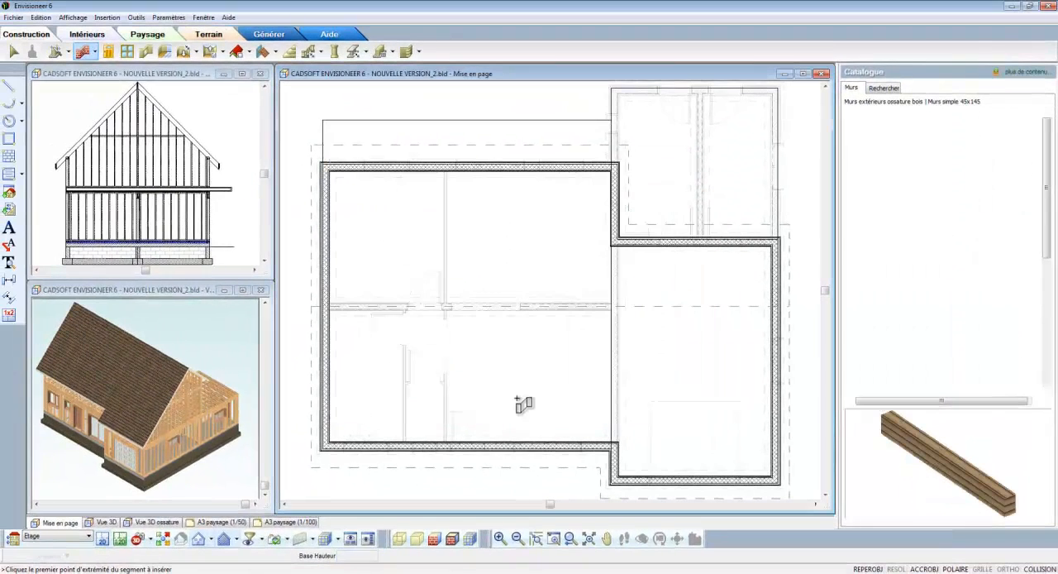
- Draw parapet walls from the main block's rear corner around the overhang and the flat-roofed wing, ending at the house wall
click(325, 165)
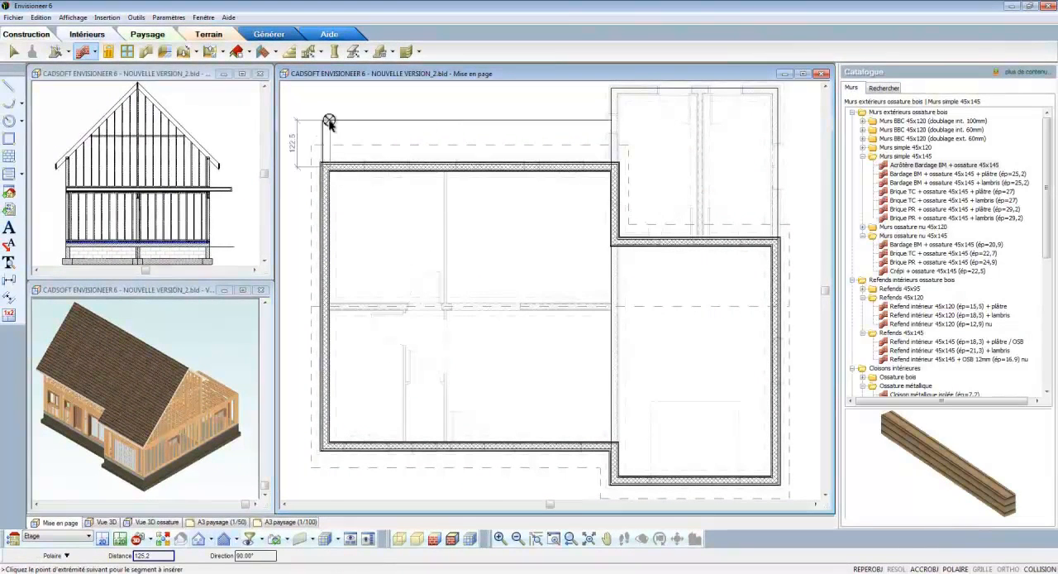
click(328, 121)
click(612, 120)
click(614, 92)
click(776, 92)
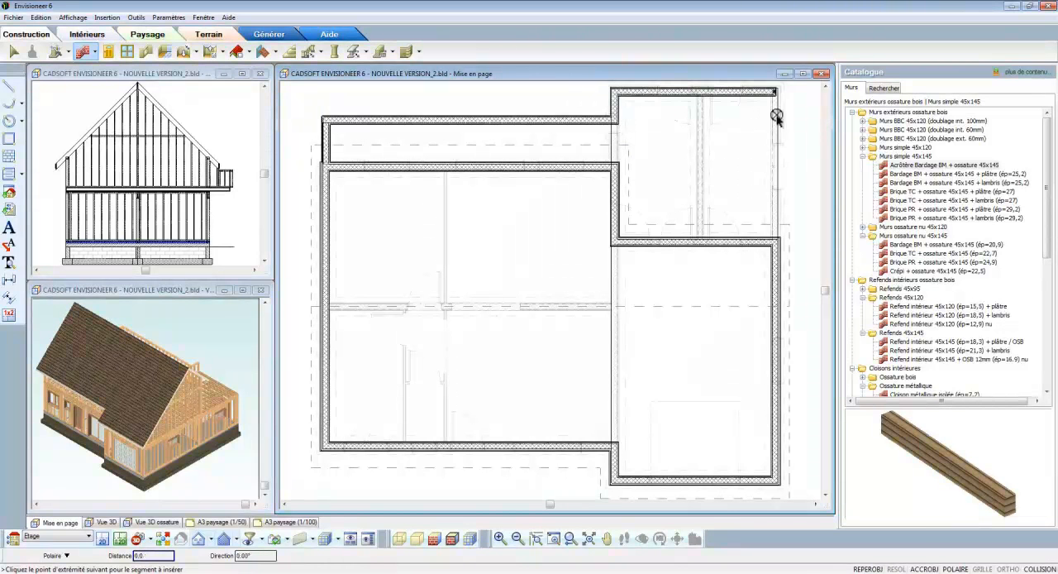
click(776, 241)
right_click(777, 240)
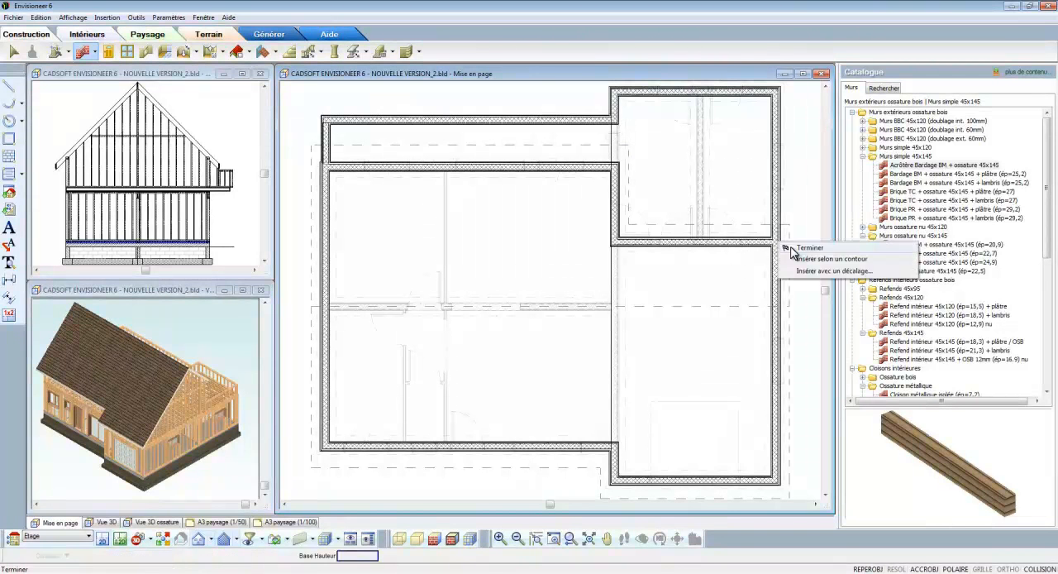
click(791, 246)
- Set all the parapet walls to a fixed real-level height of 40 cm and an exterior face overhang of 23.6 cm
click(777, 209)
right_click(725, 113)
click(744, 135)
right_click(729, 138)
click(748, 159)
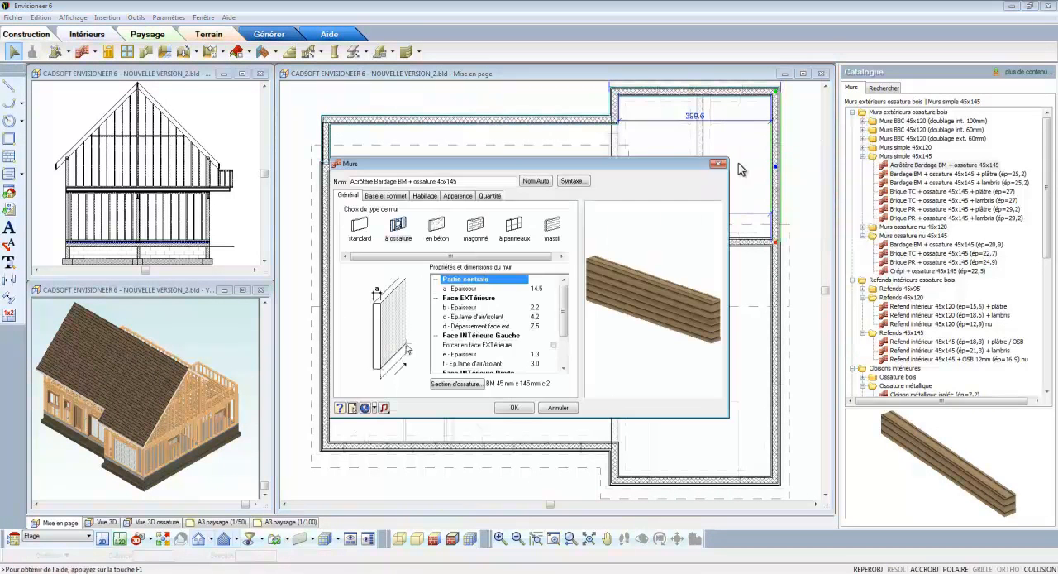
click(385, 196)
click(352, 227)
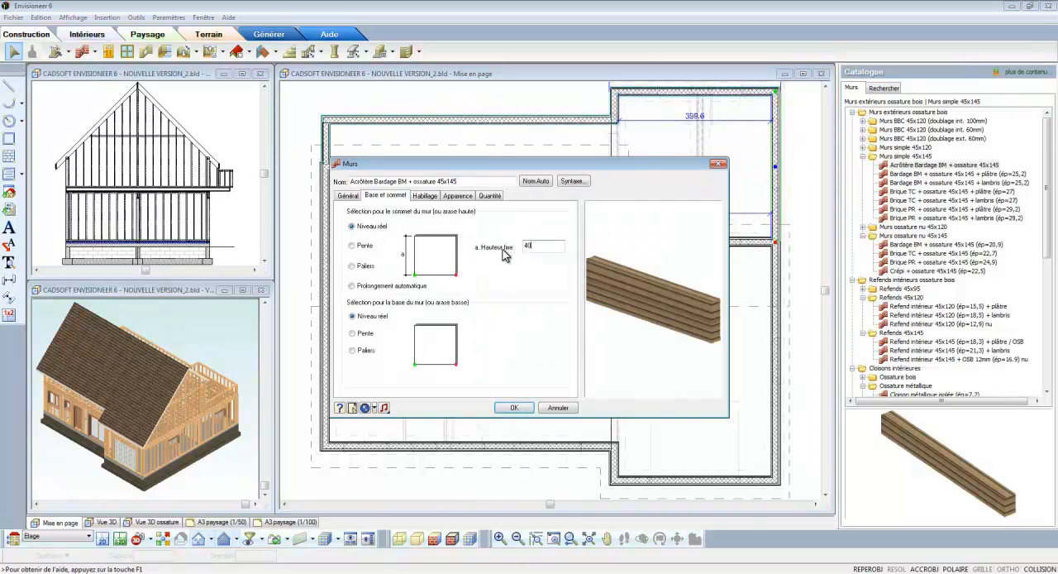
click(347, 196)
click(541, 327)
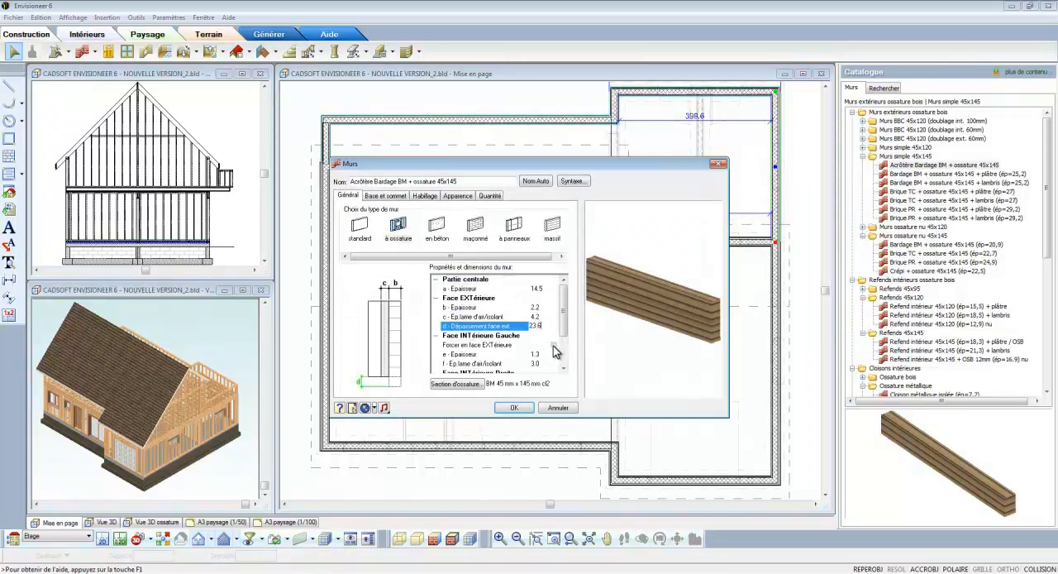
click(515, 407)
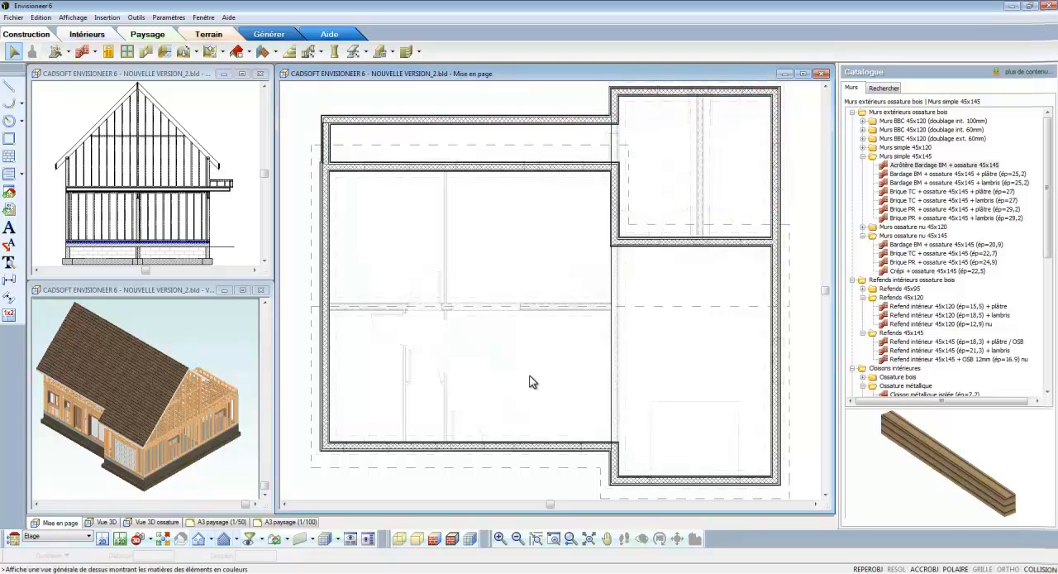
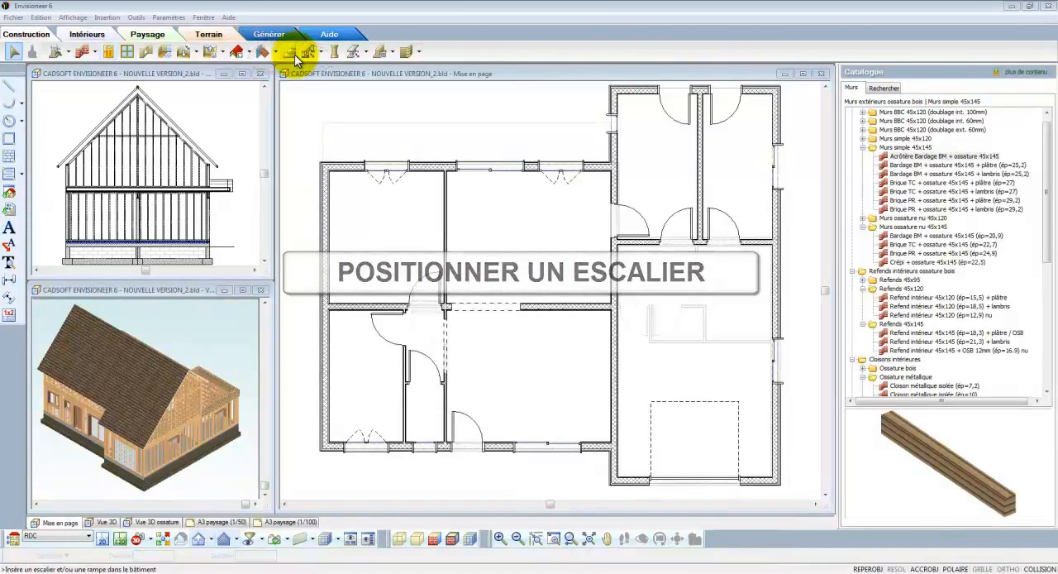
- Choose the second "Escalier à limons de côté 15" quarter-turn staircase for insertion and turn its preview model
click(293, 53)
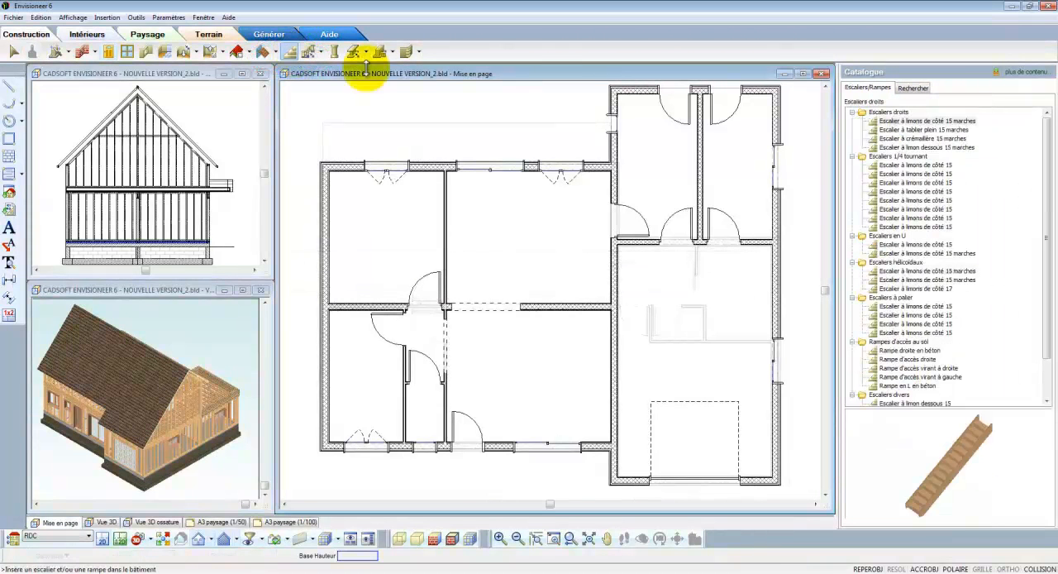
click(893, 165)
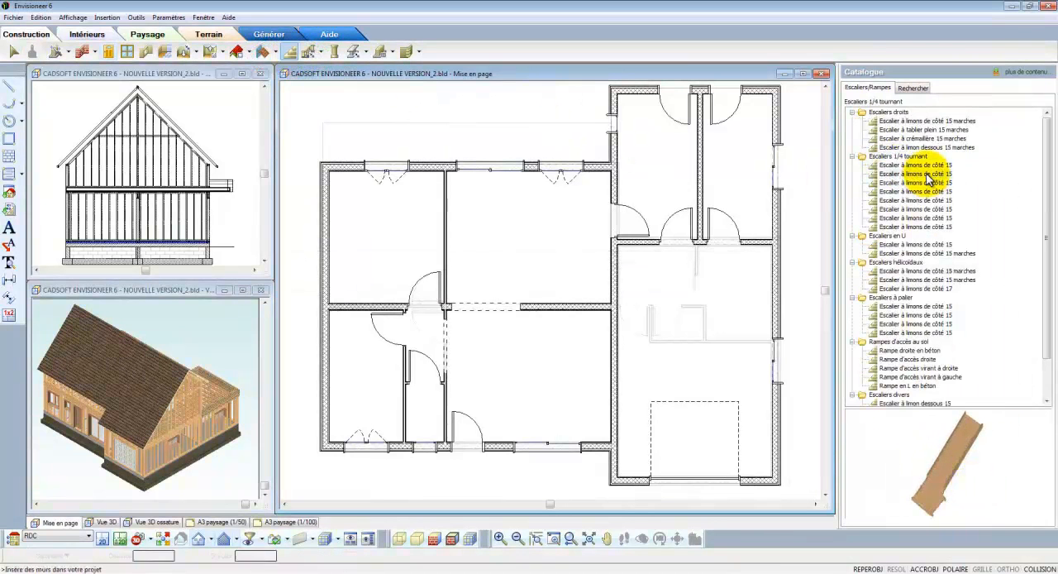
click(917, 173)
drag(959, 463, 910, 438)
right_click(902, 430)
click(945, 491)
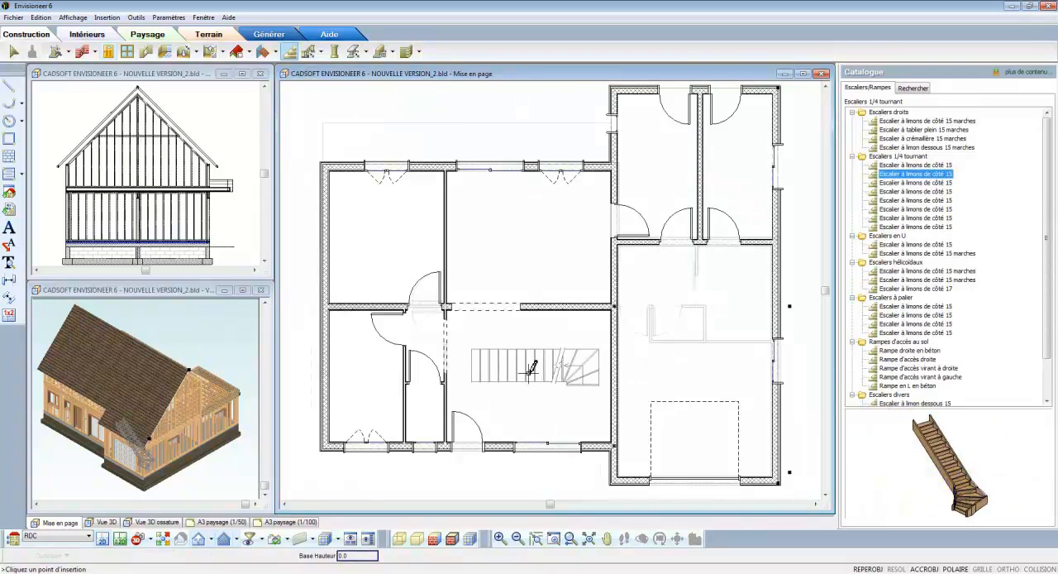
- Place the staircase in the entrance room, rotate it a quarter turn and move it close to the garage-side wall
click(532, 367)
right_click(531, 373)
click(539, 379)
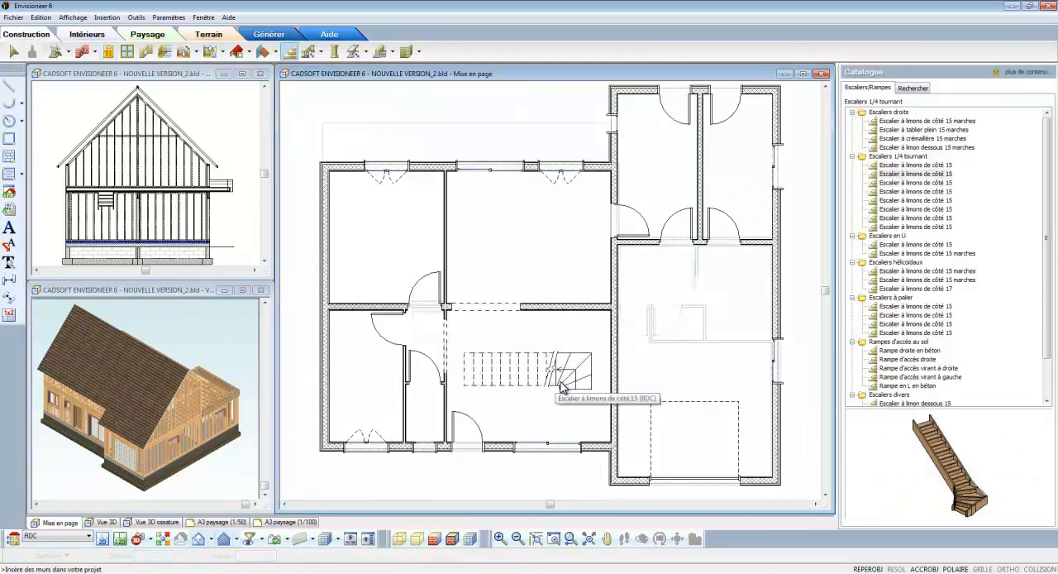
scroll(533, 372, up, 1)
drag(533, 362, 586, 384)
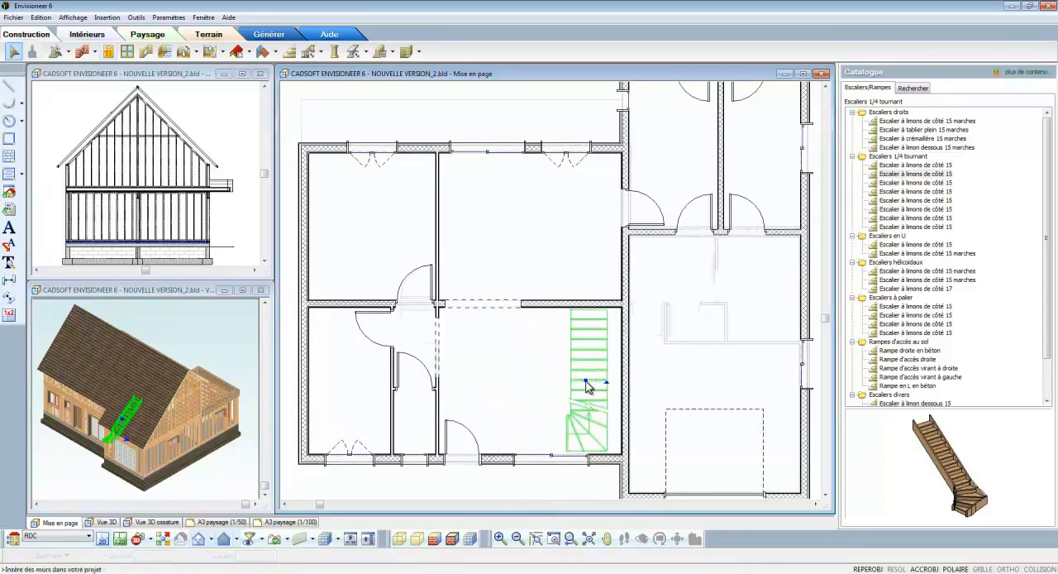
- Set the staircase's total height to 278.1 cm and its total number of steps to 16
double_click(586, 384)
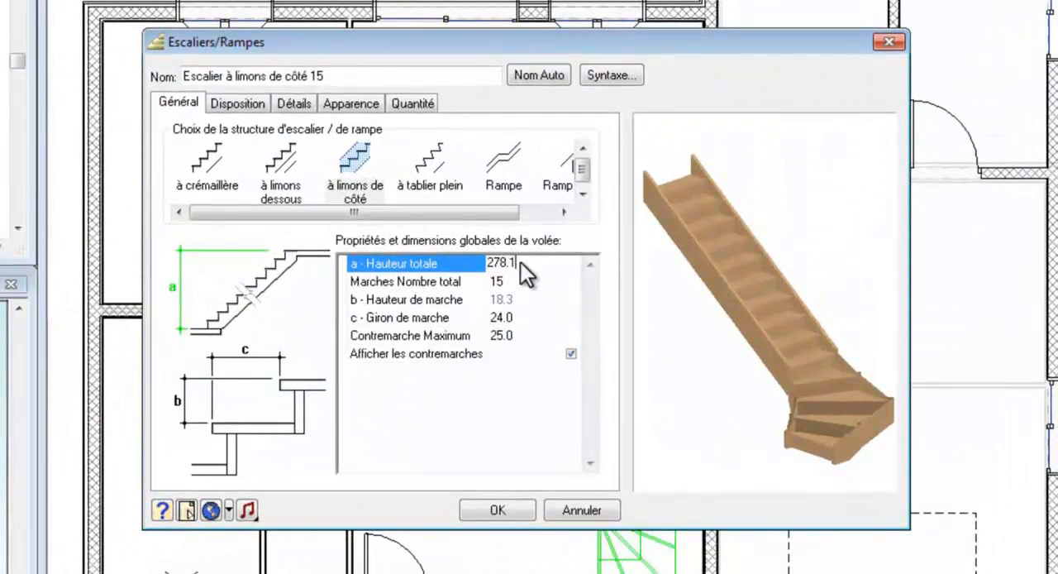
key(Return)
text(15)
key(Return)
click(517, 284)
text(16)
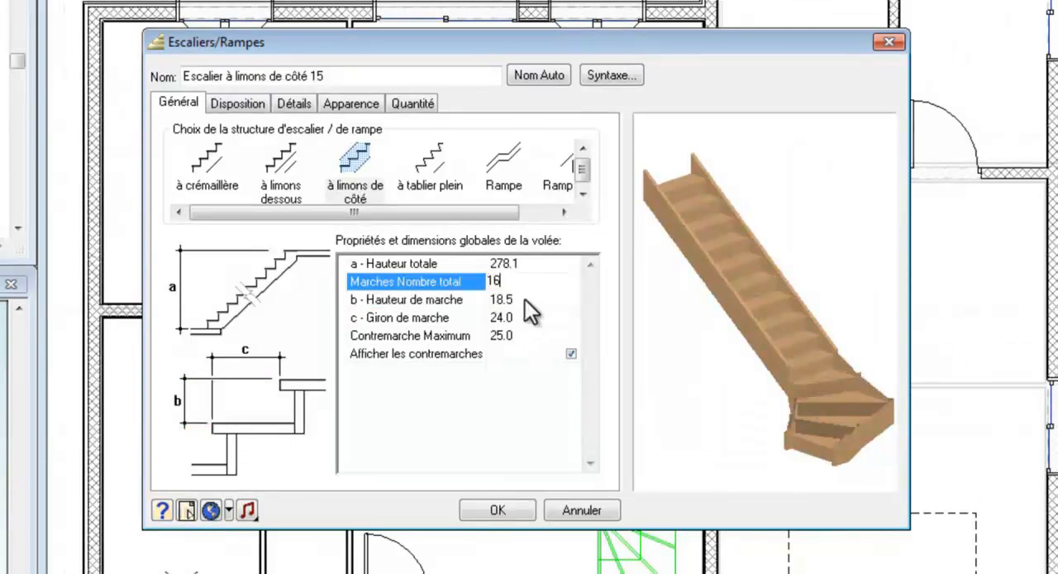
key(Return)
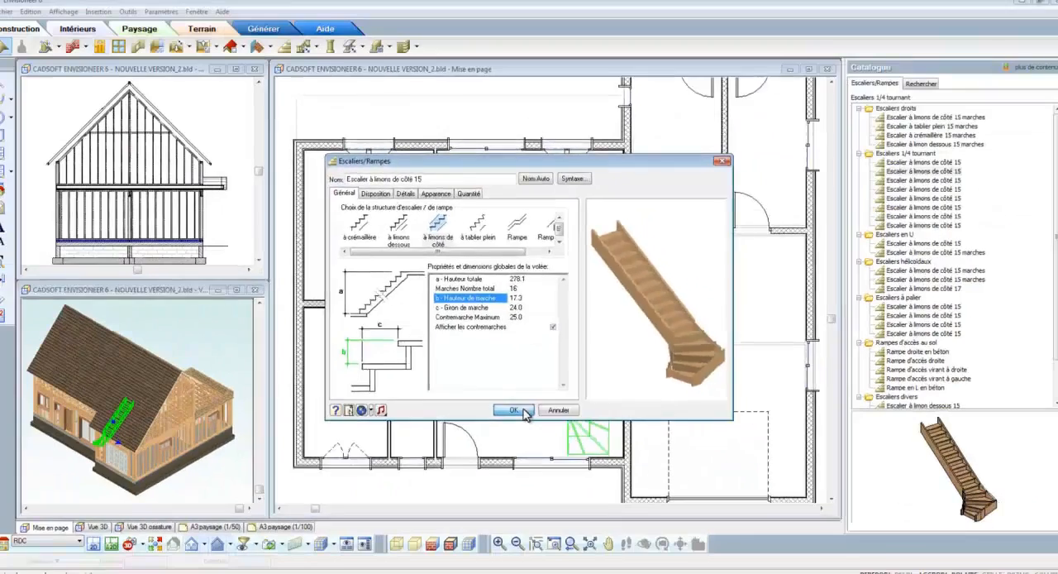
click(515, 508)
- Move the staircase by its outer winder corner into the inside corner of the front and garage-side walls
scroll(623, 449, up, 3)
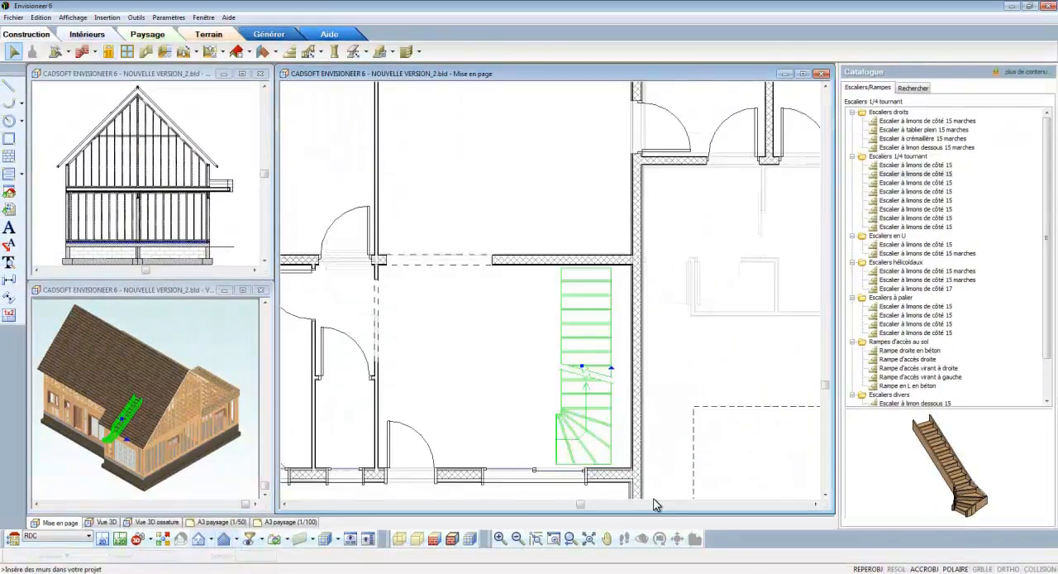
scroll(628, 455, up, 2)
right_click(603, 403)
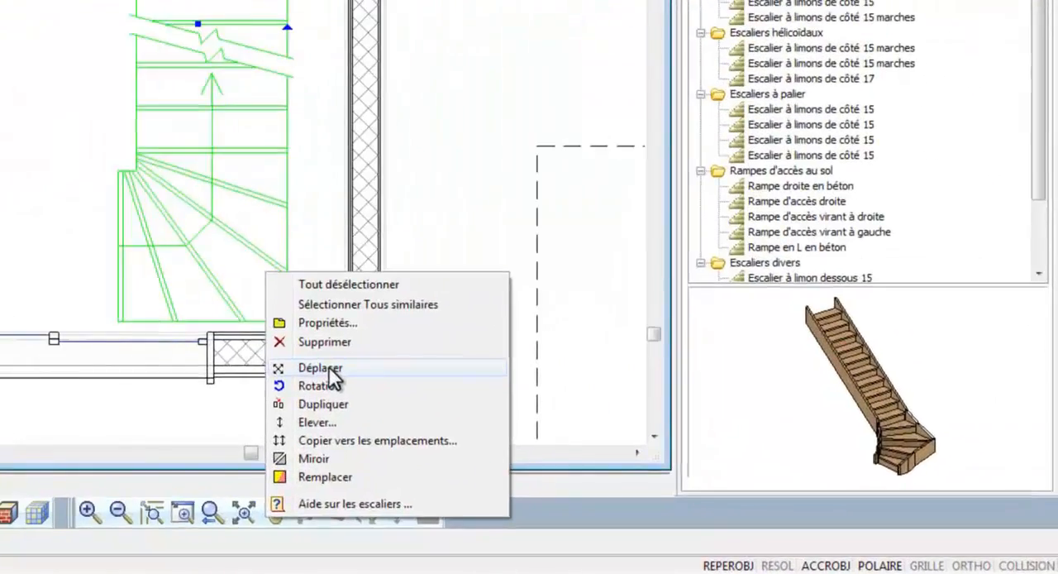
click(454, 405)
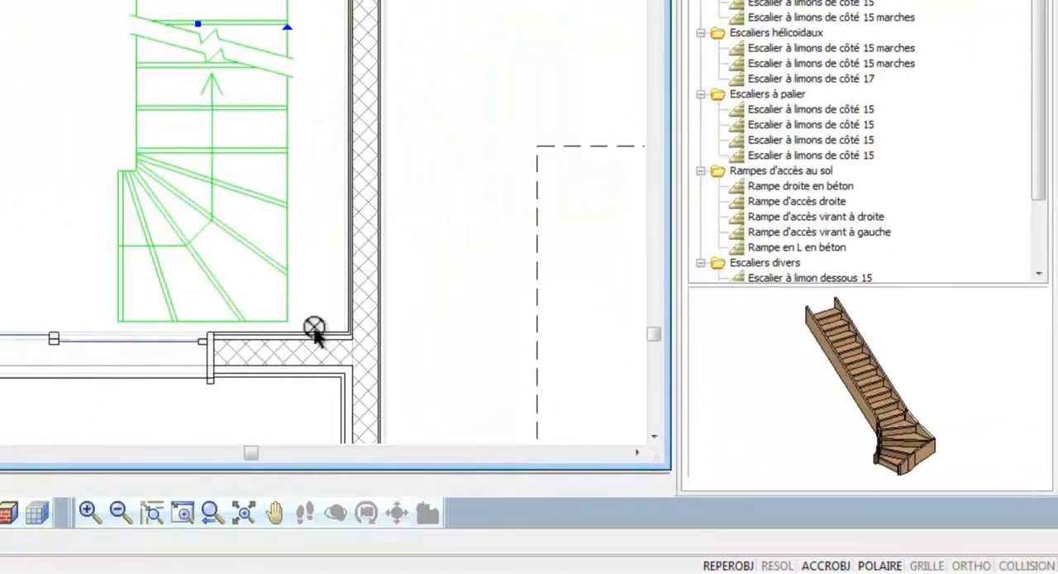
click(437, 369)
click(352, 334)
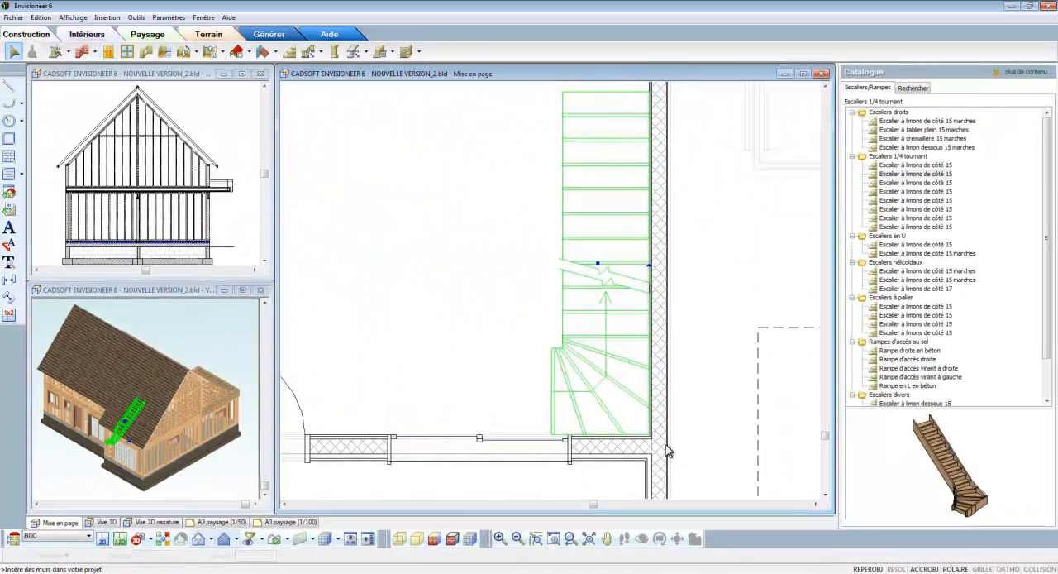
- Set the width of the sliding window beside the staircase to 170 cm and regenerate its name automatically
click(532, 440)
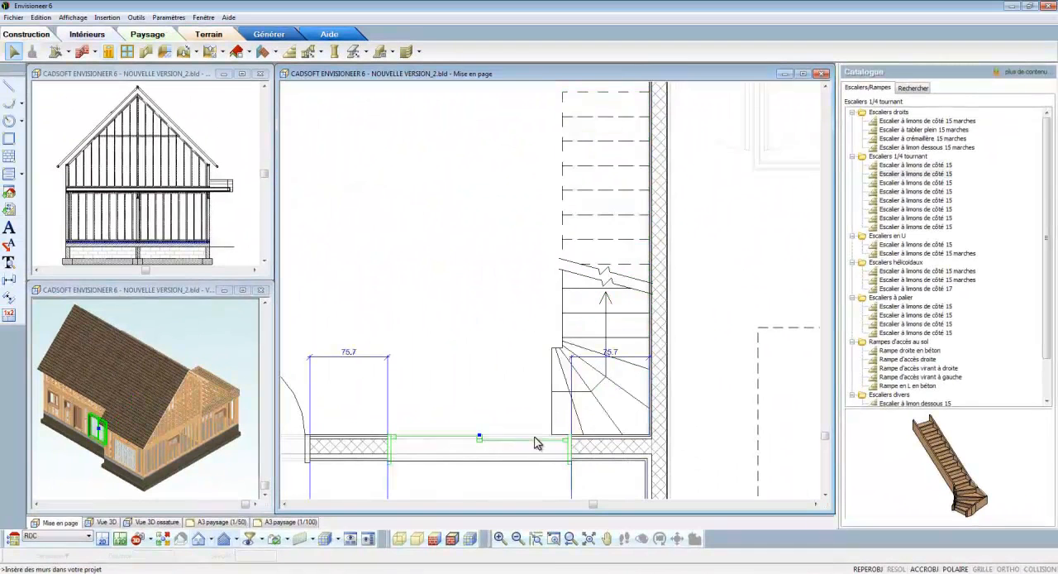
right_click(537, 430)
click(568, 455)
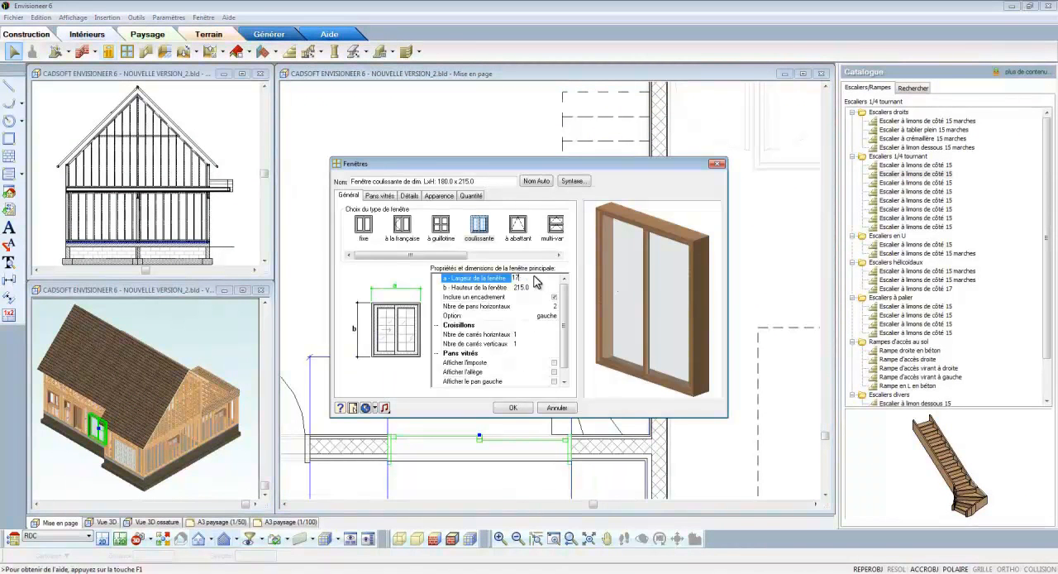
key(Return)
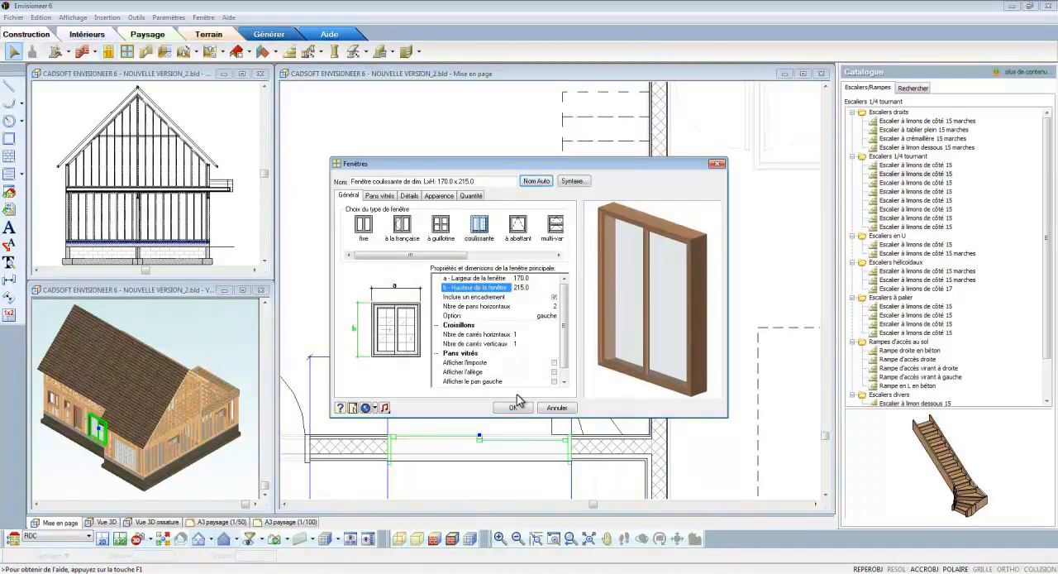
click(512, 407)
- Position the sliding window 100 cm from the inside face of the garage-side wall
click(609, 356)
text(100)
key(Return)
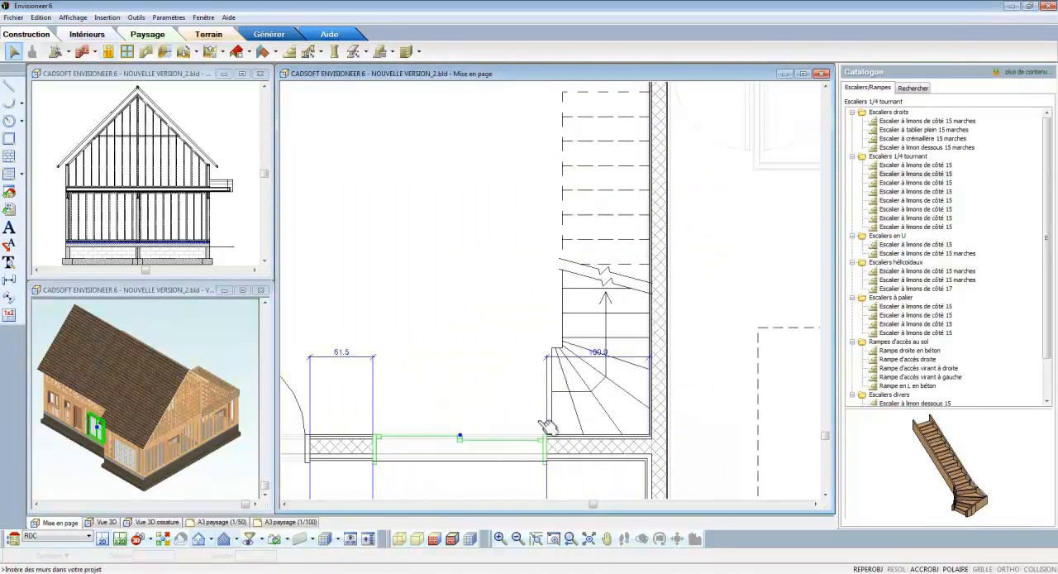
click(511, 485)
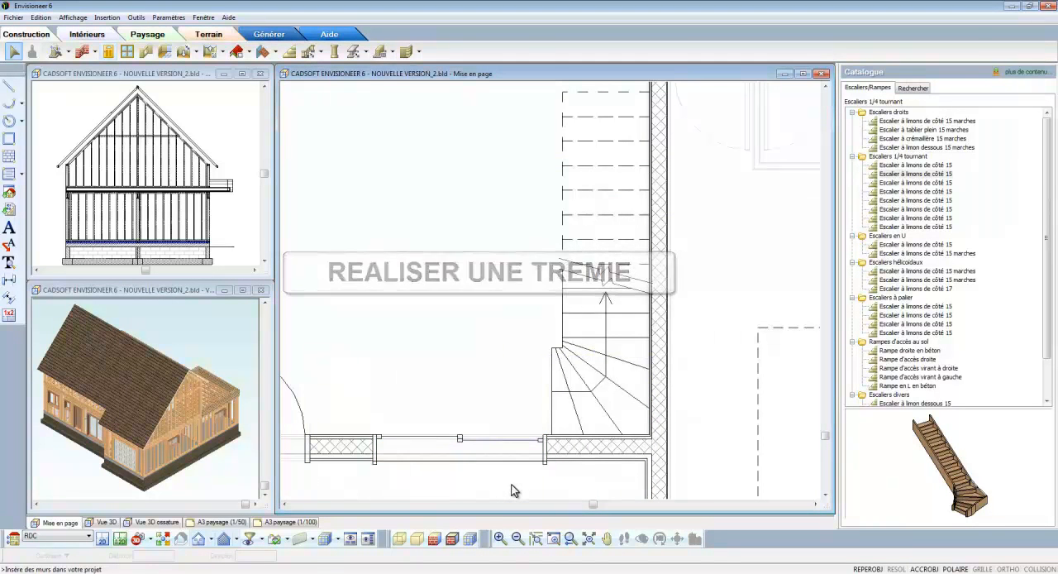
- Switch to the Etage level and apply the display and selection filter with the floors selectable
scroll(472, 491, down, 2)
click(89, 537)
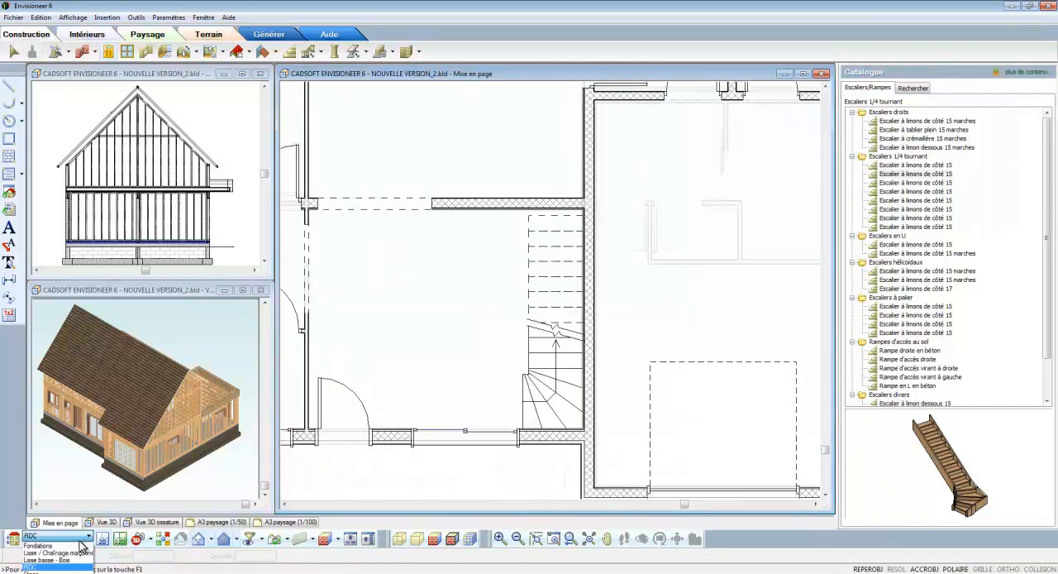
click(41, 571)
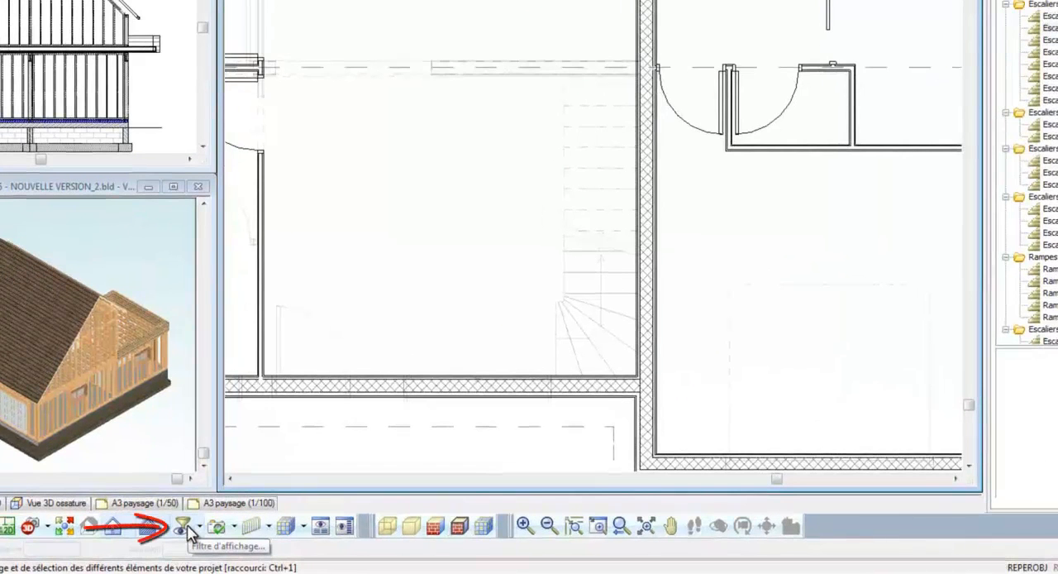
click(183, 527)
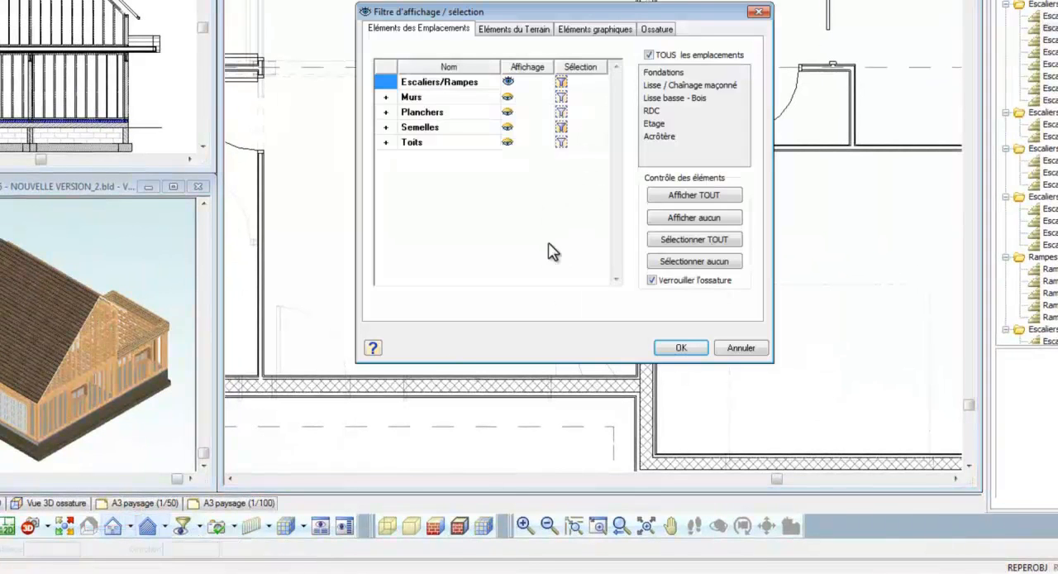
click(693, 349)
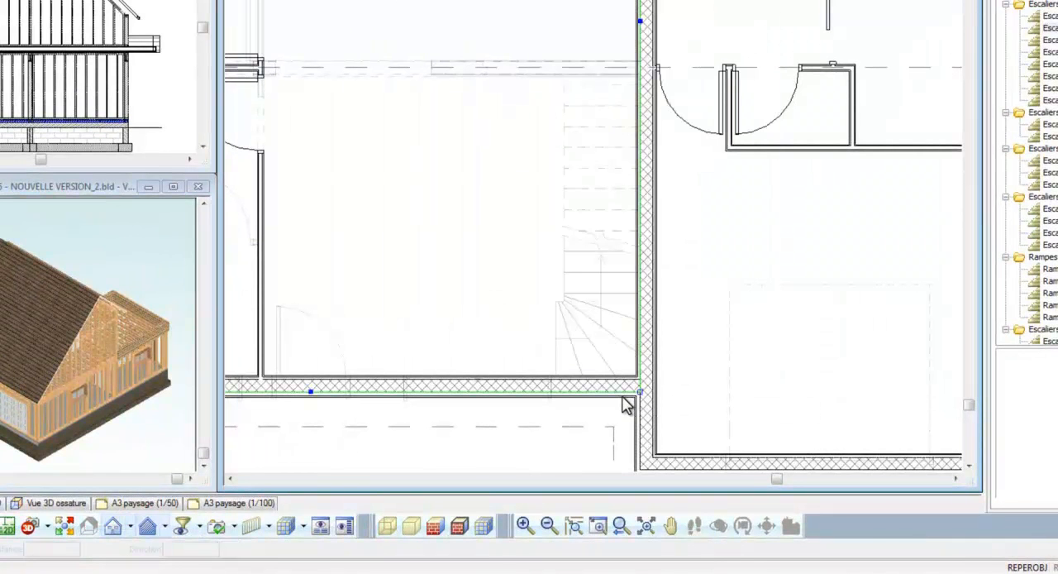
- Cut a stairwell opening in the upper floor over the staircase and entrance room, leaving a landing about 98 cm wide at the door
right_click(588, 223)
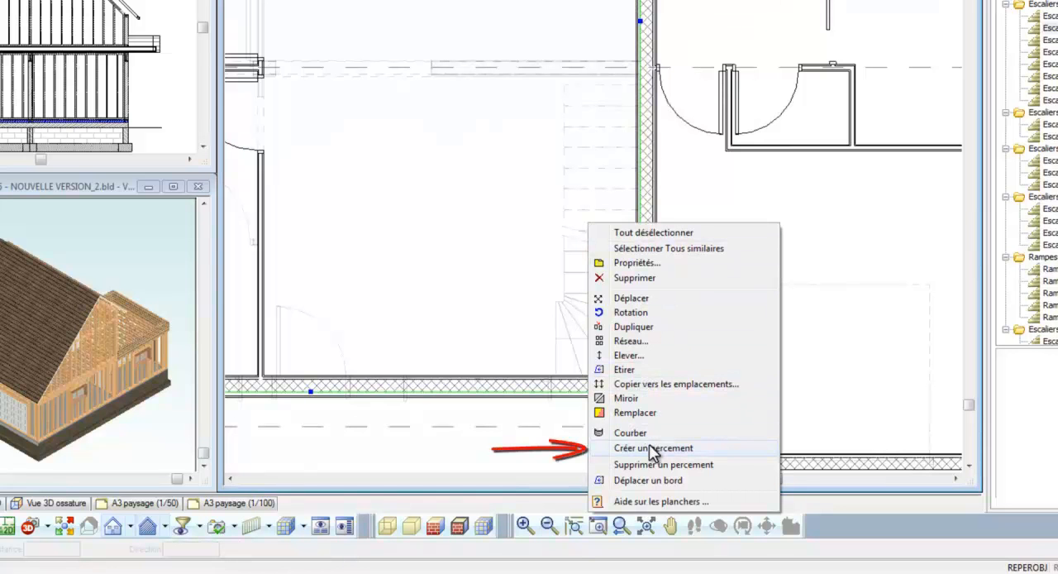
click(679, 449)
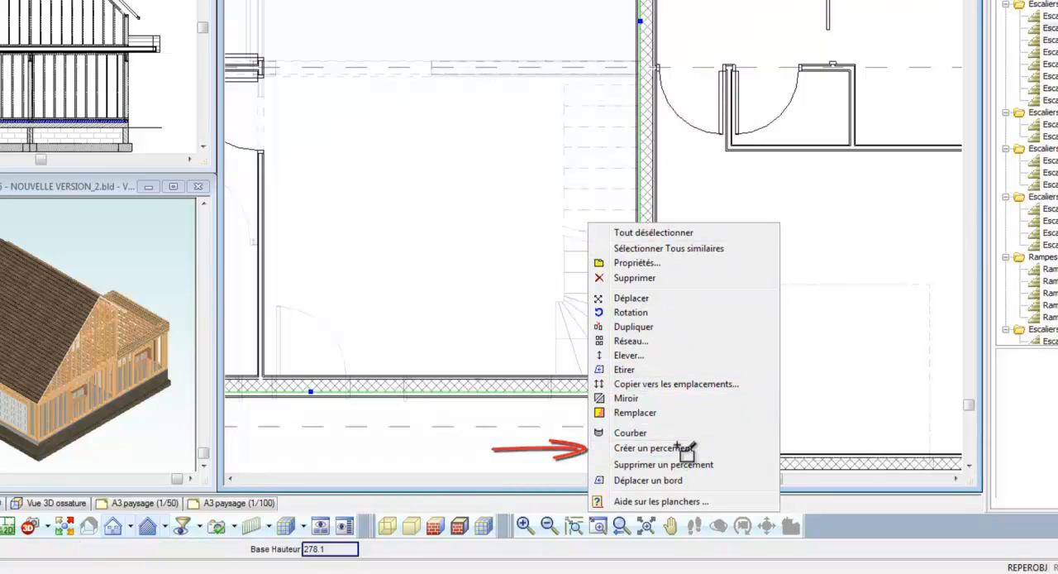
click(635, 377)
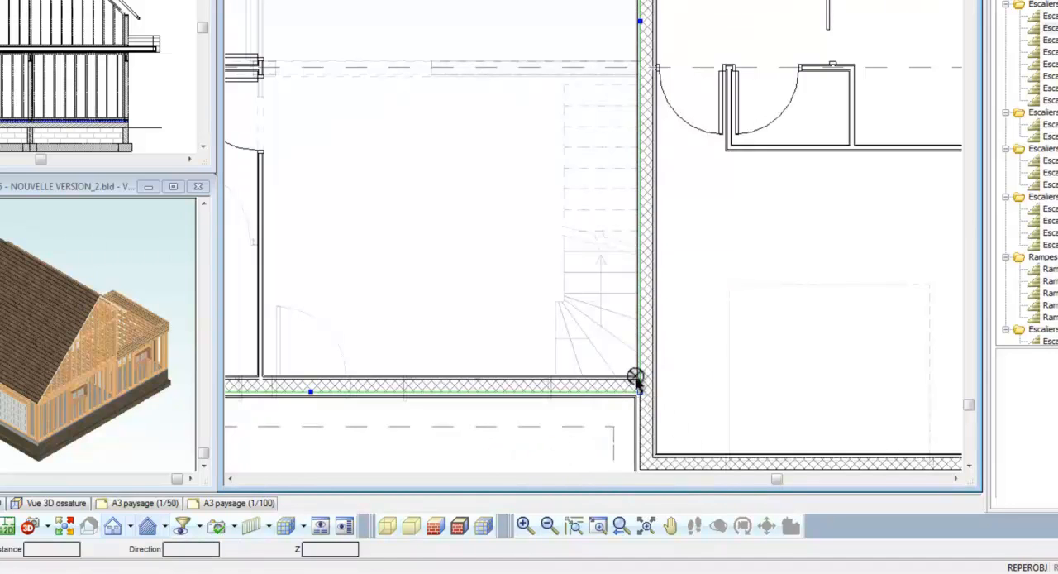
click(635, 85)
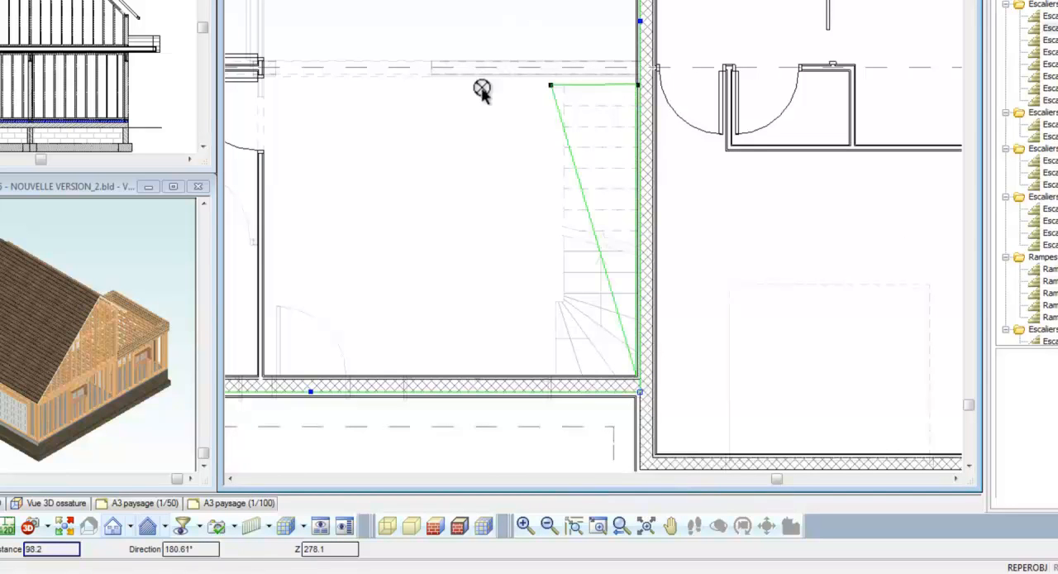
click(345, 86)
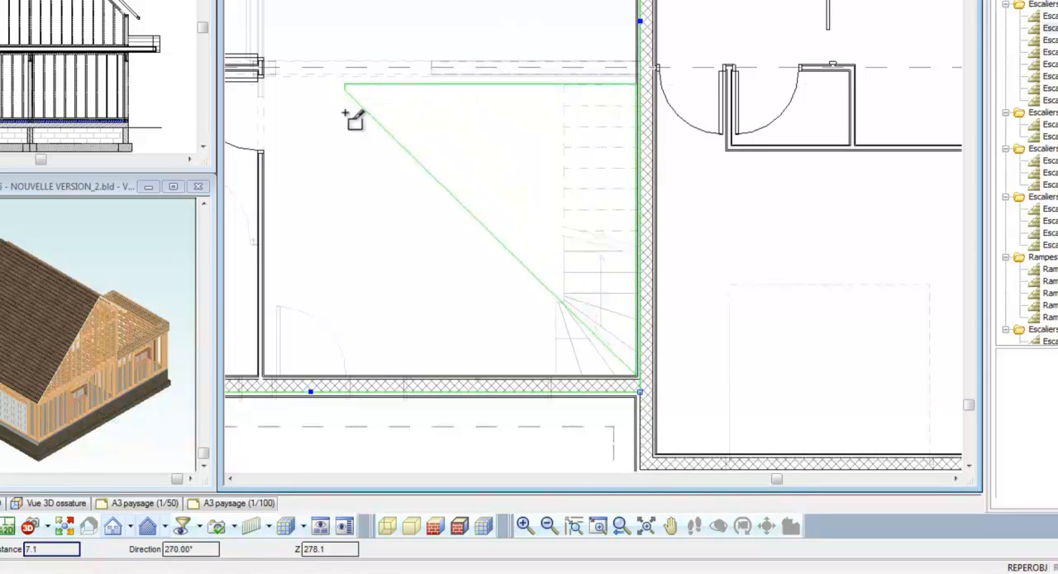
click(265, 171)
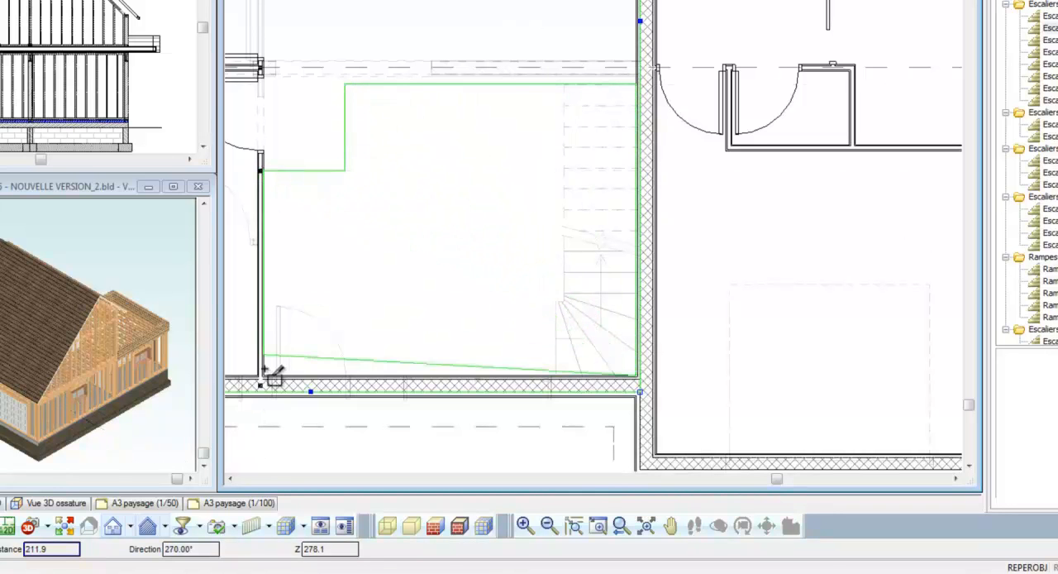
click(263, 376)
right_click(266, 379)
click(302, 378)
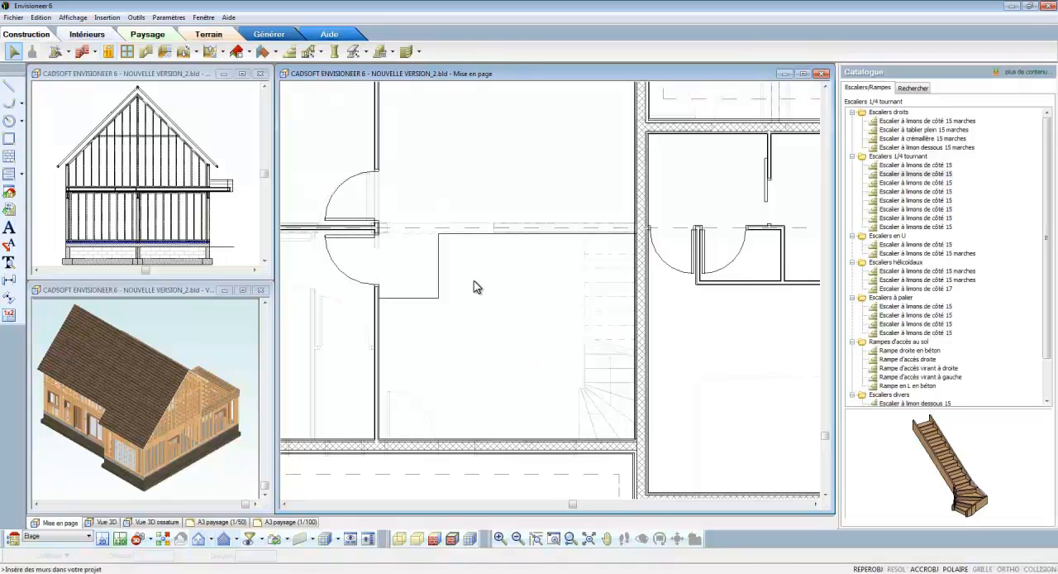
- Draw a wooden "Balustrade à barreaux 1 de htr: 100.00 cm" by points along the stairwell edge, from the partition around the landing to the staircase
click(320, 52)
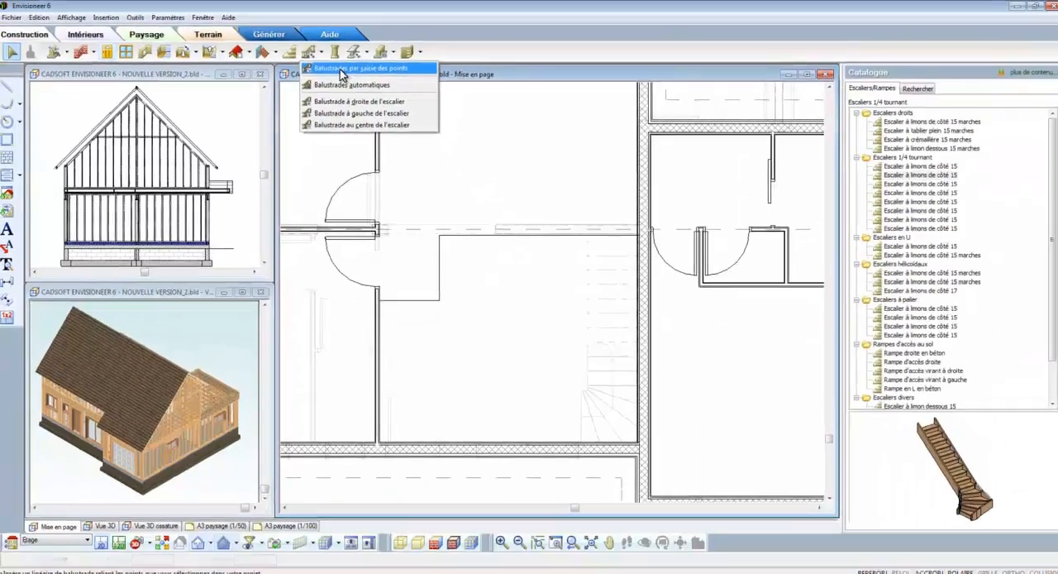
click(413, 139)
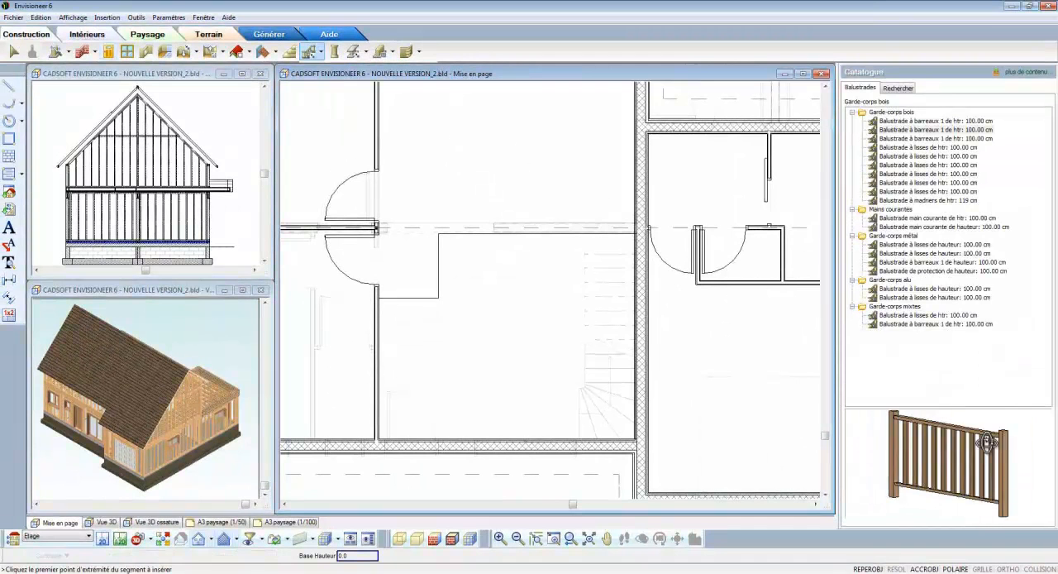
click(378, 298)
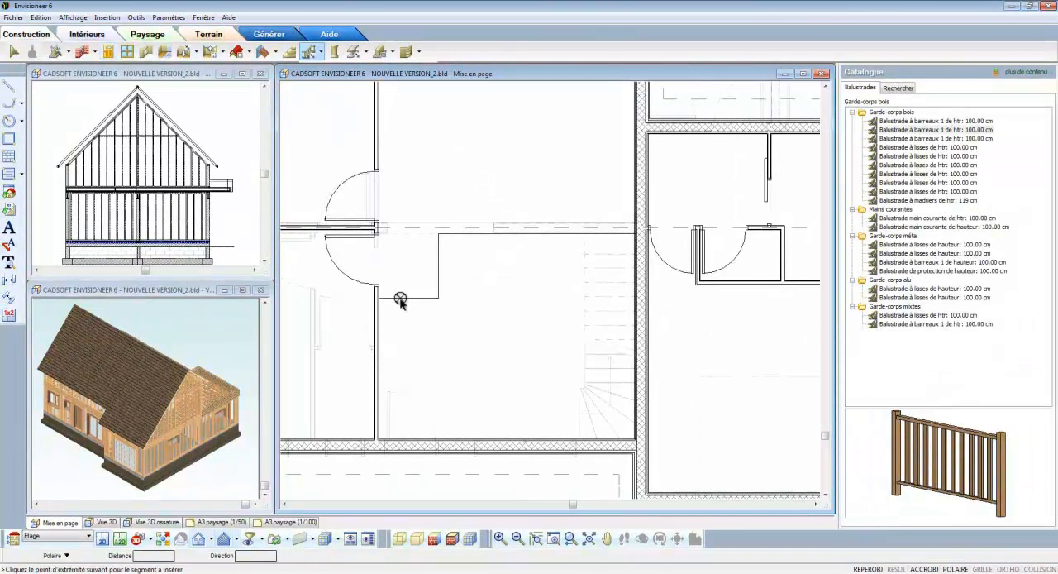
click(439, 298)
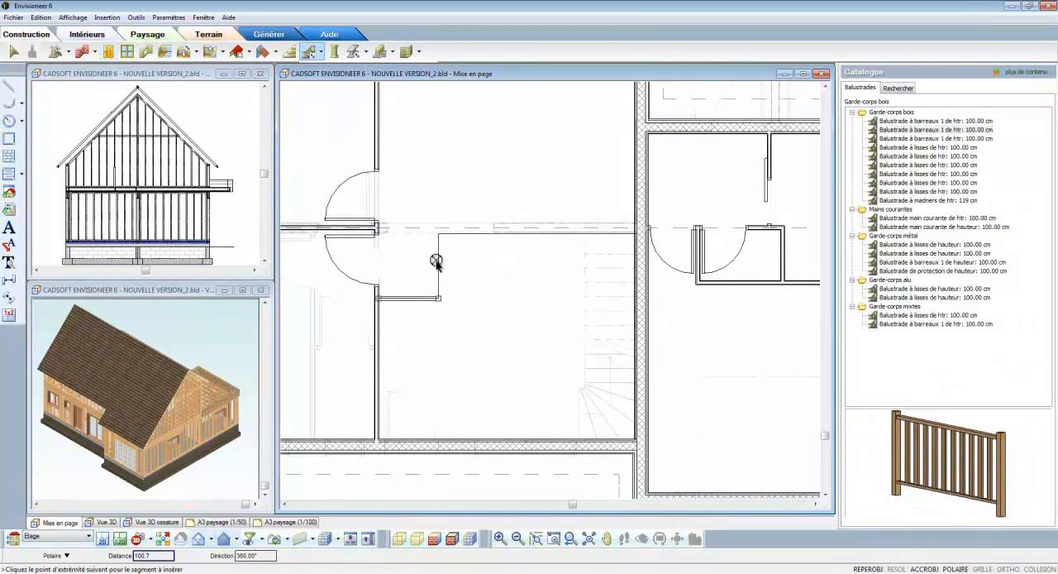
click(437, 235)
right_click(589, 235)
click(612, 241)
key(Escape)
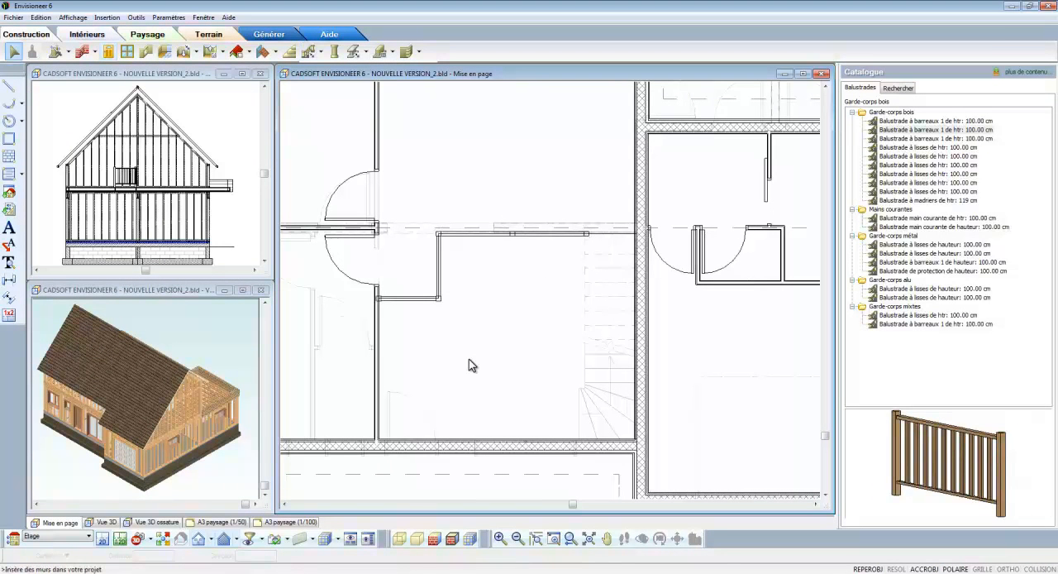
- Switch to the RDC level and place a new camera near the entrance door, aimed at the staircase
click(87, 536)
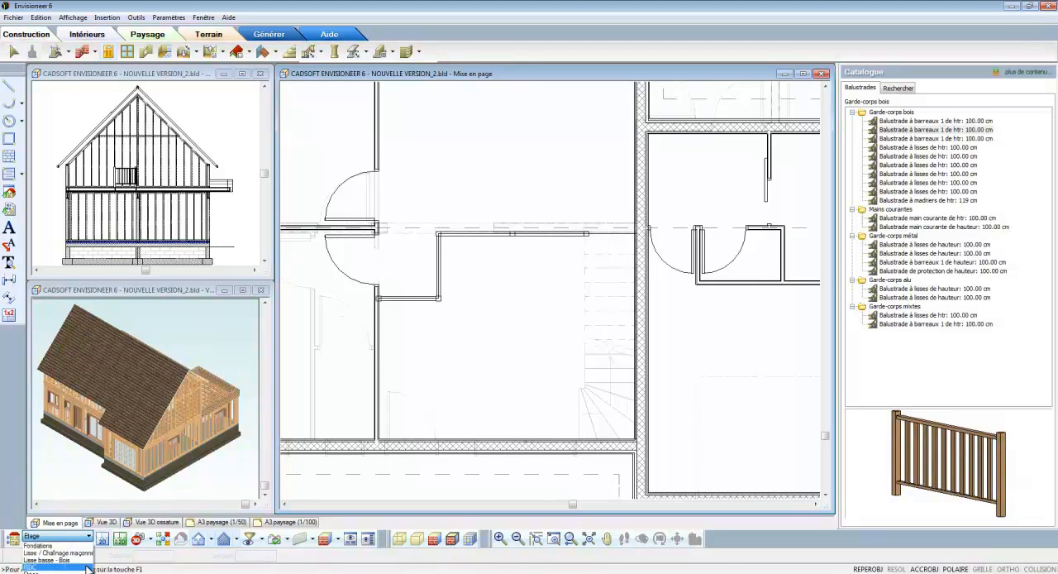
click(87, 569)
click(146, 538)
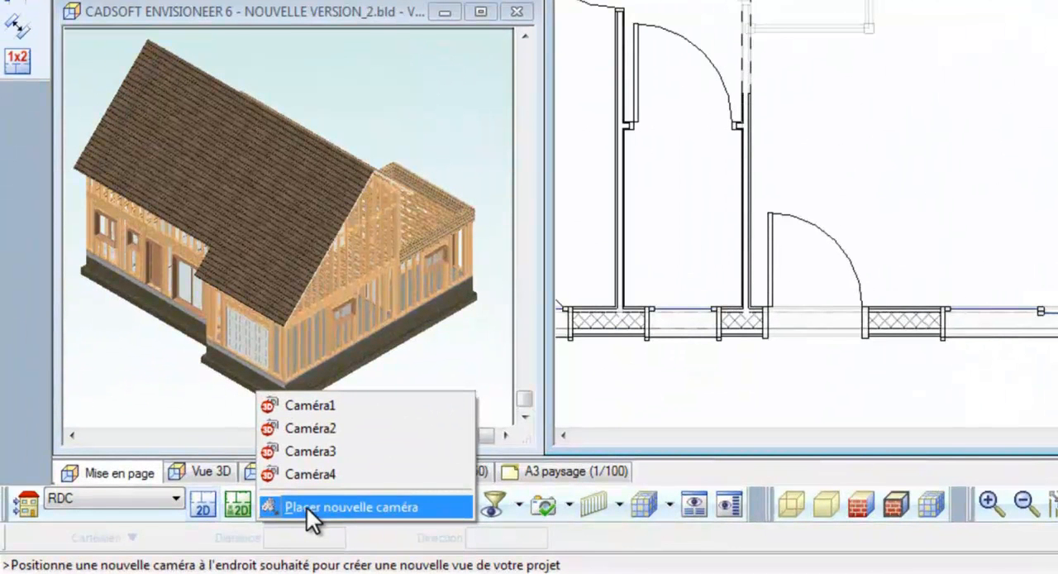
click(308, 507)
click(882, 208)
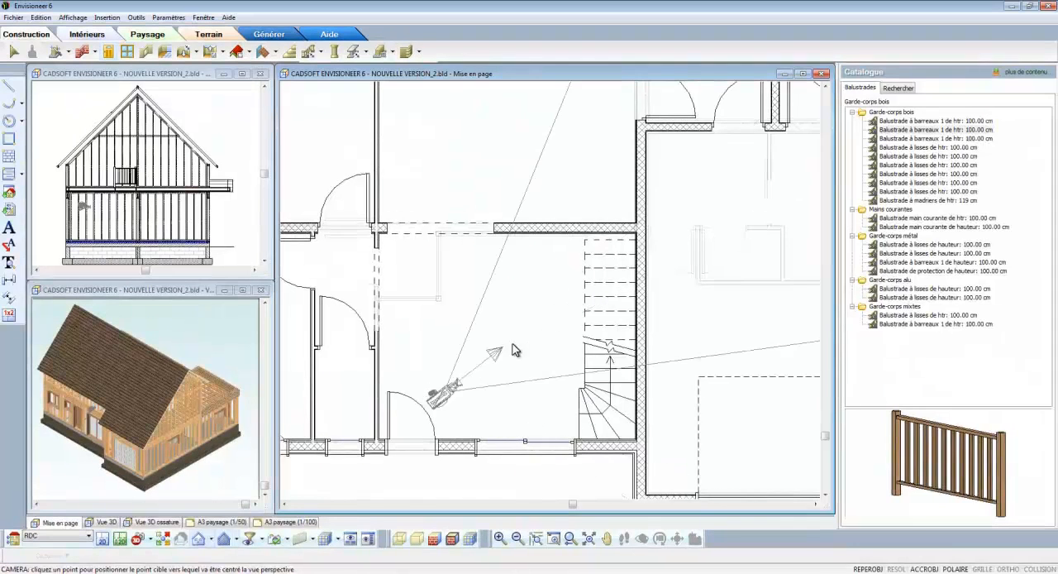
click(568, 343)
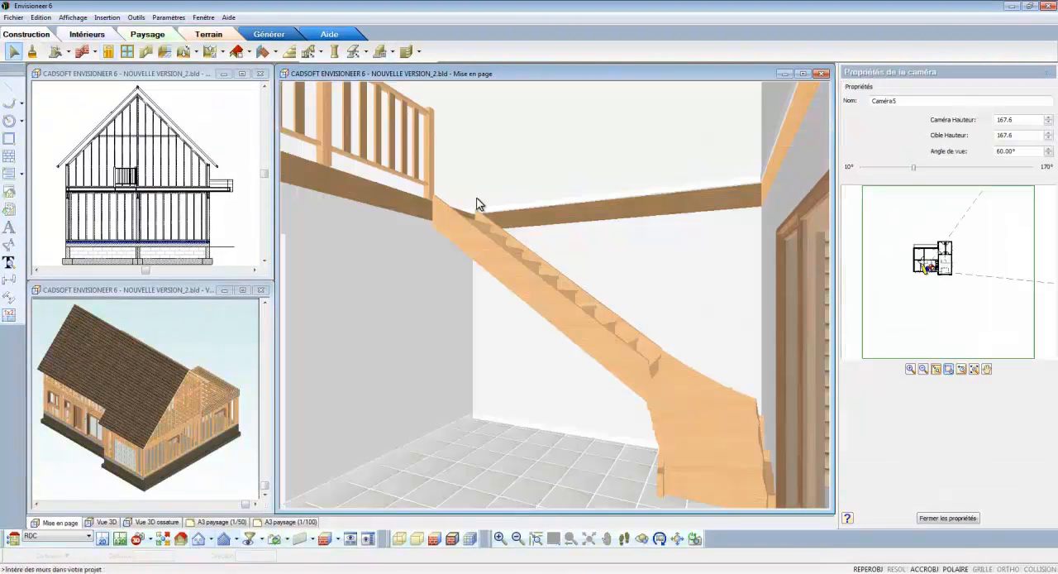
- Add automatic balustrades to the staircase using the wooden "Balustrade à barreaux 1 de htr: 100.00 cm"
click(321, 53)
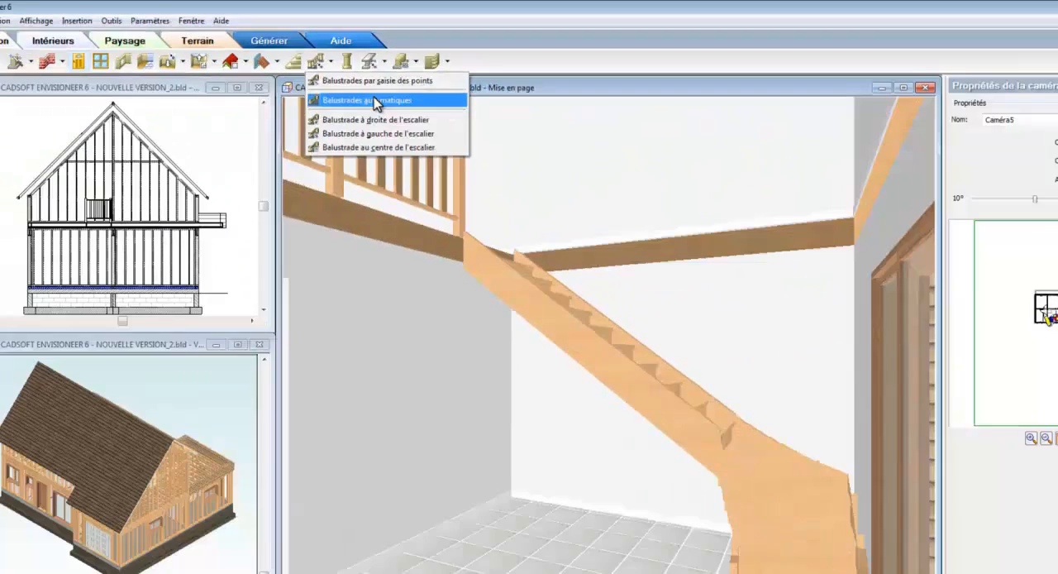
click(443, 166)
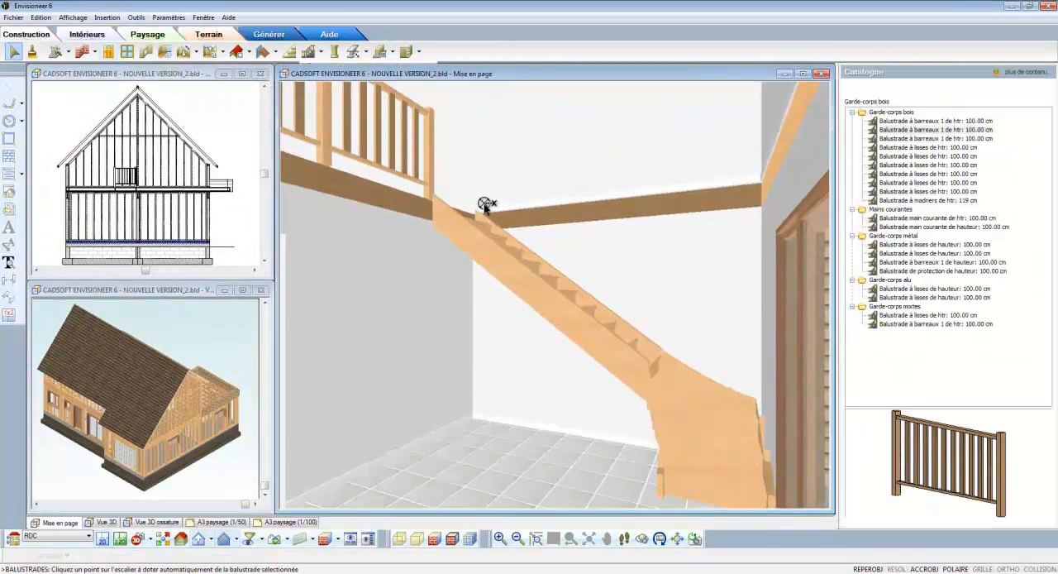
click(510, 248)
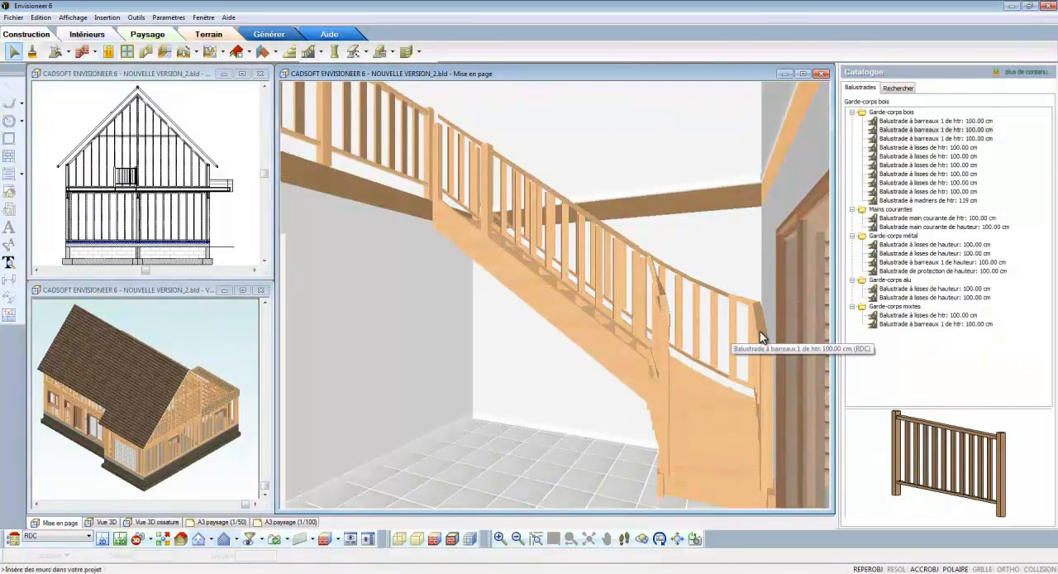
- Replace the two wall-side stair balustrade sections, curved and straight, with the handrail "Balustrade main courante de htr: 100.00 cm"
click(760, 334)
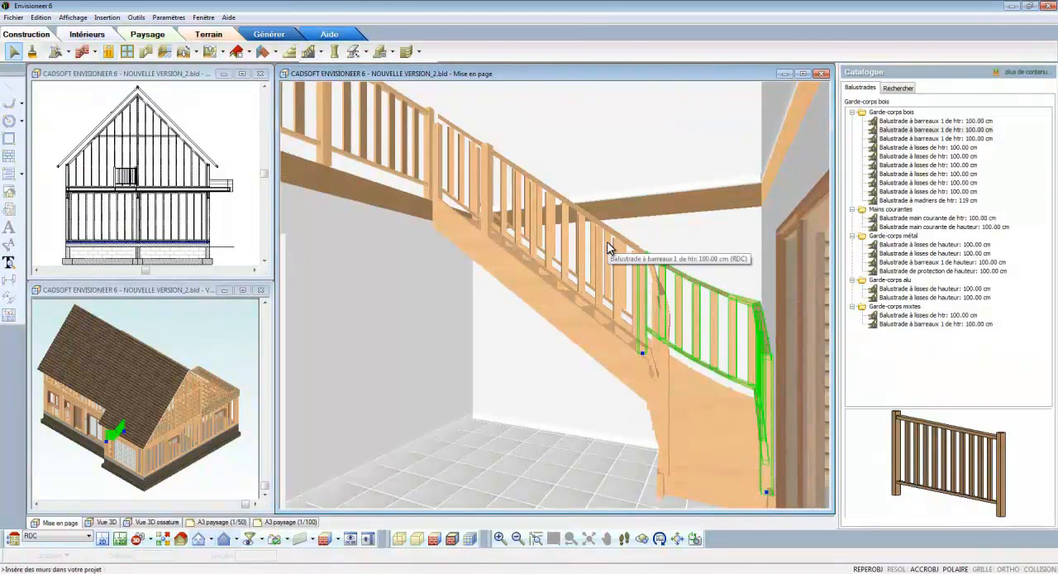
drag(688, 468, 665, 402)
click(639, 324)
right_click(639, 324)
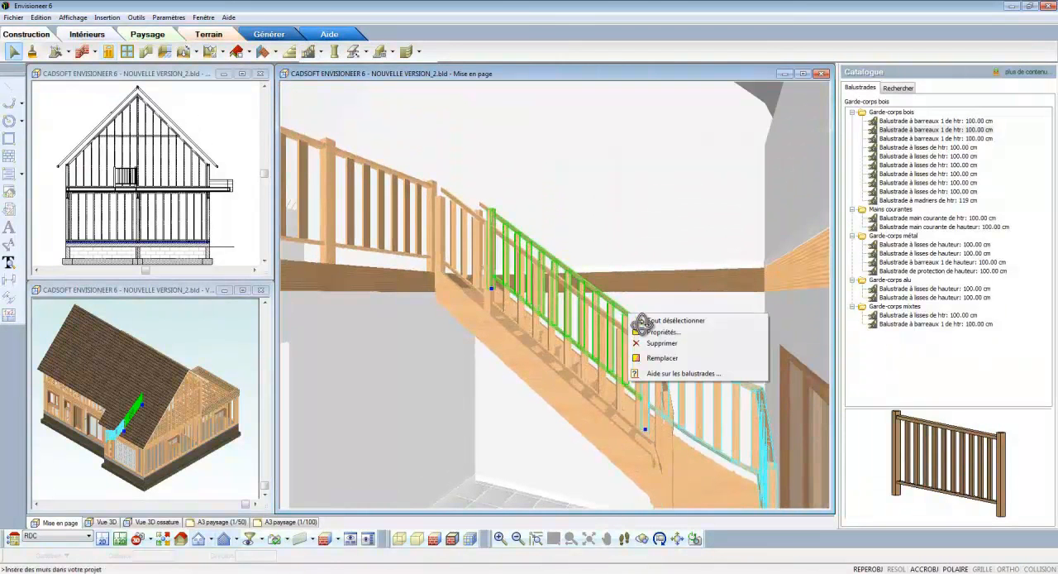
click(667, 361)
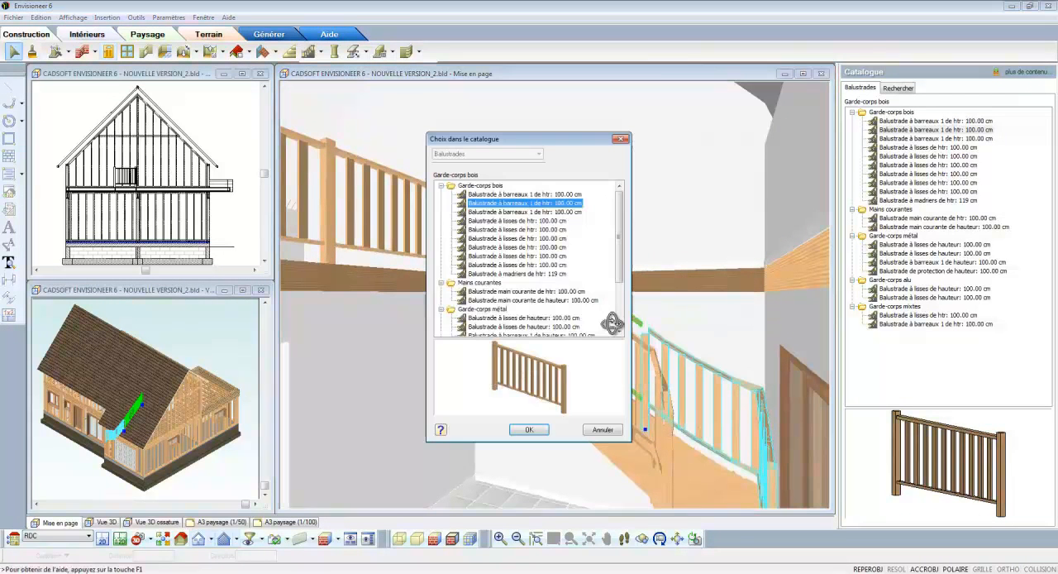
click(526, 292)
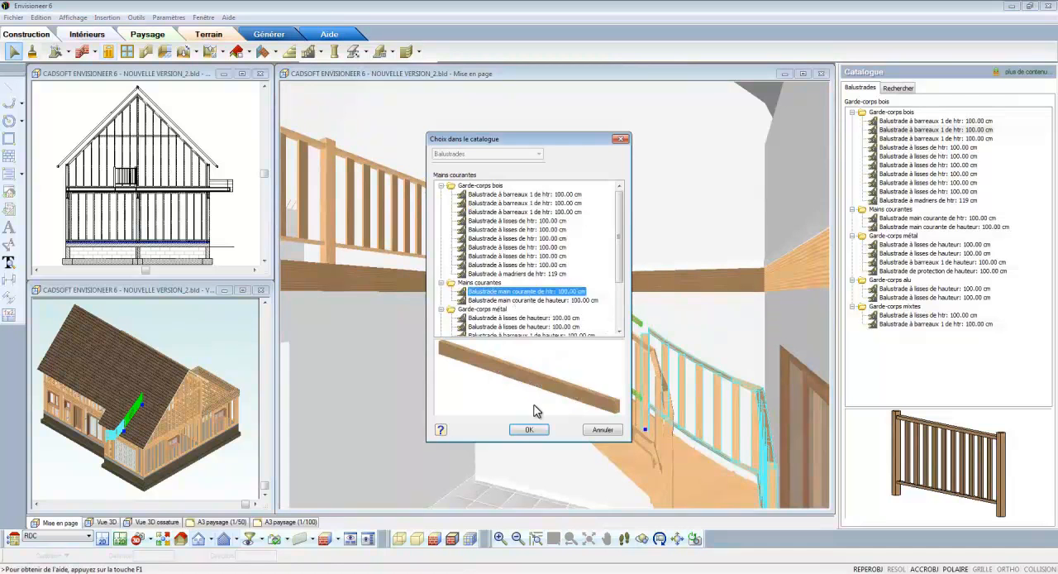
click(532, 431)
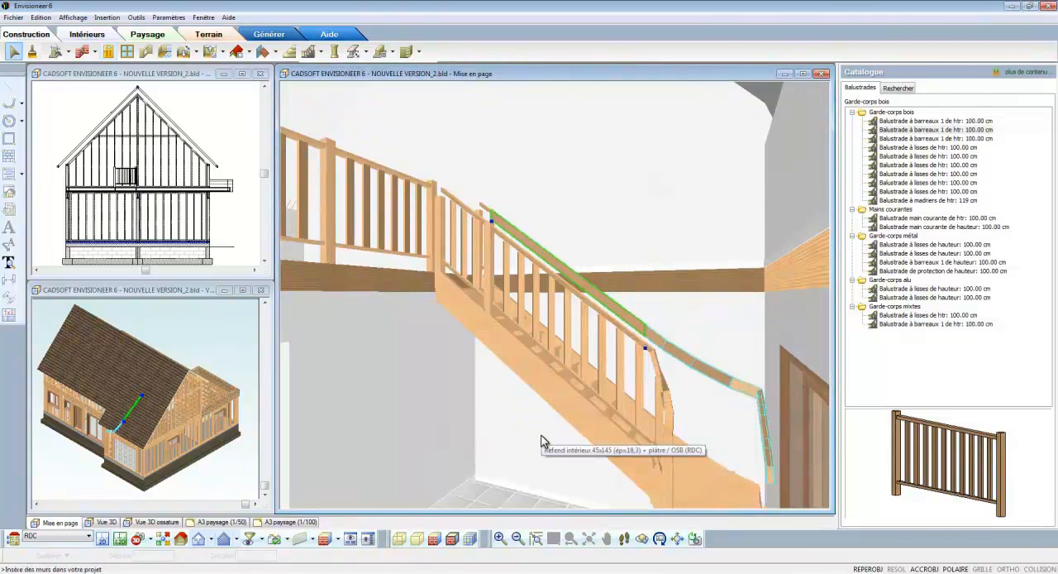